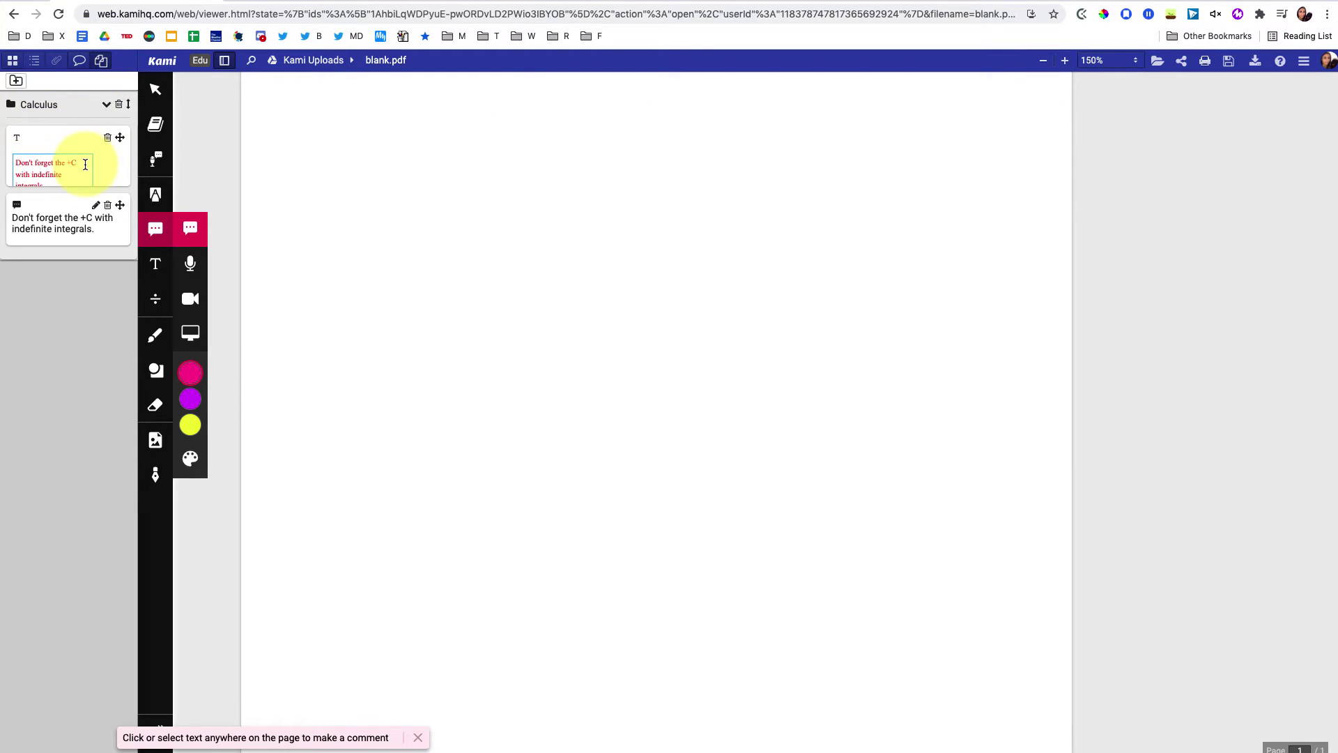
# Step: Edit the saved +C reminder item in the bank and discard the stray empty comment
pyautogui.click(53, 171)
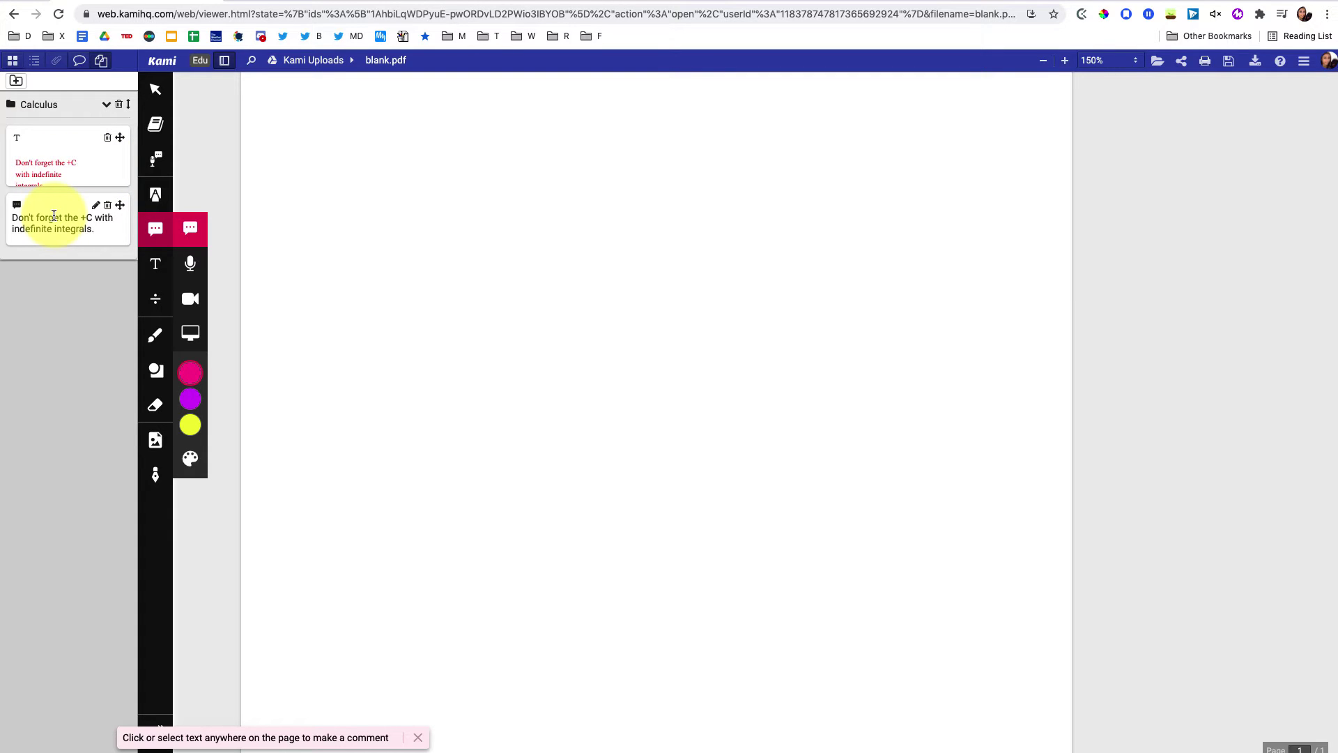
pyautogui.click(432, 337)
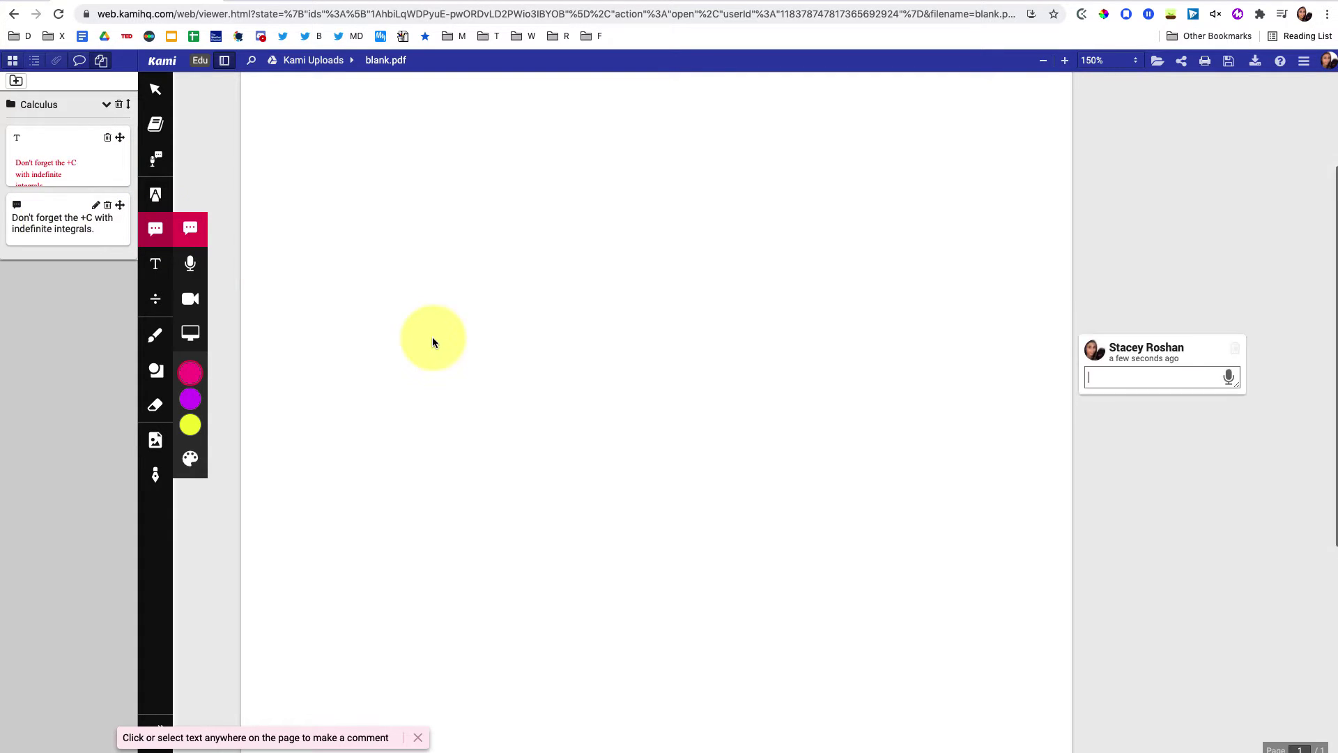
pyautogui.click(89, 160)
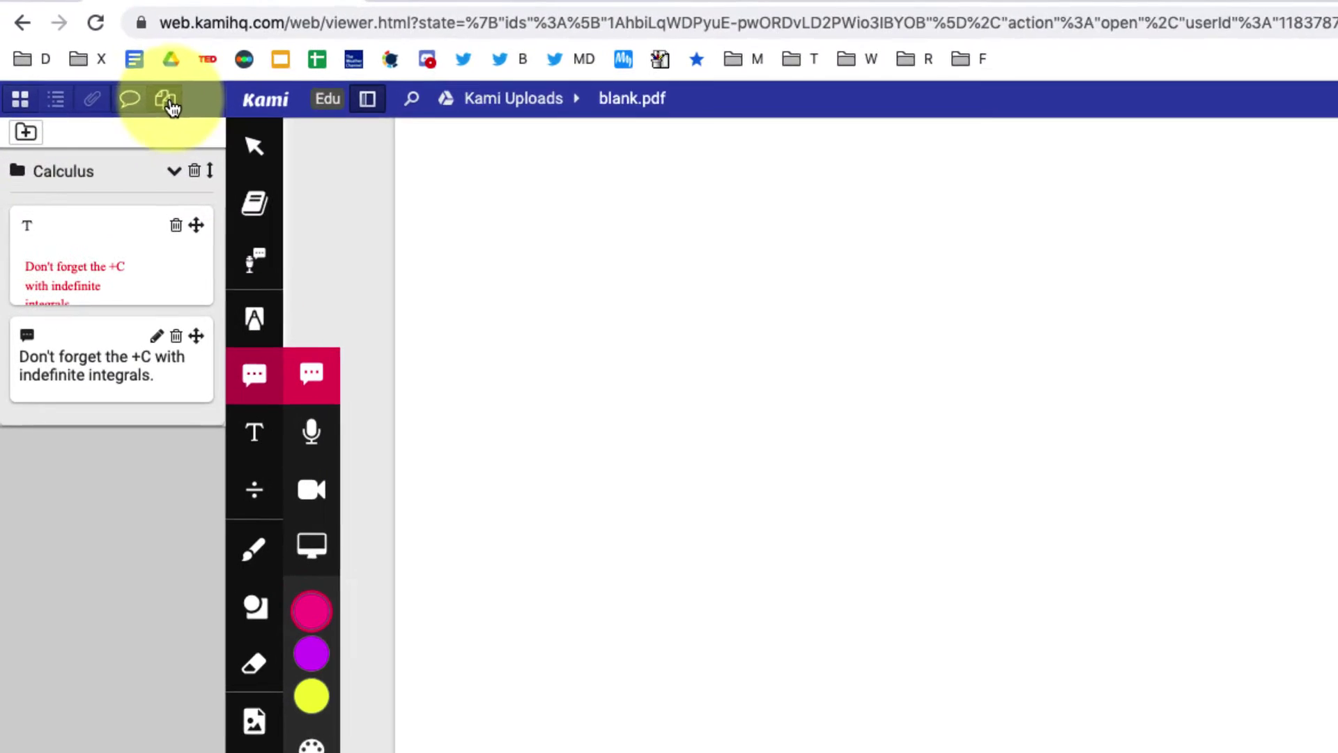
pyautogui.moveTo(27, 282); pyautogui.dragTo(204, 311)
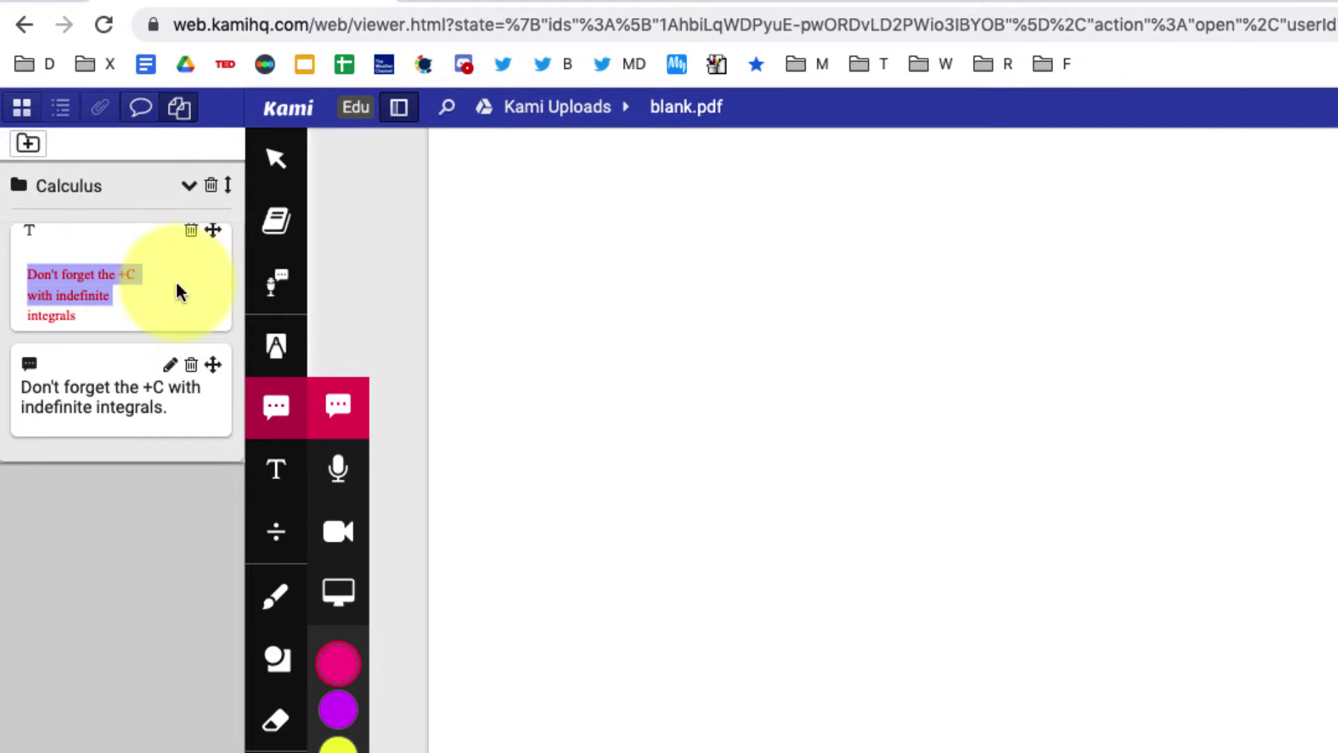
# Step: Drop the saved +C text and its matching comment from the Calculus bank onto the page
pyautogui.moveTo(212, 230)
pyautogui.mouseDown()
pyautogui.moveTo(278, 271)
pyautogui.moveTo(836, 337)
pyautogui.mouseUp()
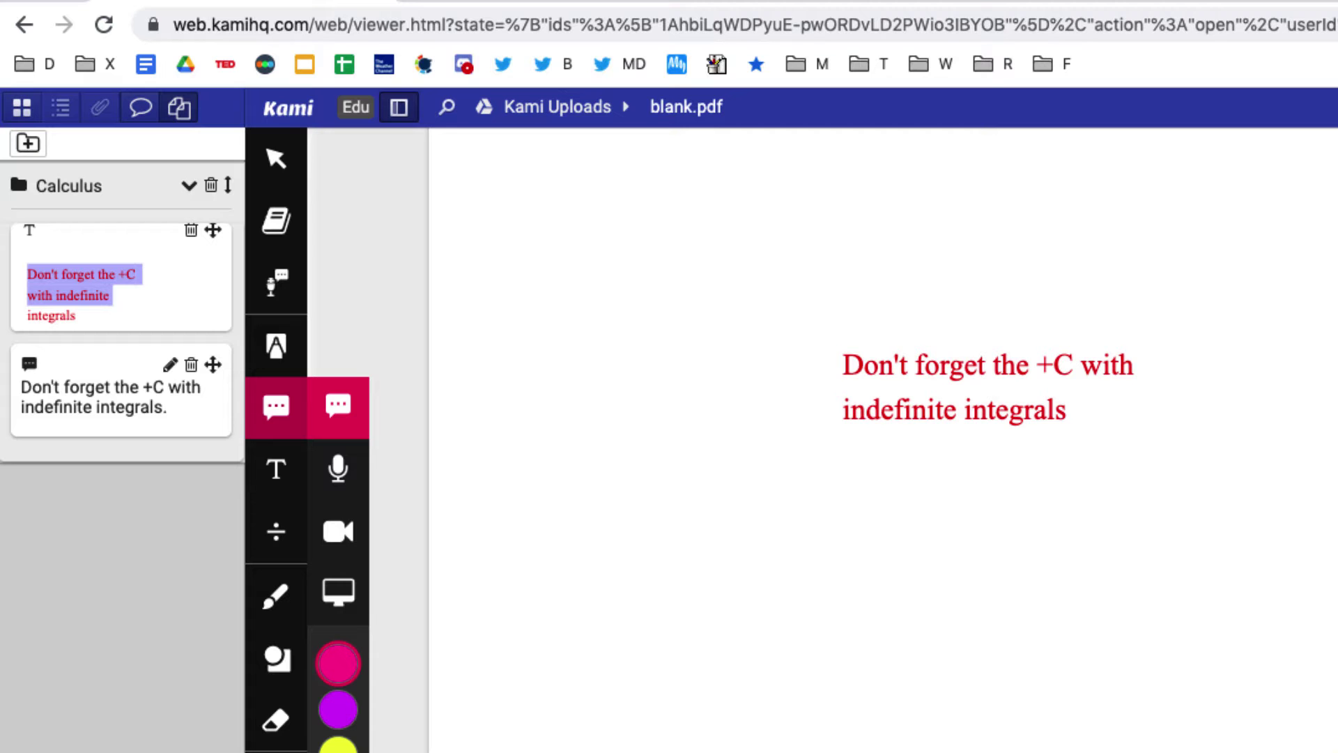
pyautogui.moveTo(213, 364); pyautogui.dragTo(213, 365)
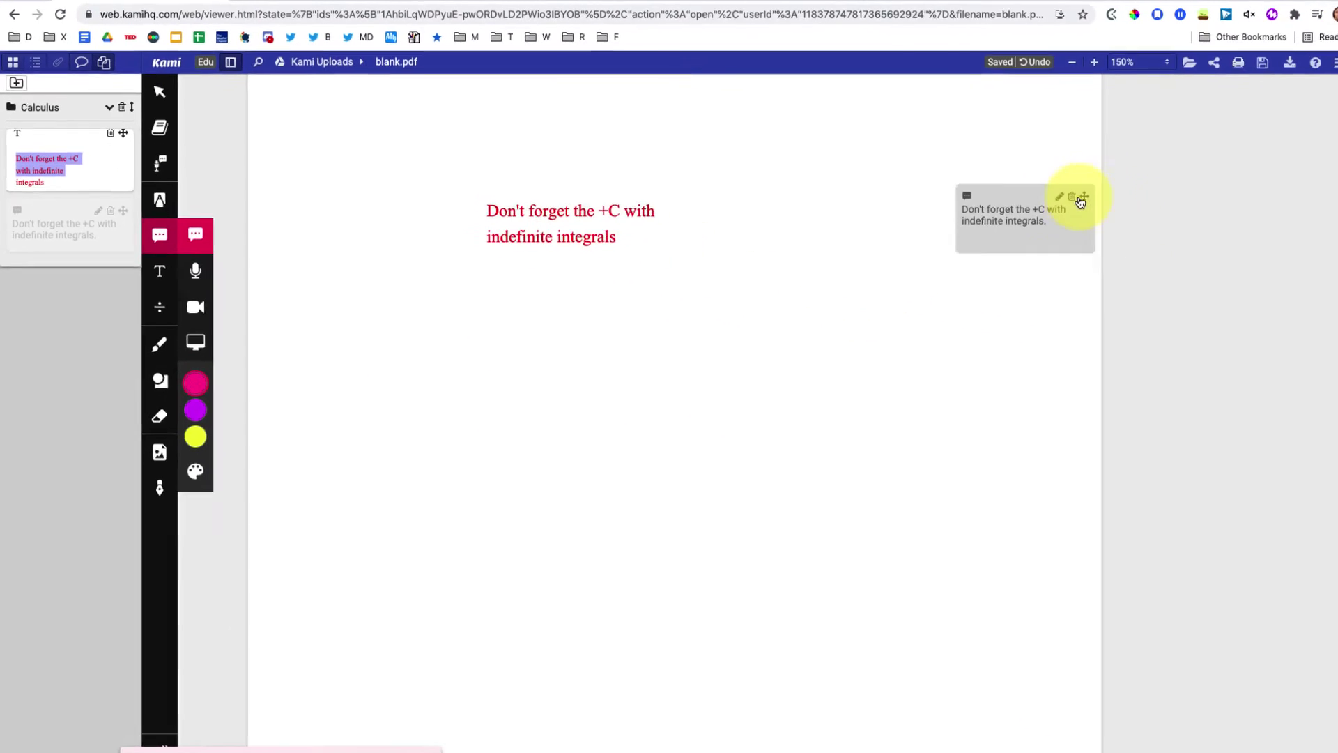
pyautogui.moveTo(136, 234); pyautogui.dragTo(1006, 196)
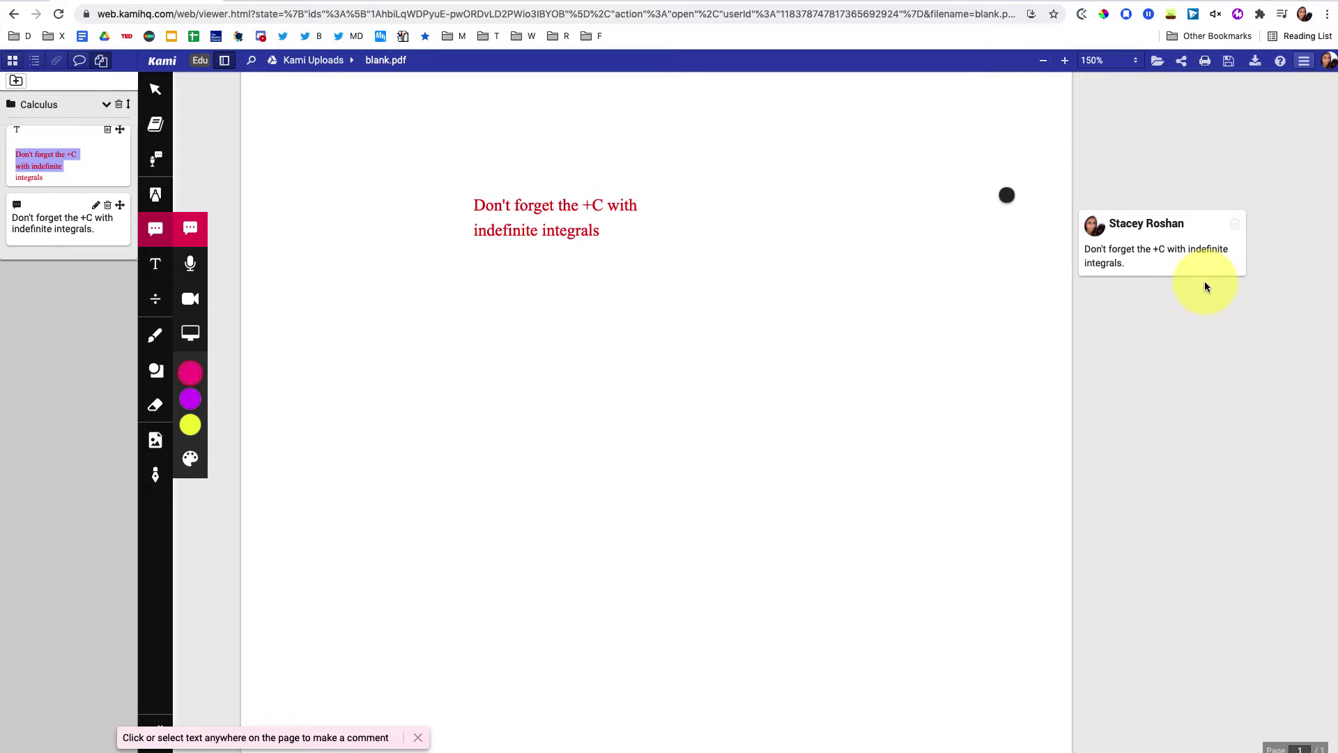
pyautogui.click(1328, 61)
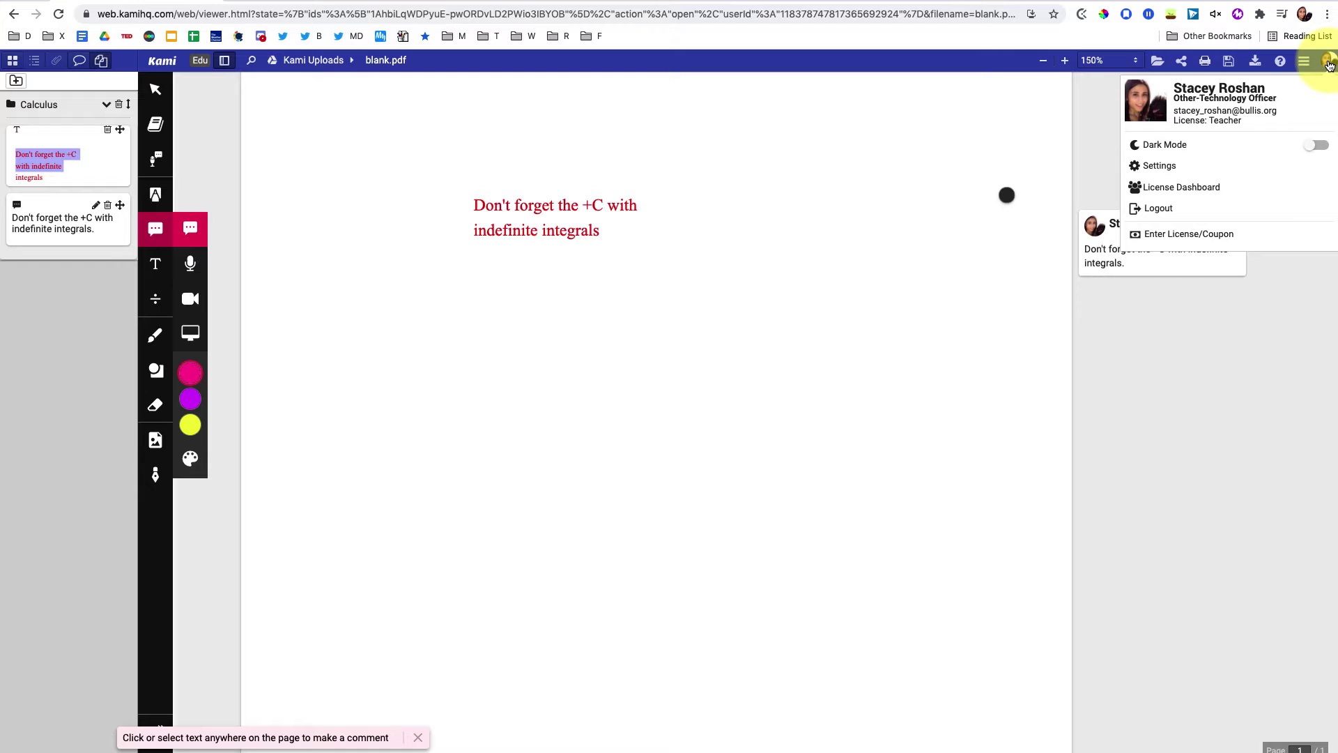
pyautogui.click(1183, 185)
pyautogui.scroll(-3, 381, 556)
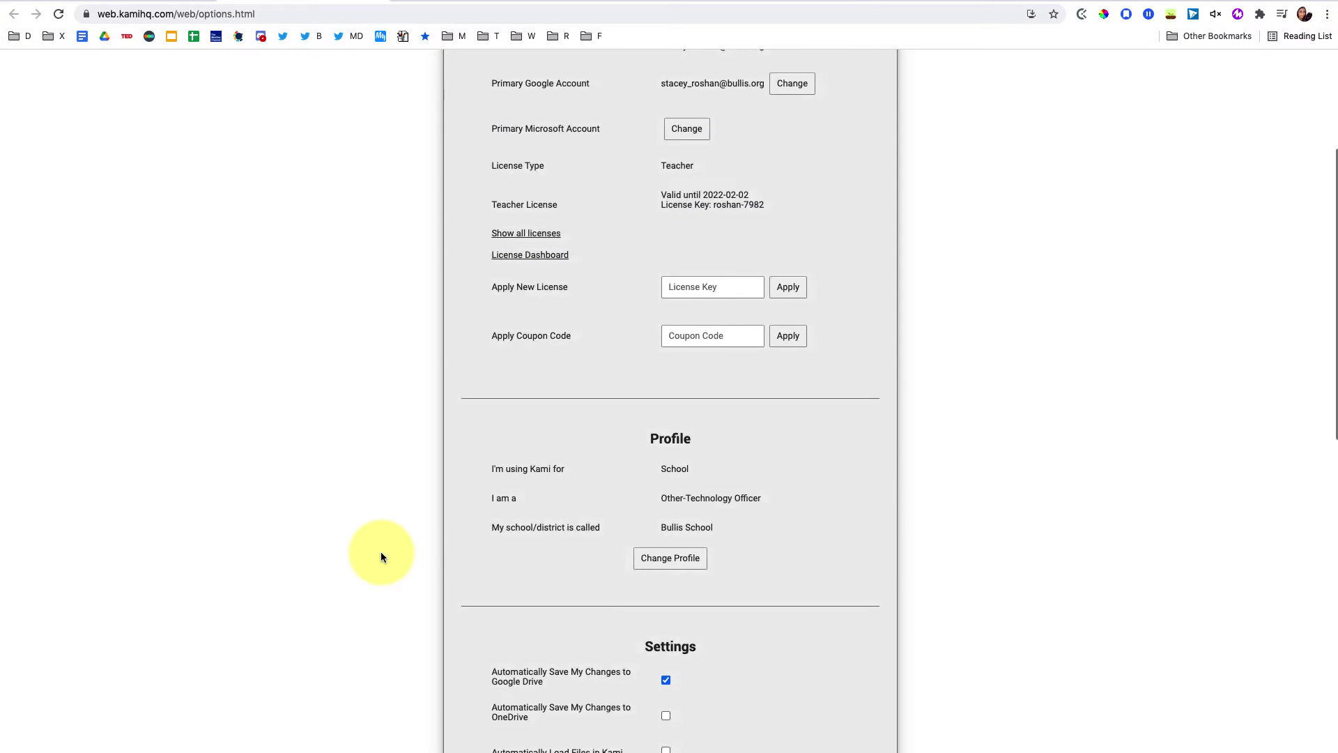
pyautogui.scroll(-4, 380, 557)
pyautogui.scroll(-4, 380, 556)
pyautogui.scroll(-3, 380, 556)
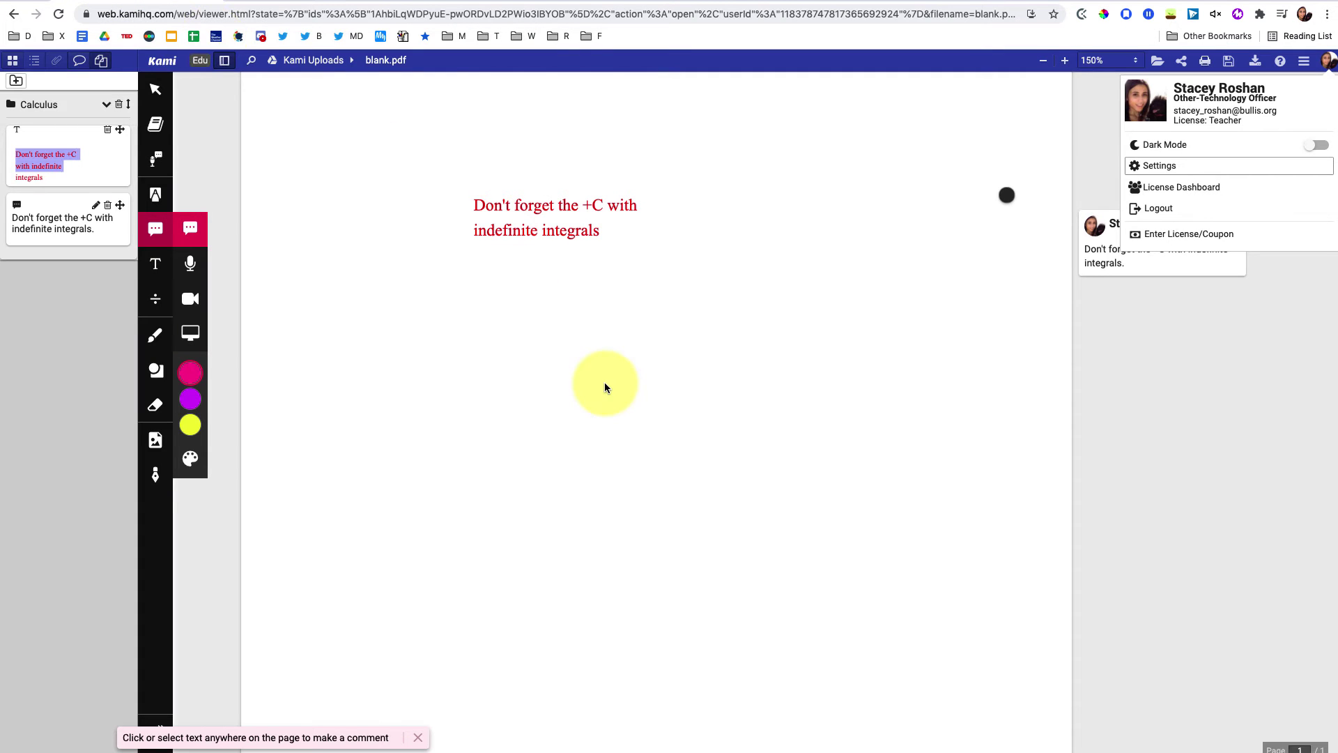
pyautogui.click(605, 388)
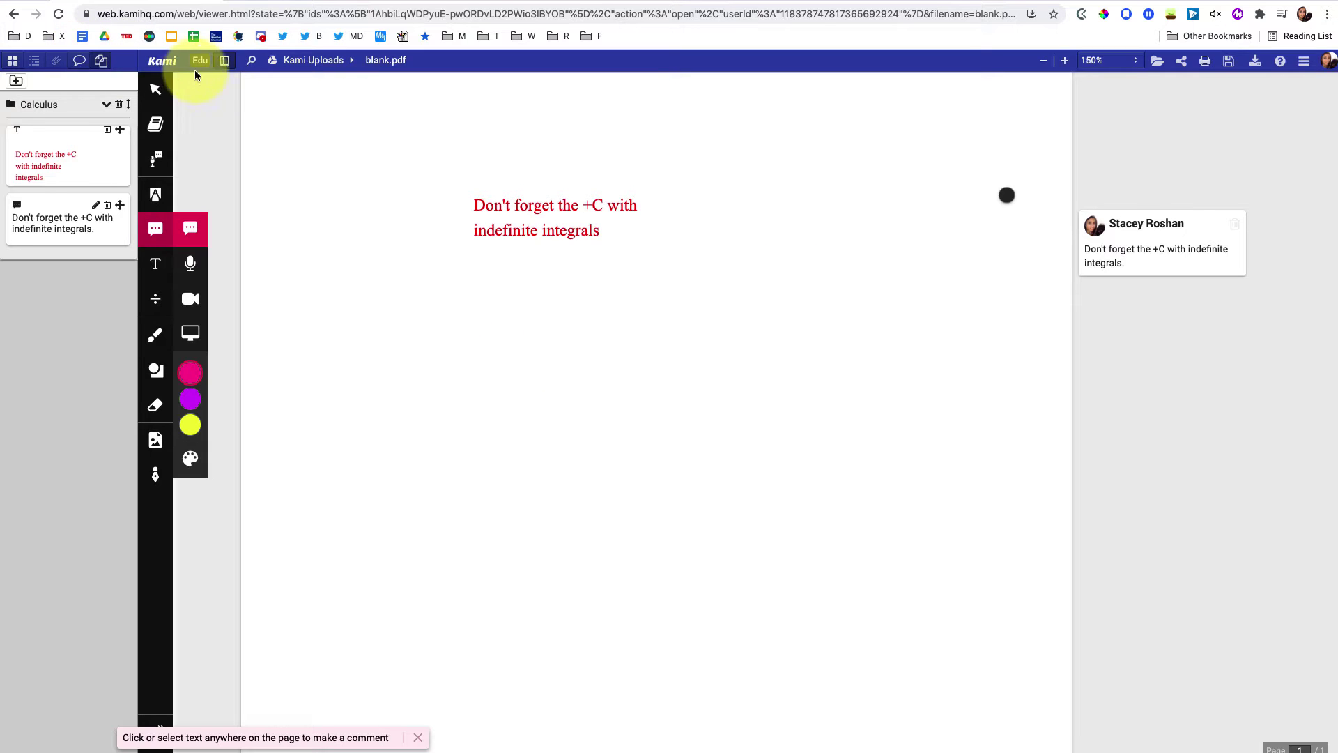
pyautogui.click(225, 60)
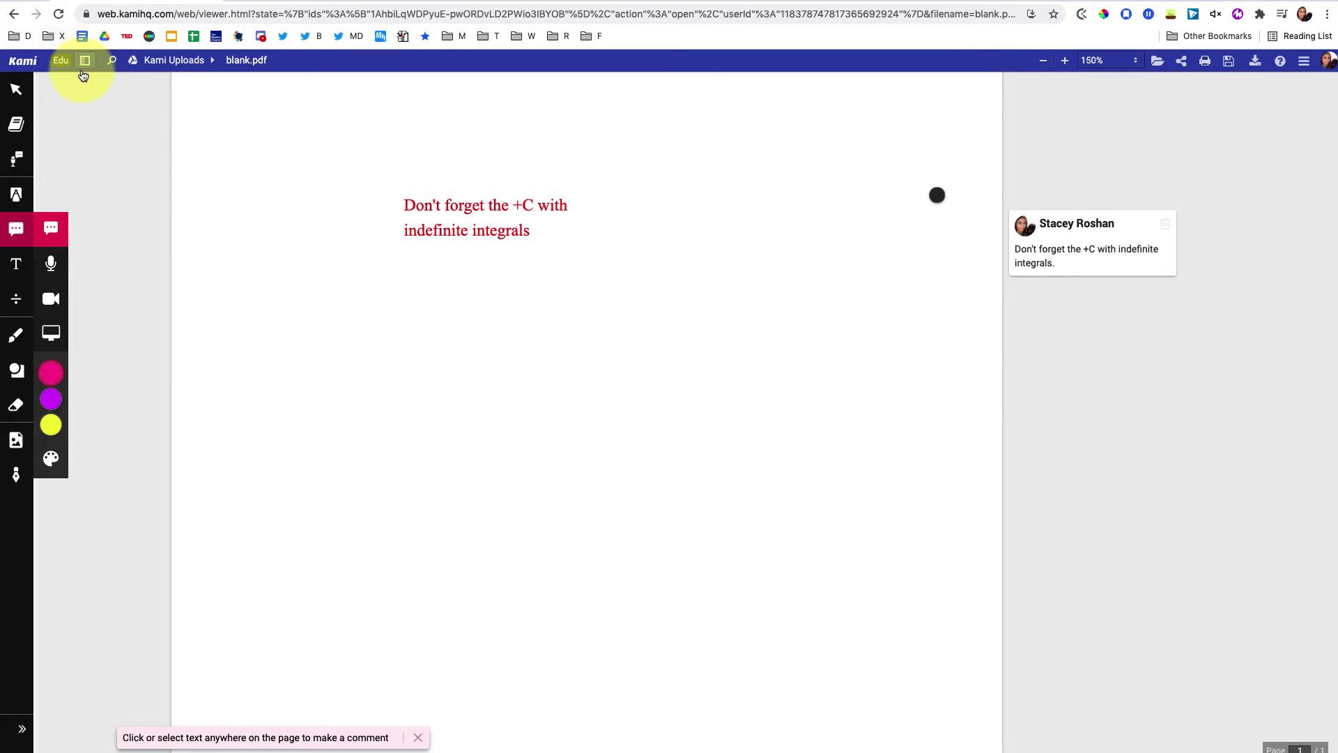
pyautogui.click(89, 64)
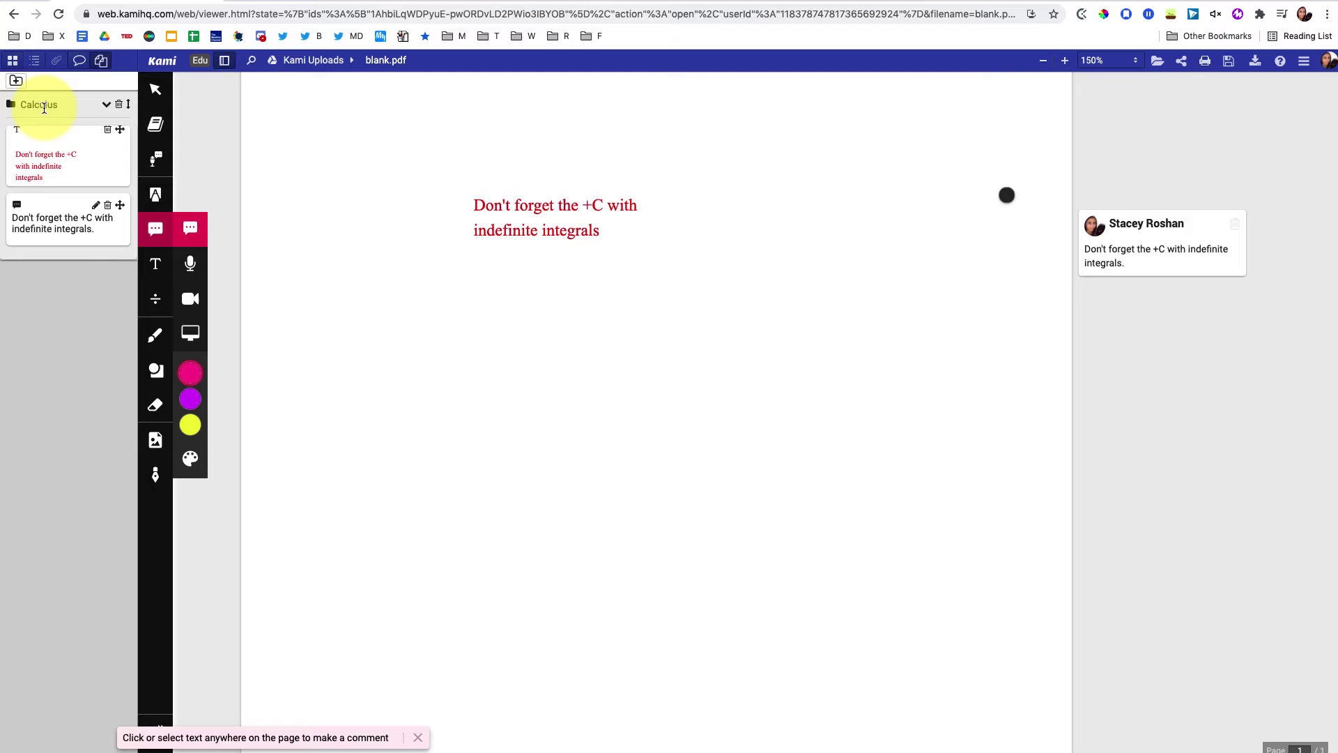
# Step: Create a new annotation bank folder named 'Tech Tips'
pyautogui.click(17, 82)
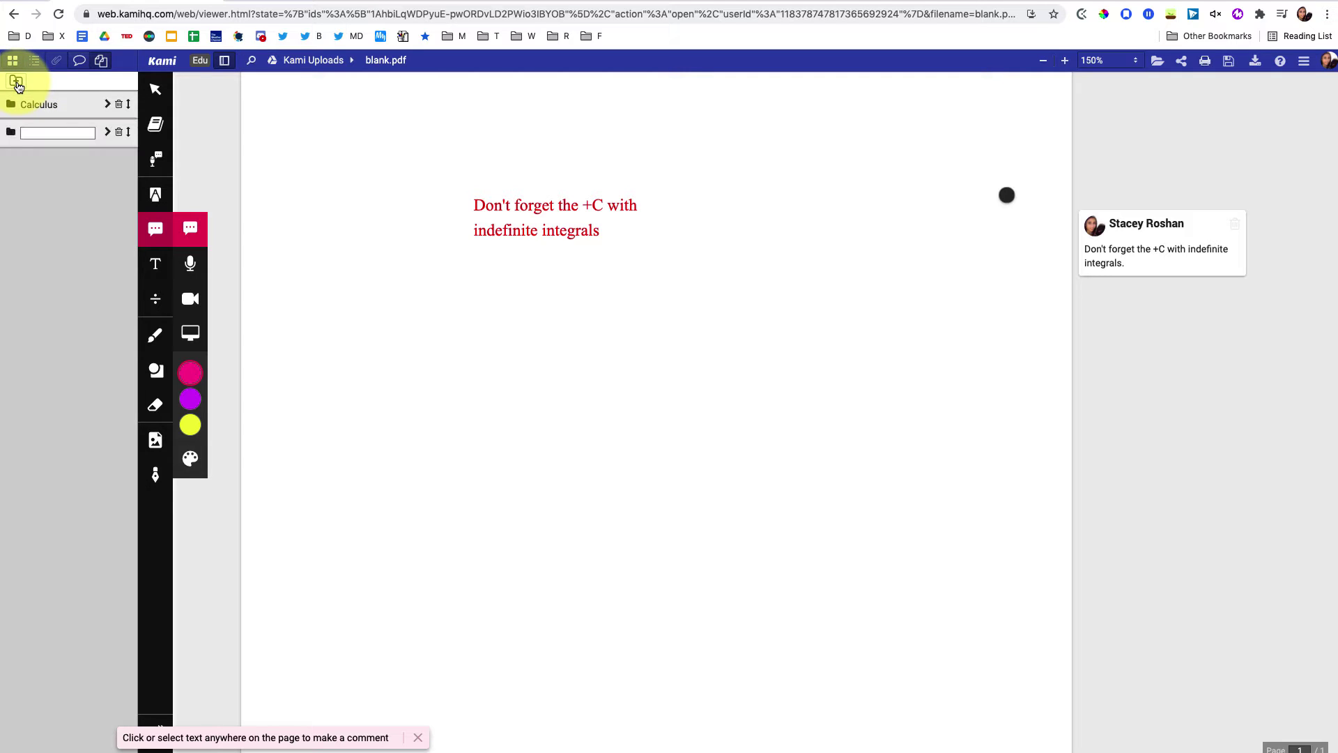
pyautogui.write('Tec')
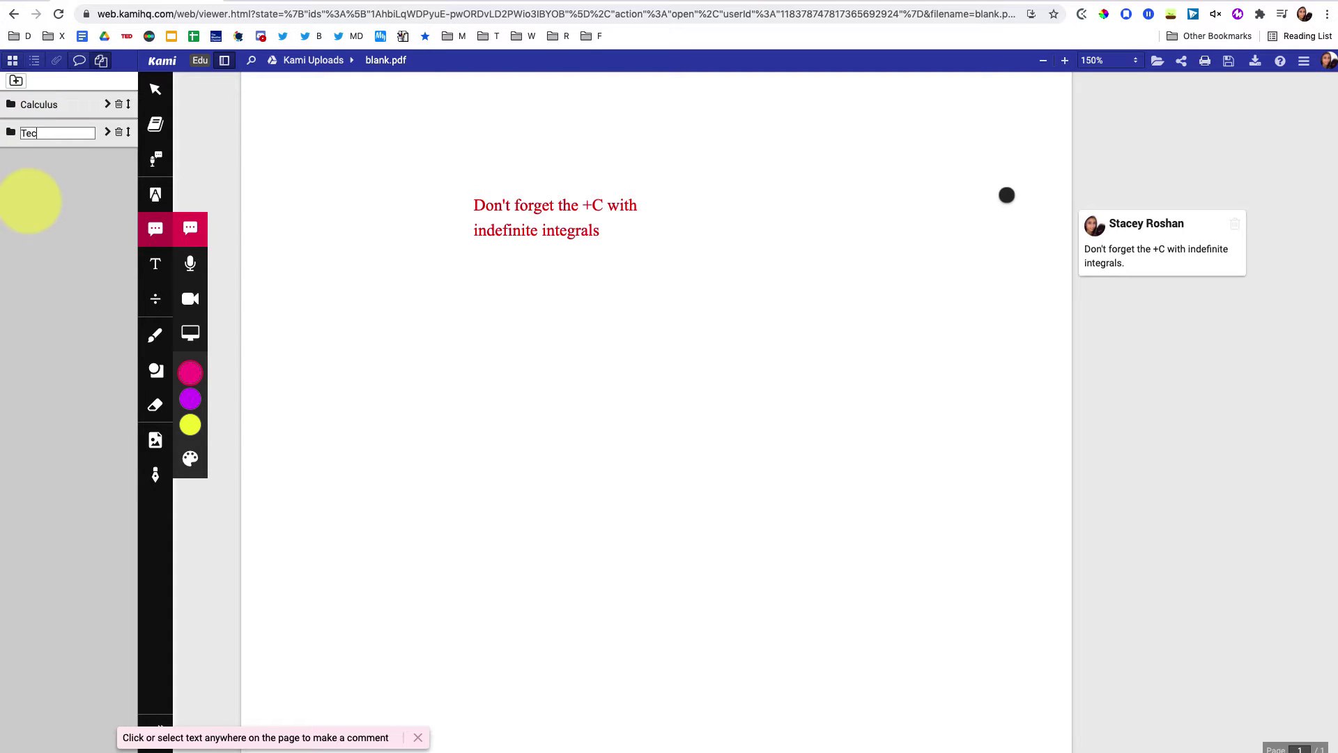
pyautogui.write('h Tips')
pyautogui.press('Return')
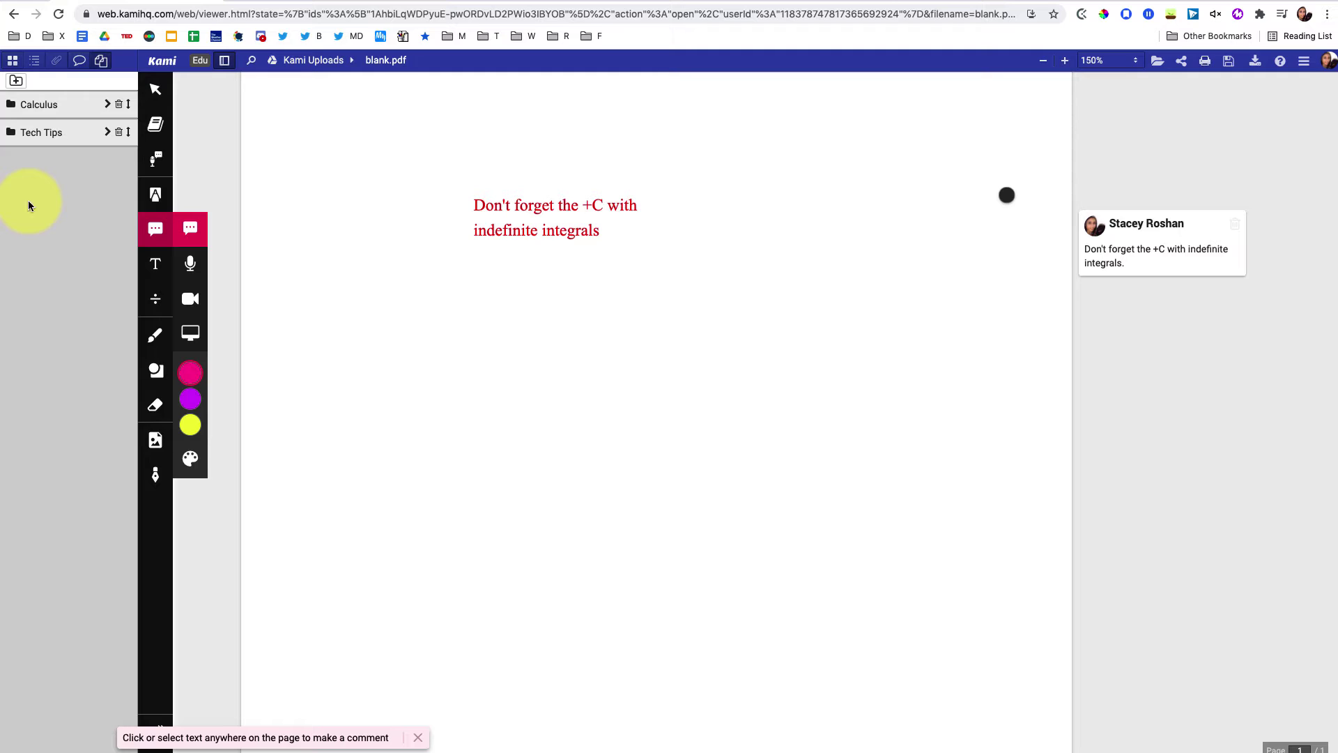
pyautogui.doubleClick(66, 133)
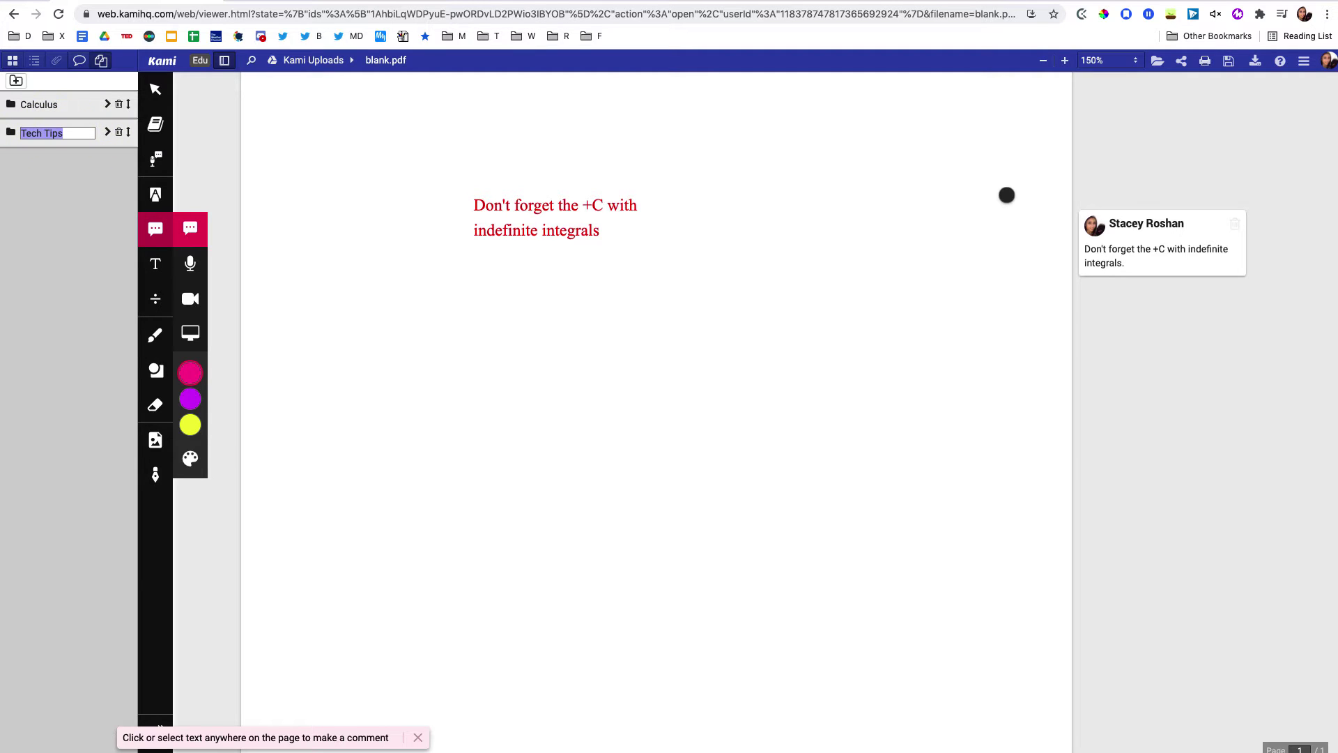
pyautogui.click(89, 207)
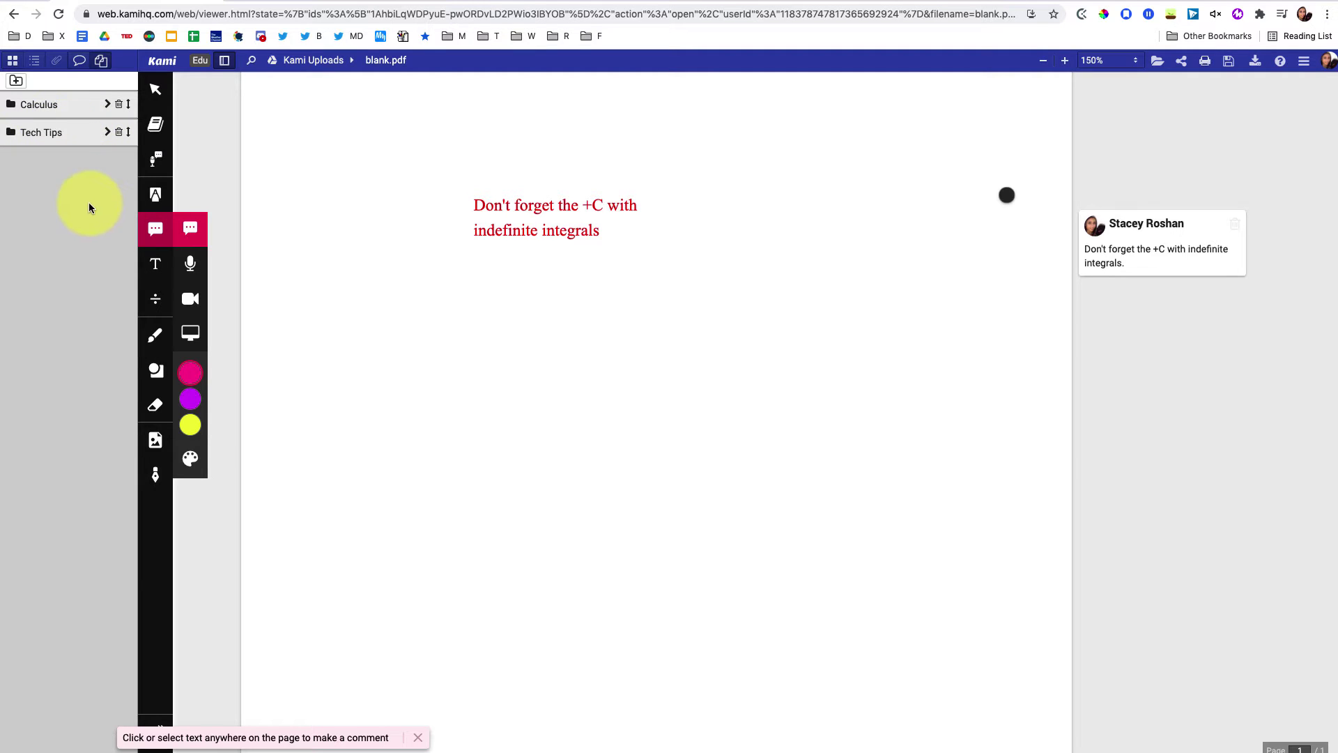
# Step: Expand the Tech Tips and Calculus folders and start a new comment lower on the page
pyautogui.click(108, 134)
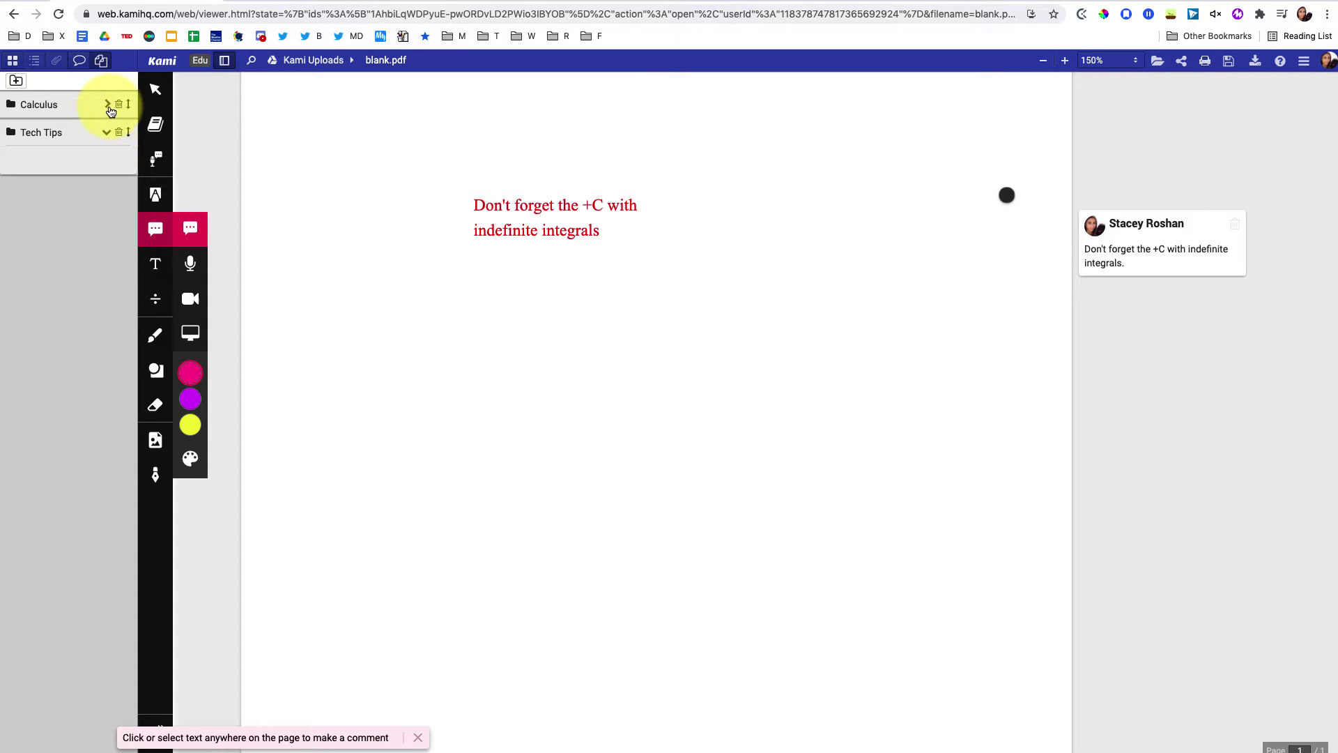
pyautogui.click(108, 105)
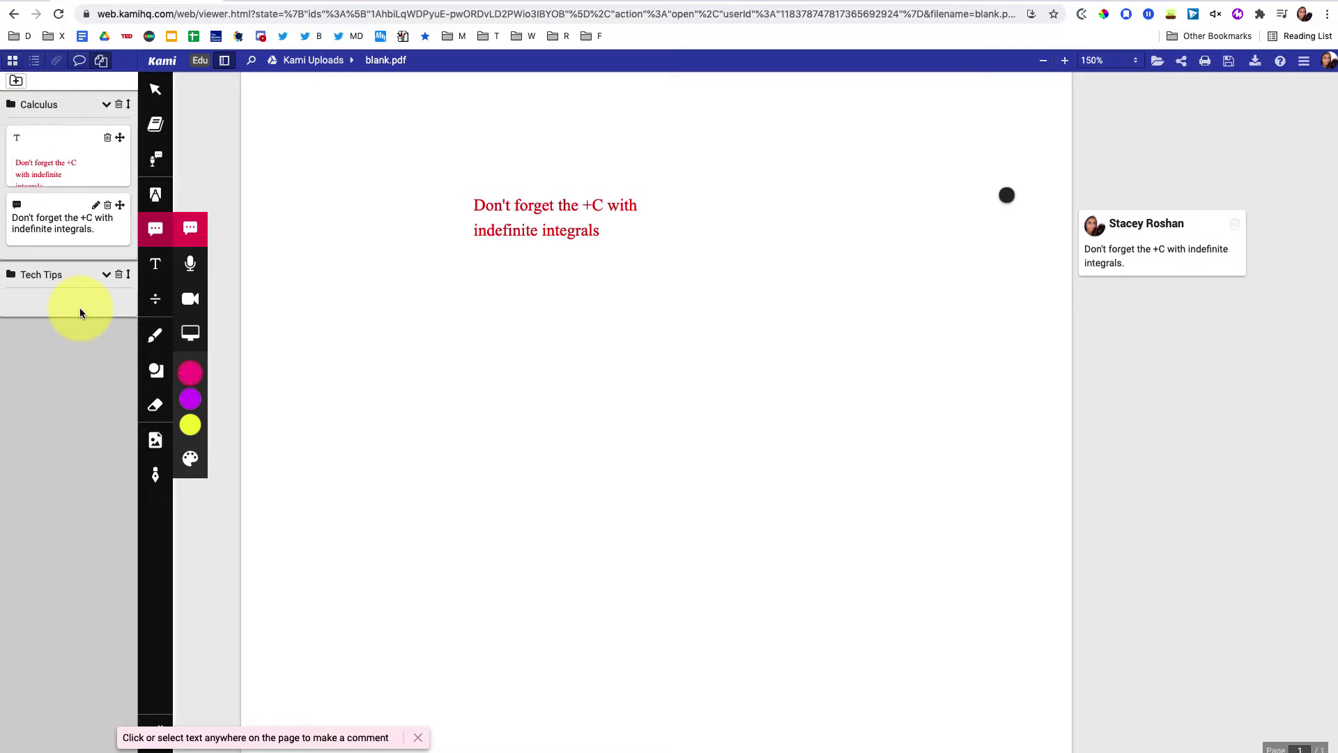
pyautogui.click(588, 460)
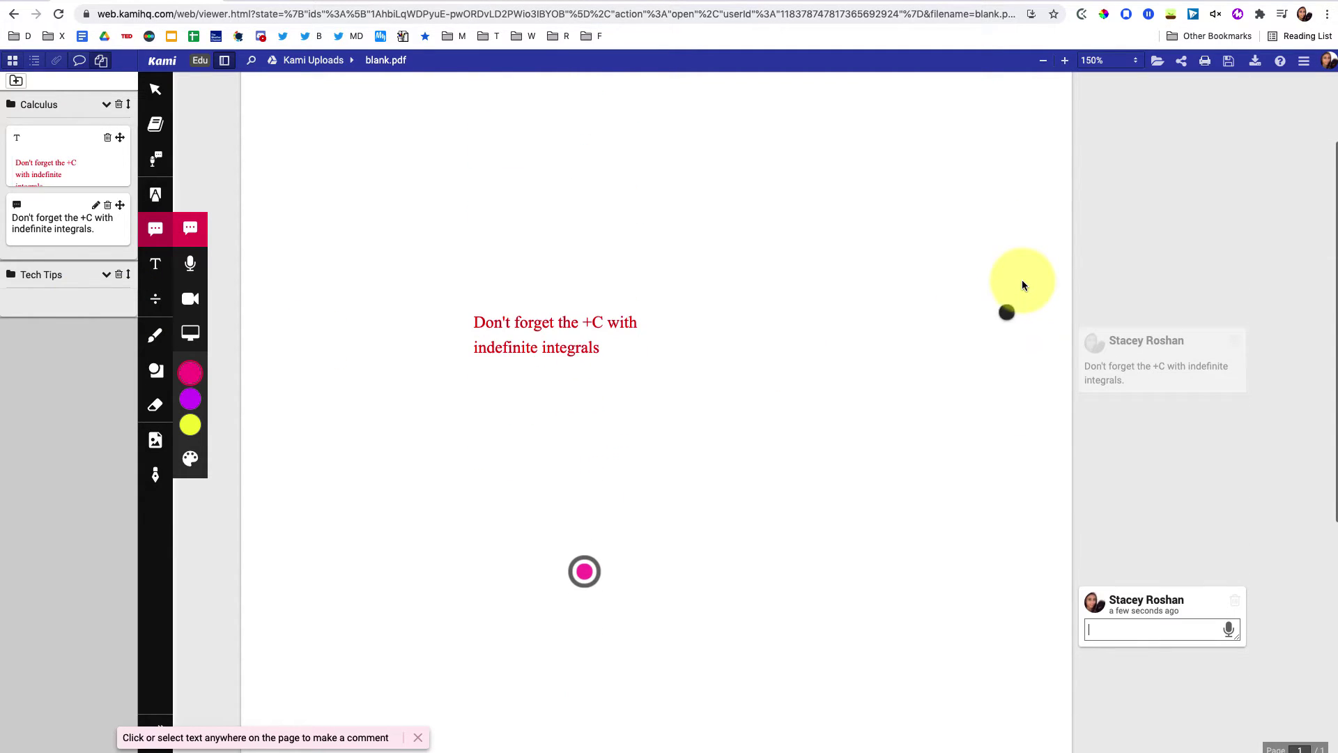
# Step: Write a comment reading 'Sample comment that I want to reuse' on the page
pyautogui.click(1091, 619)
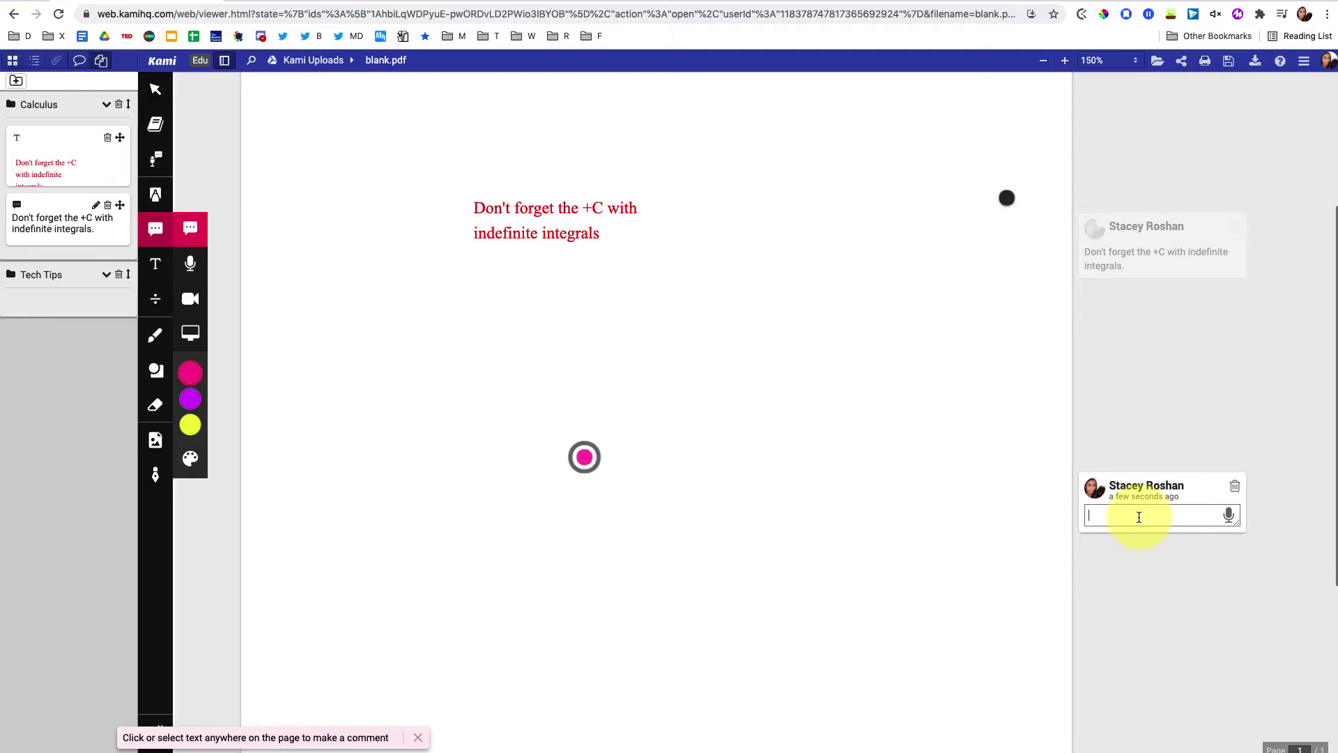
pyautogui.write('Sample comment that I want to reuse')
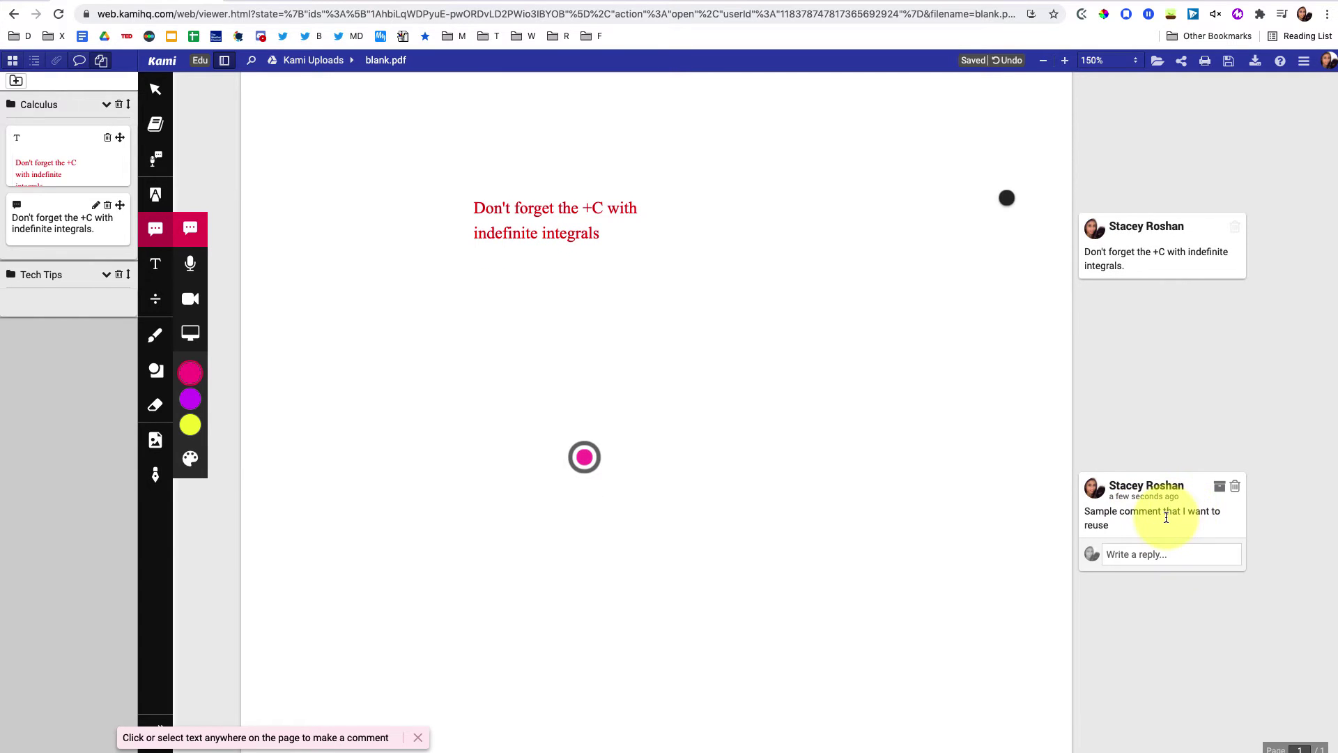
pyautogui.scroll(-3, 1166, 520)
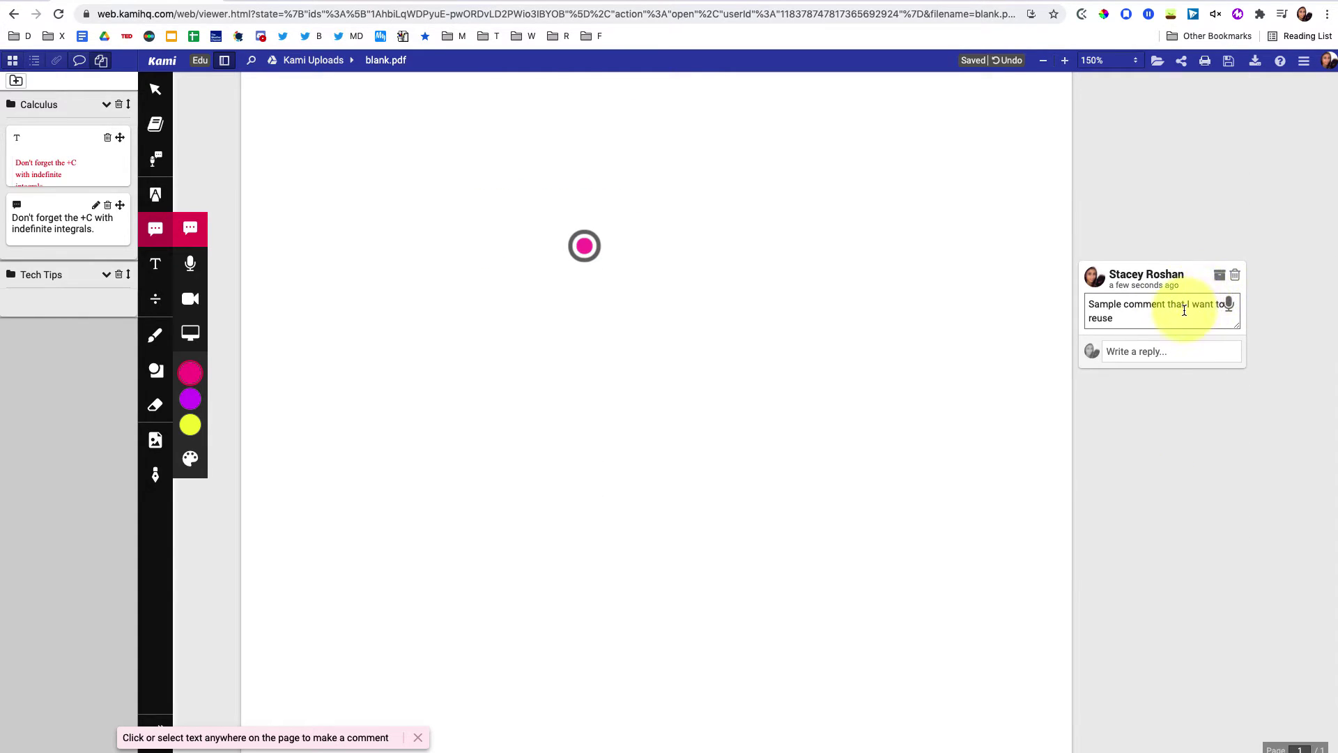
# Step: Save that comment to the annotation bank, move it into Tech Tips, and collapse Calculus
pyautogui.click(1219, 277)
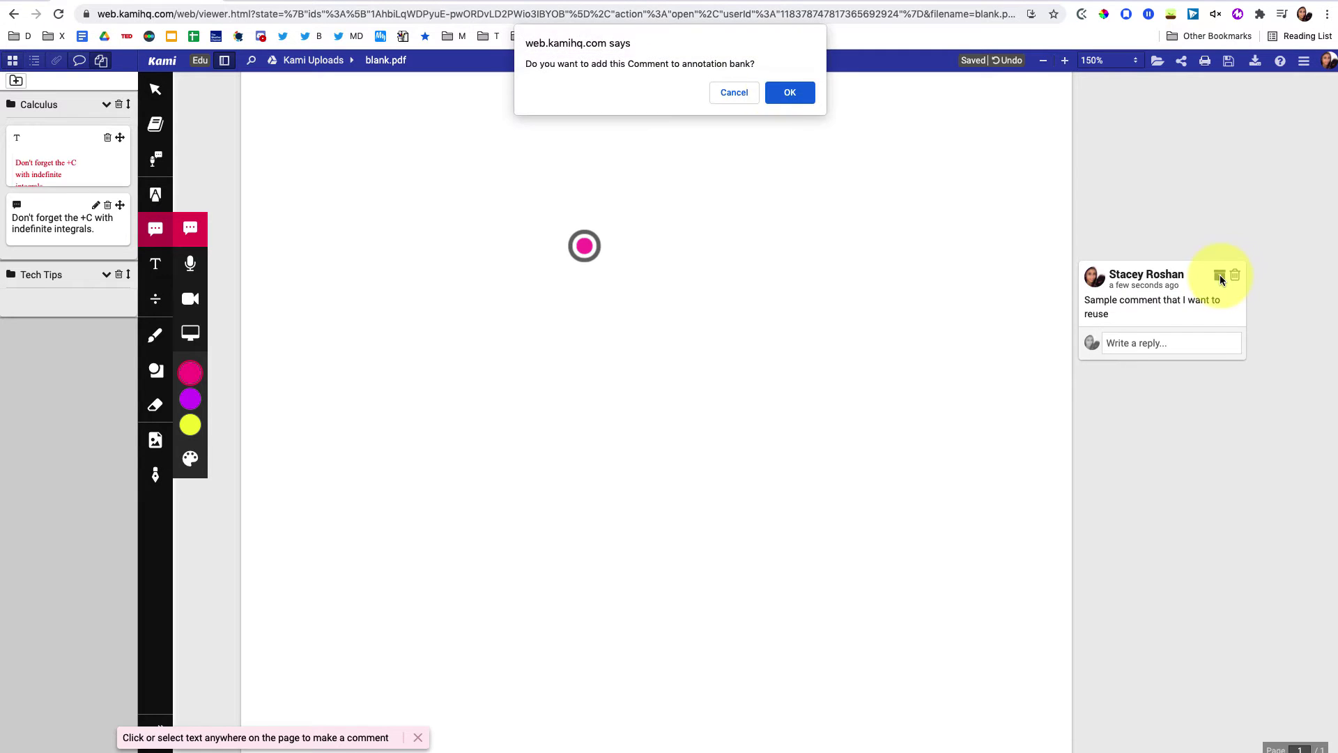
pyautogui.click(777, 90)
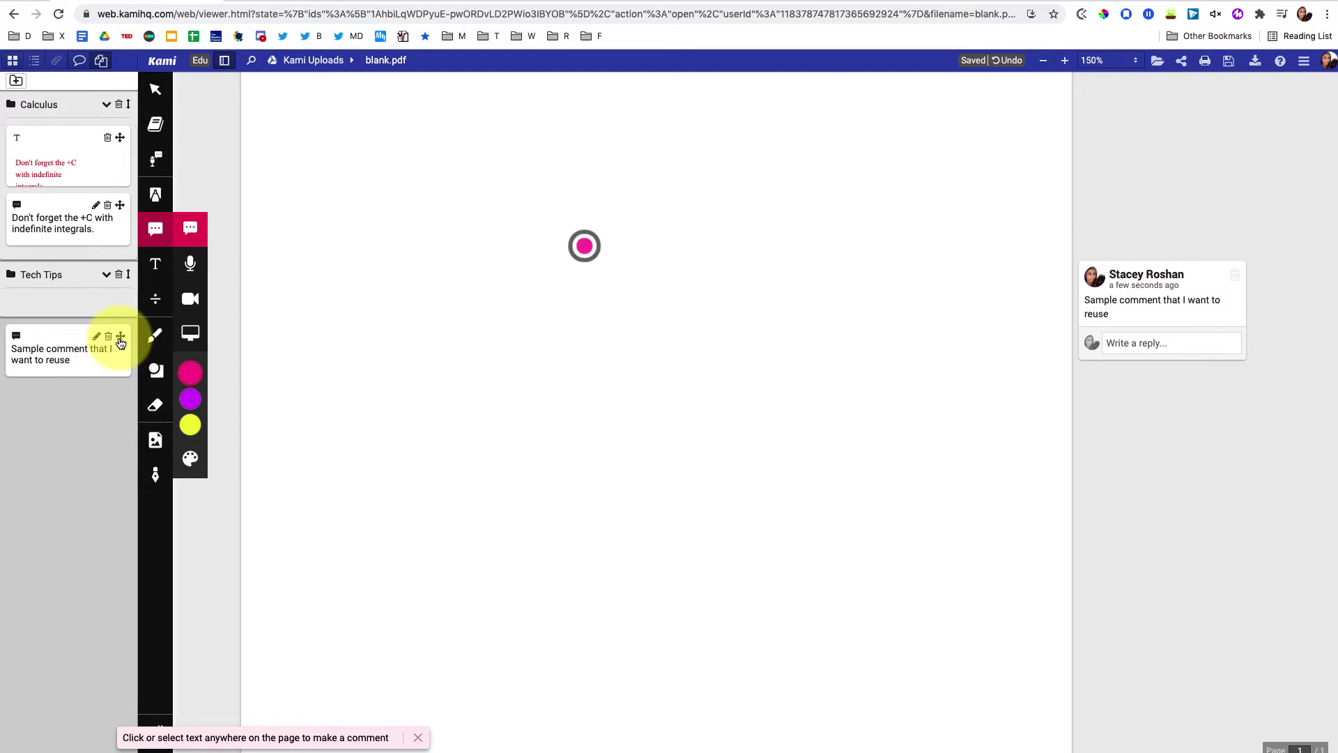
pyautogui.moveTo(120, 340); pyautogui.dragTo(120, 297)
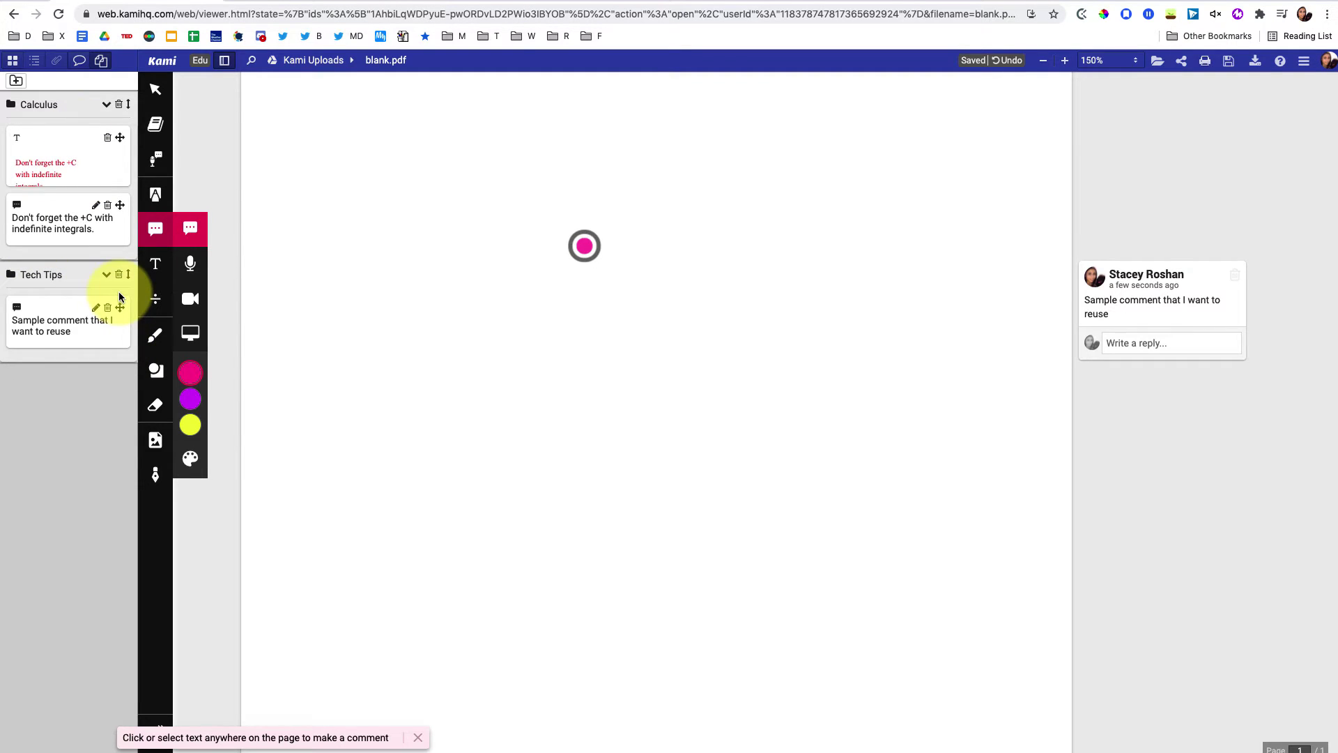
pyautogui.click(105, 106)
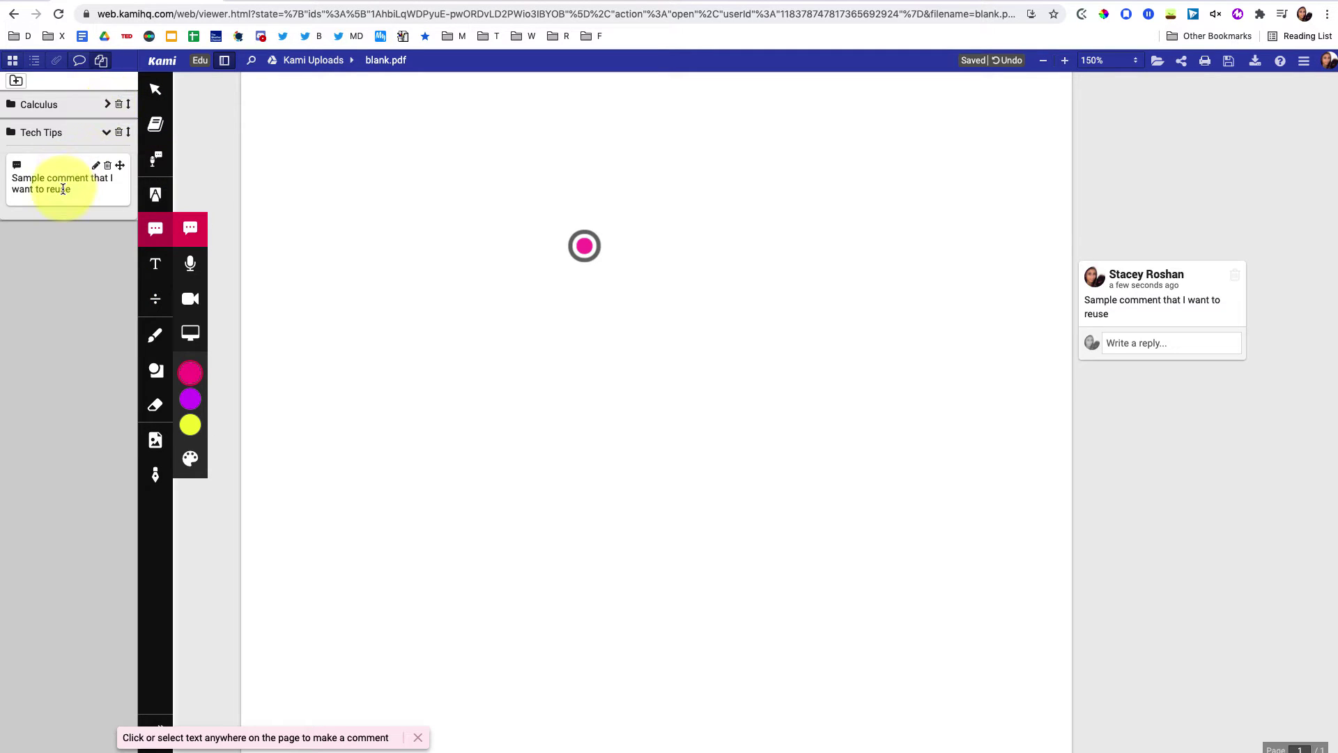
# Step: Add a blue text box near the page top reading 'Here are some instructions that I often reuse'
pyautogui.click(156, 263)
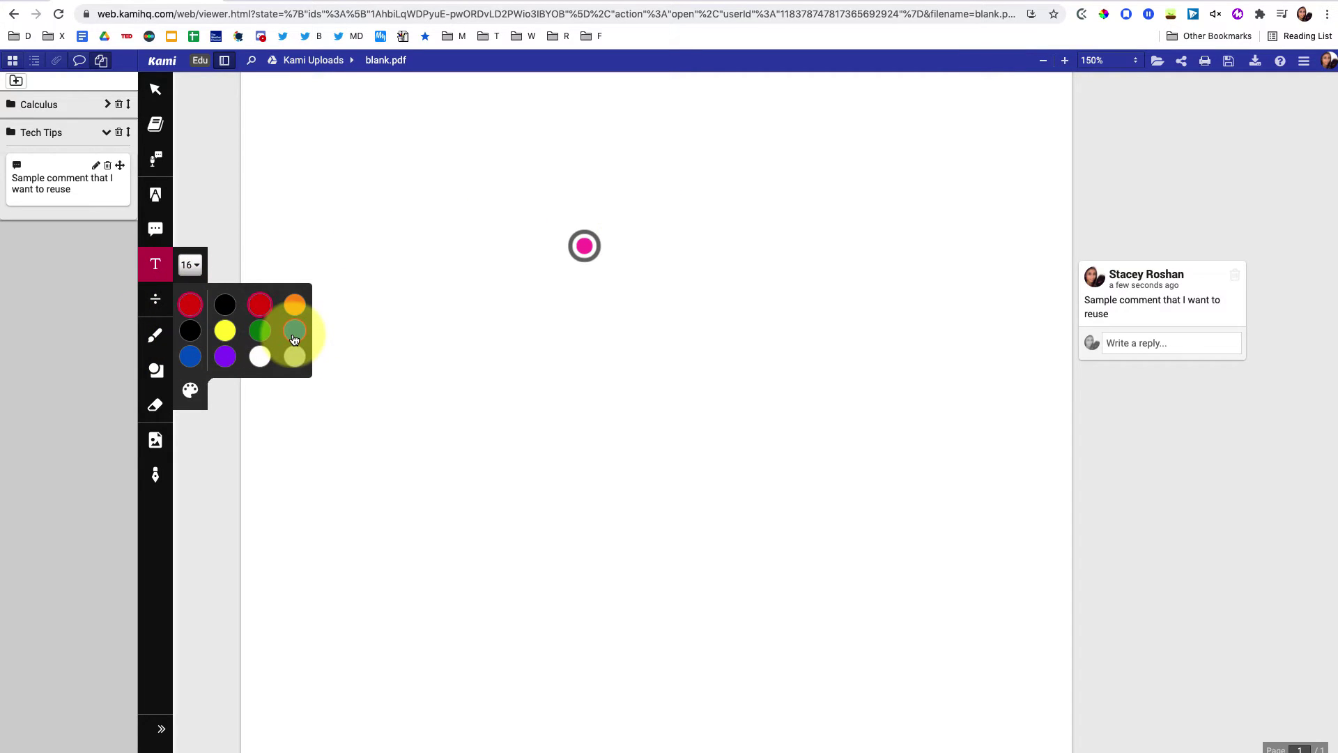
pyautogui.click(295, 333)
pyautogui.click(365, 102)
pyautogui.write('Here')
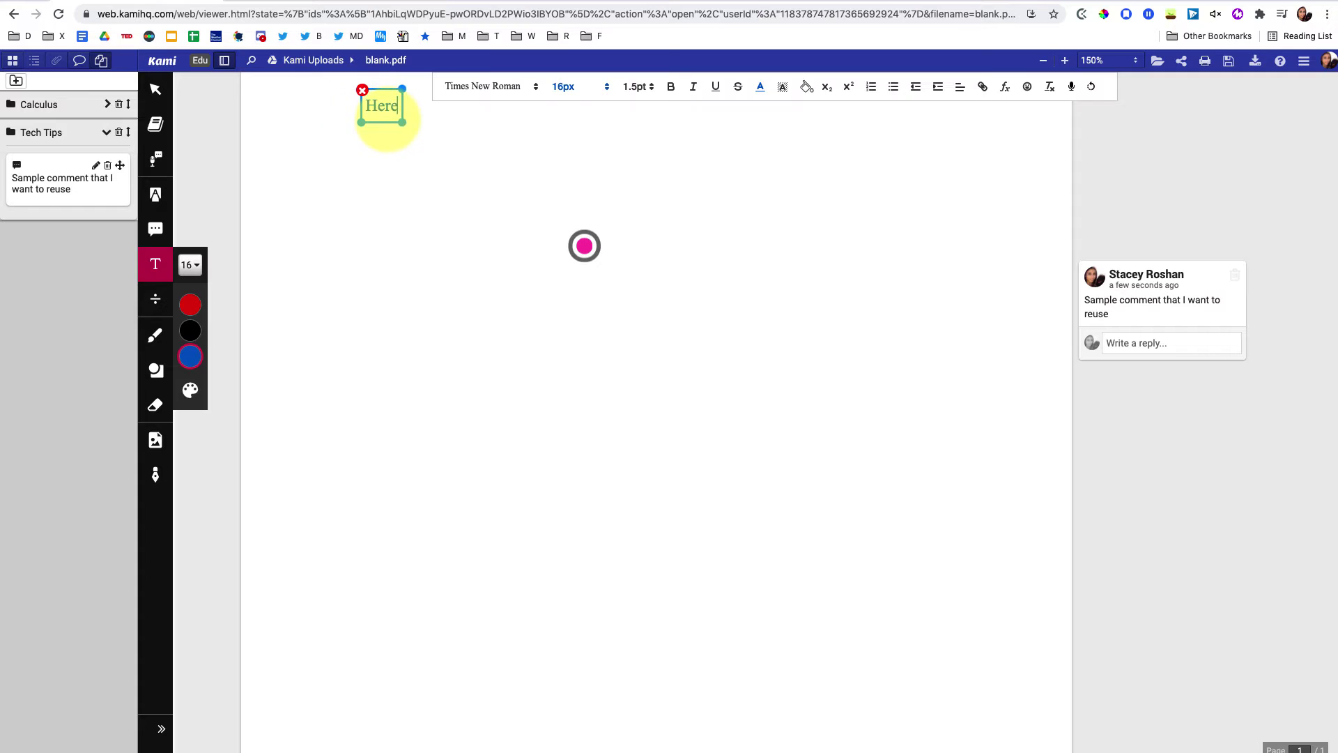
pyautogui.write(' are some instructions that I often reuse')
pyautogui.scroll(2, 672, 331)
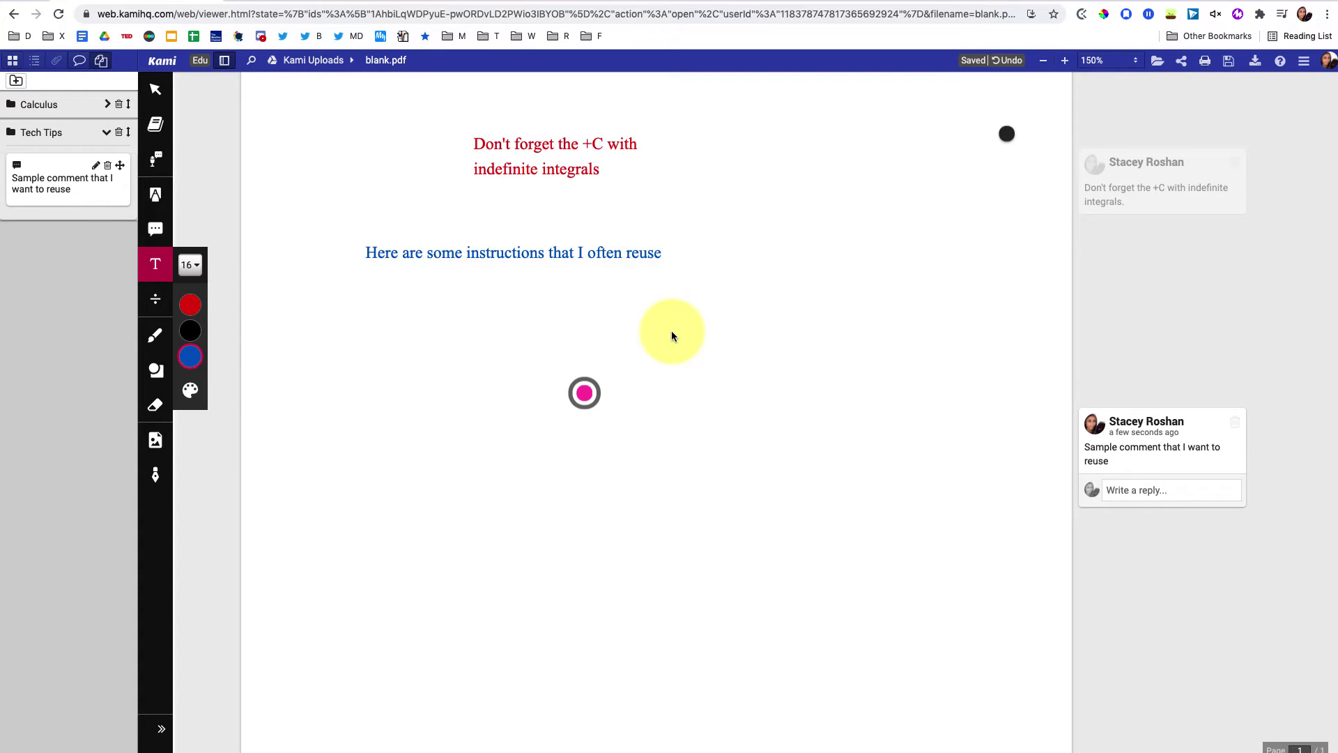
# Step: Save the blue instructions text to the bank and place its card atop Tech Tips
pyautogui.click(630, 252)
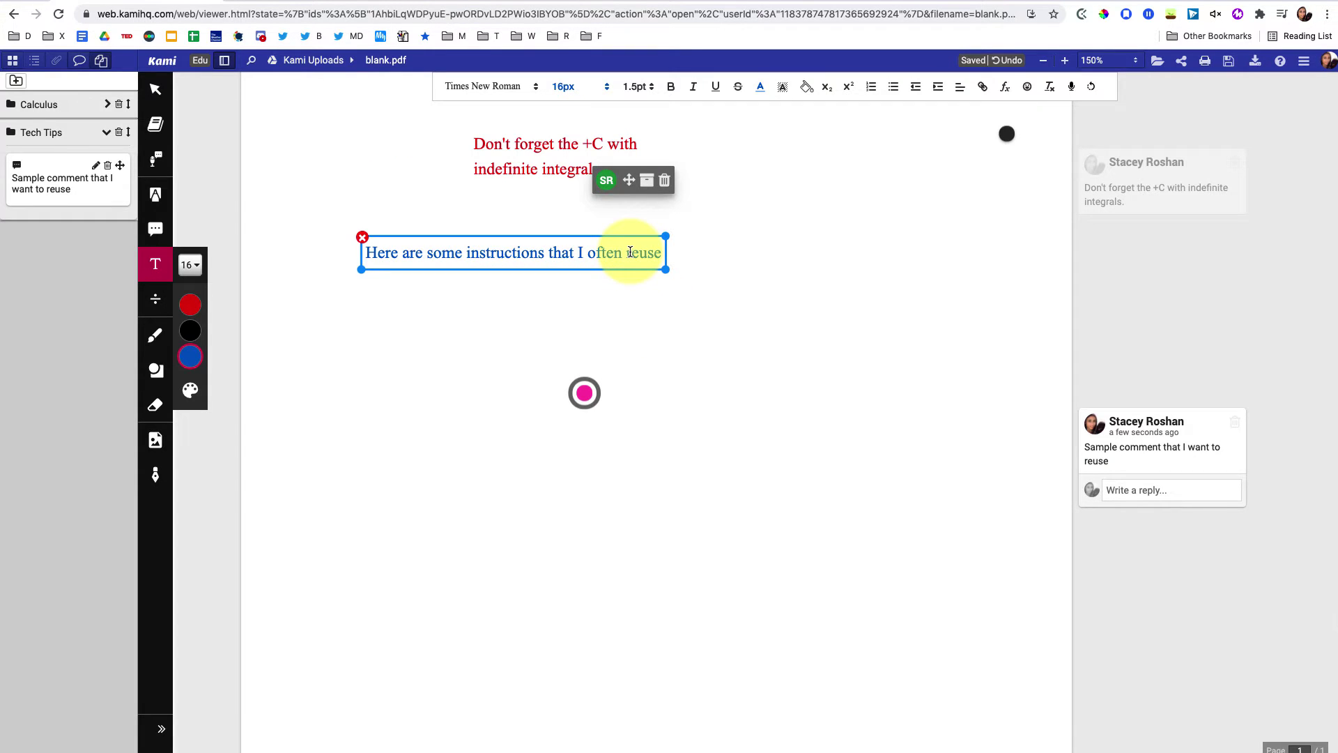
pyautogui.click(648, 185)
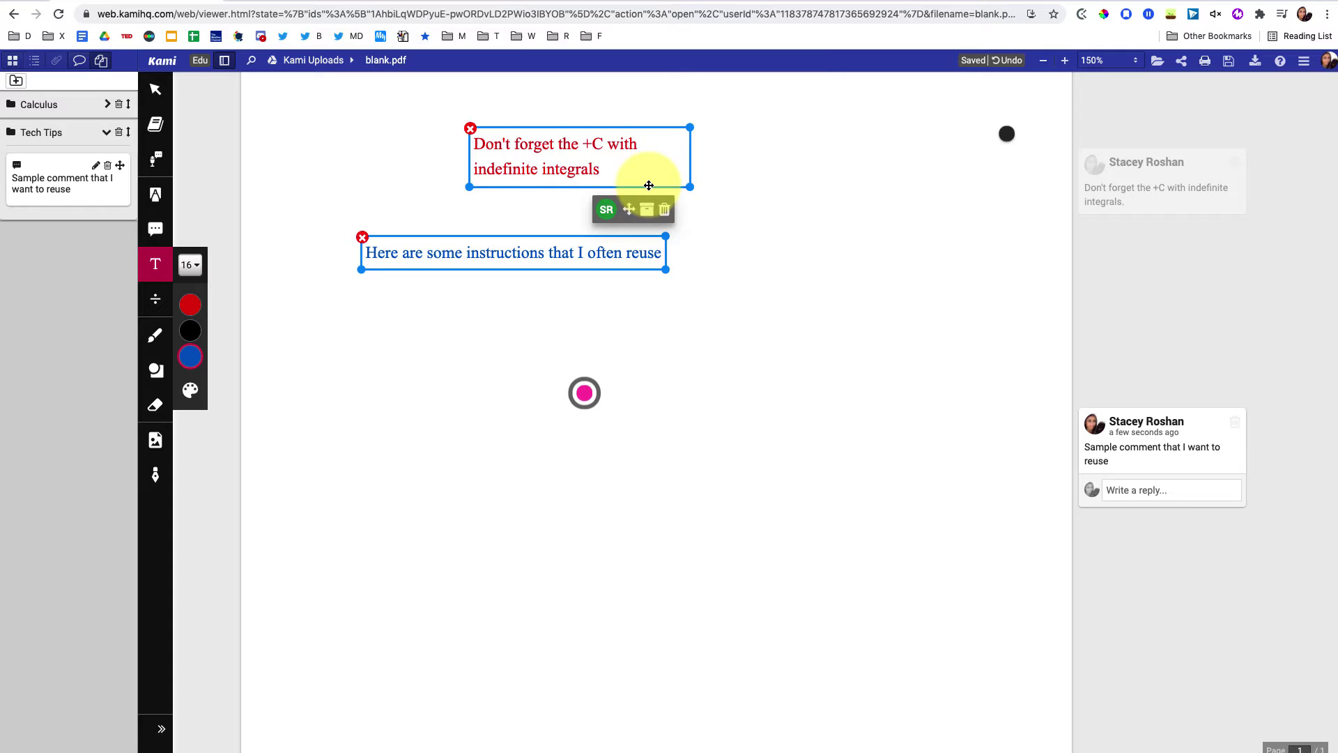
pyautogui.click(647, 209)
pyautogui.click(785, 95)
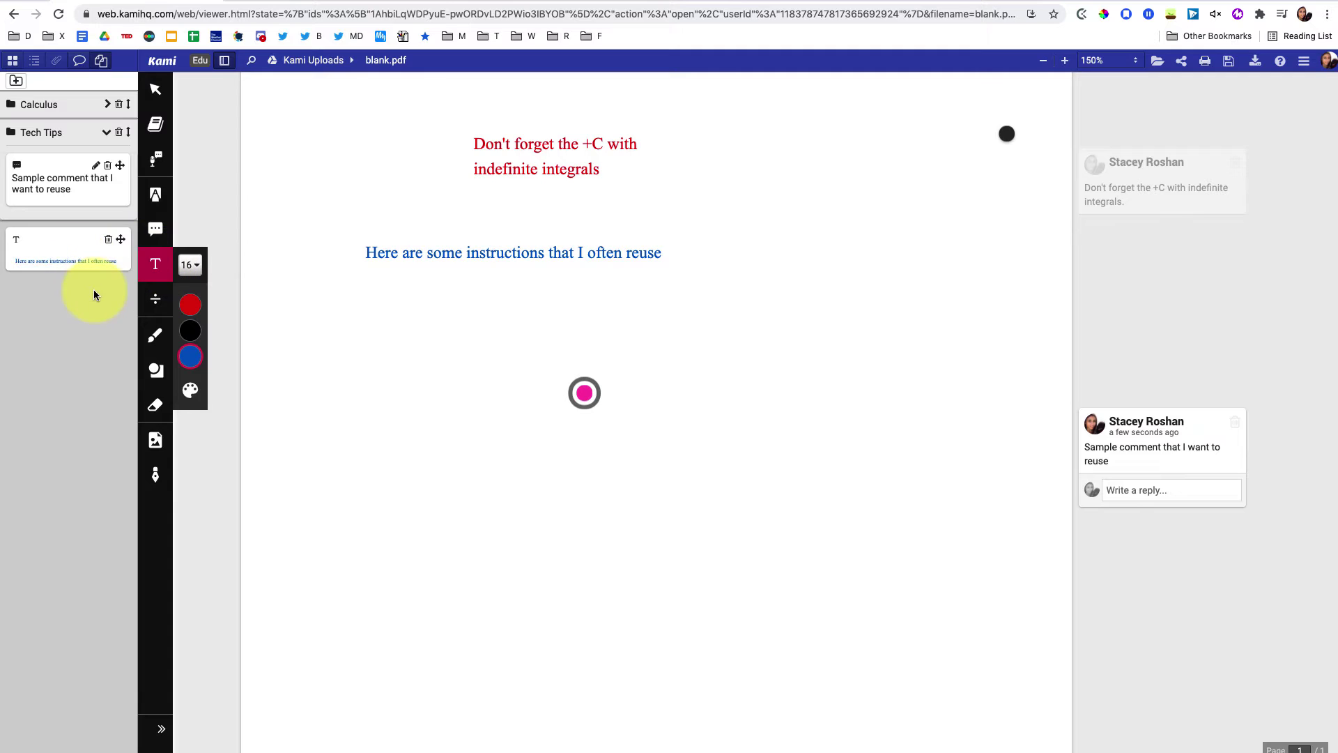
pyautogui.moveTo(122, 242); pyautogui.dragTo(117, 160)
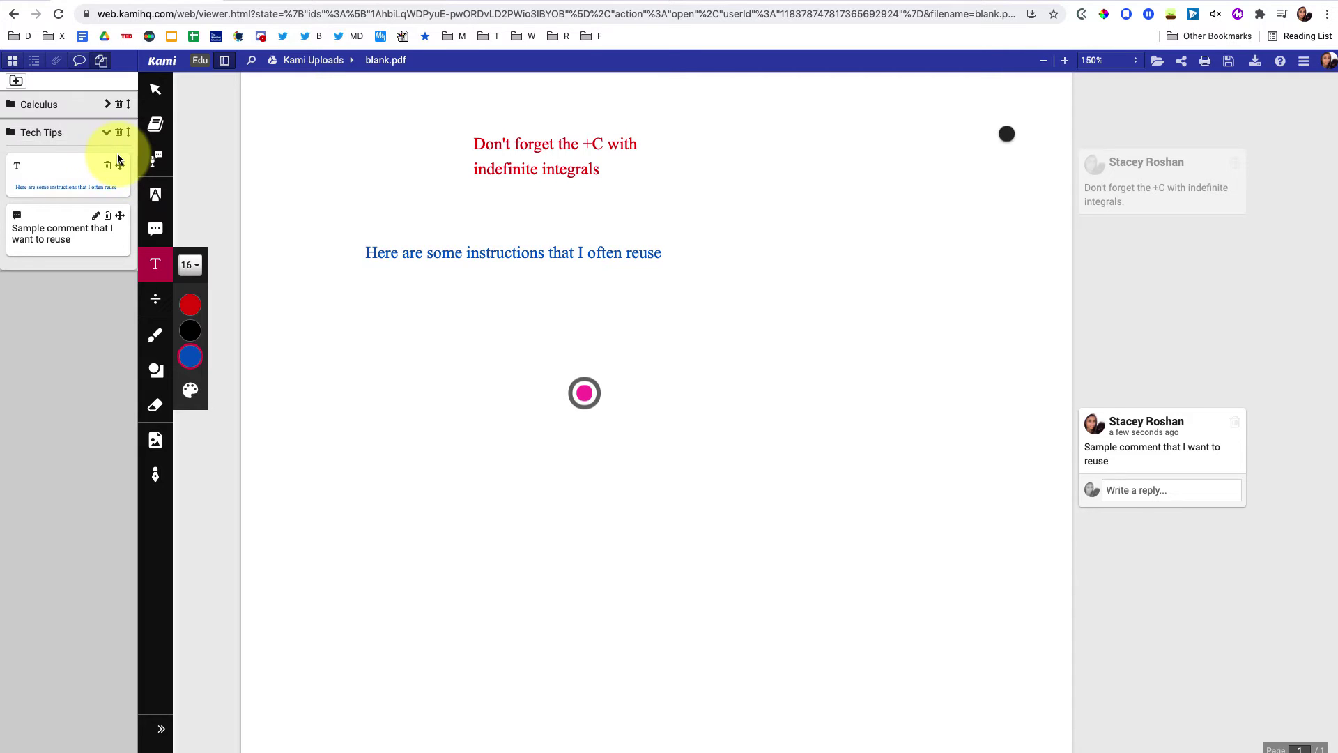
# Step: Delete all annotations from the page via the main menu
pyautogui.scroll(2, 753, 466)
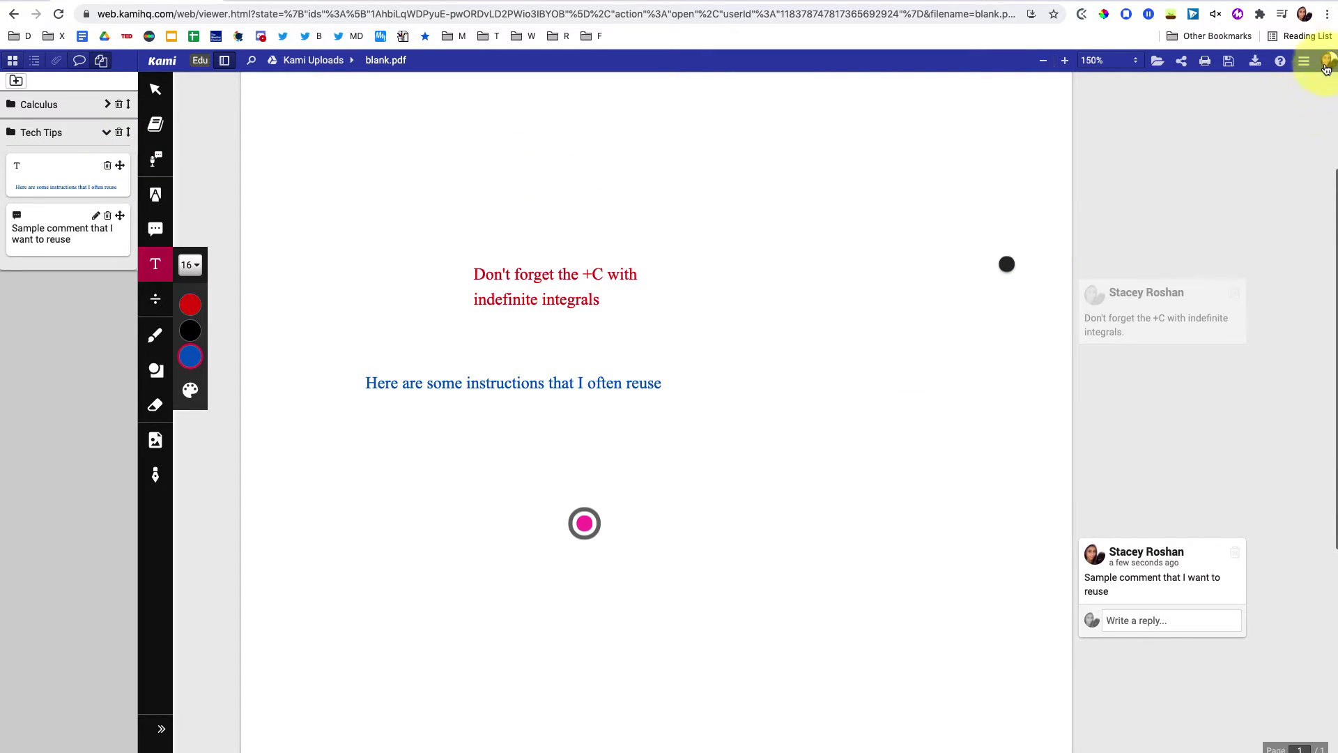
pyautogui.click(1303, 62)
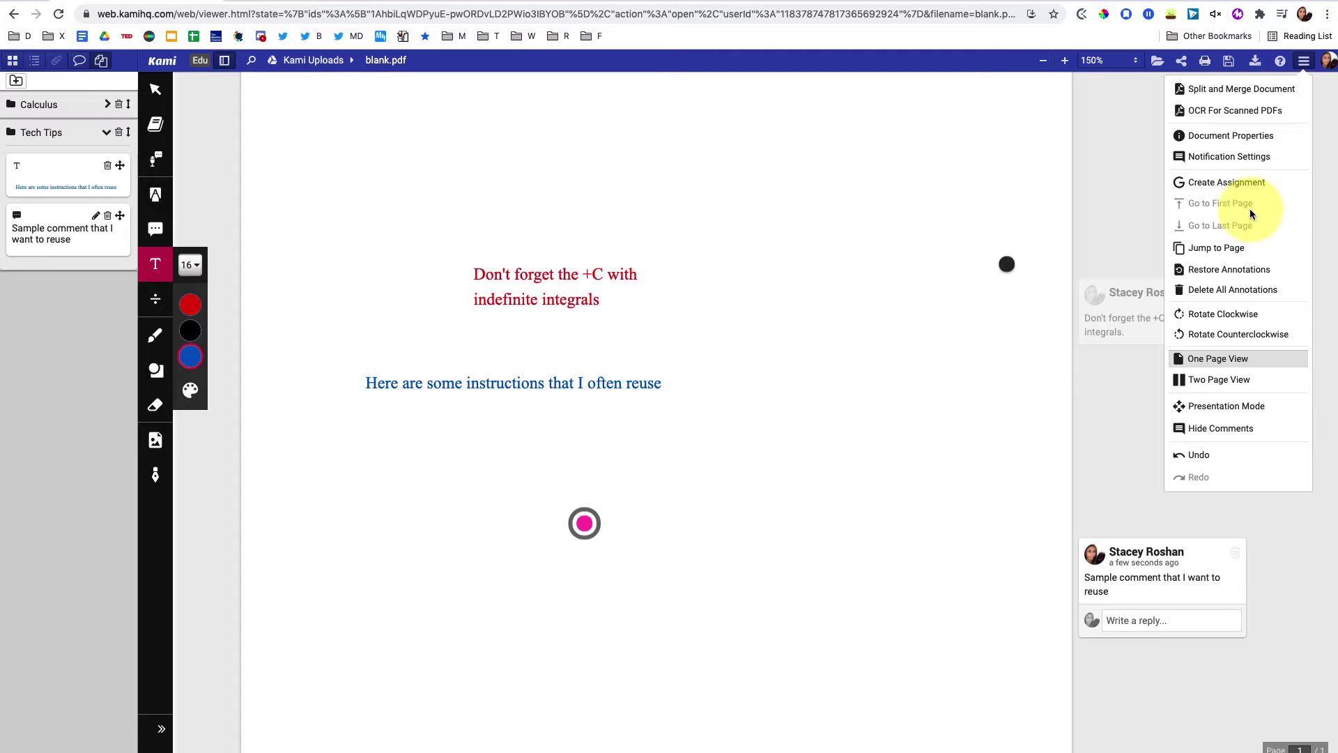
pyautogui.click(1230, 288)
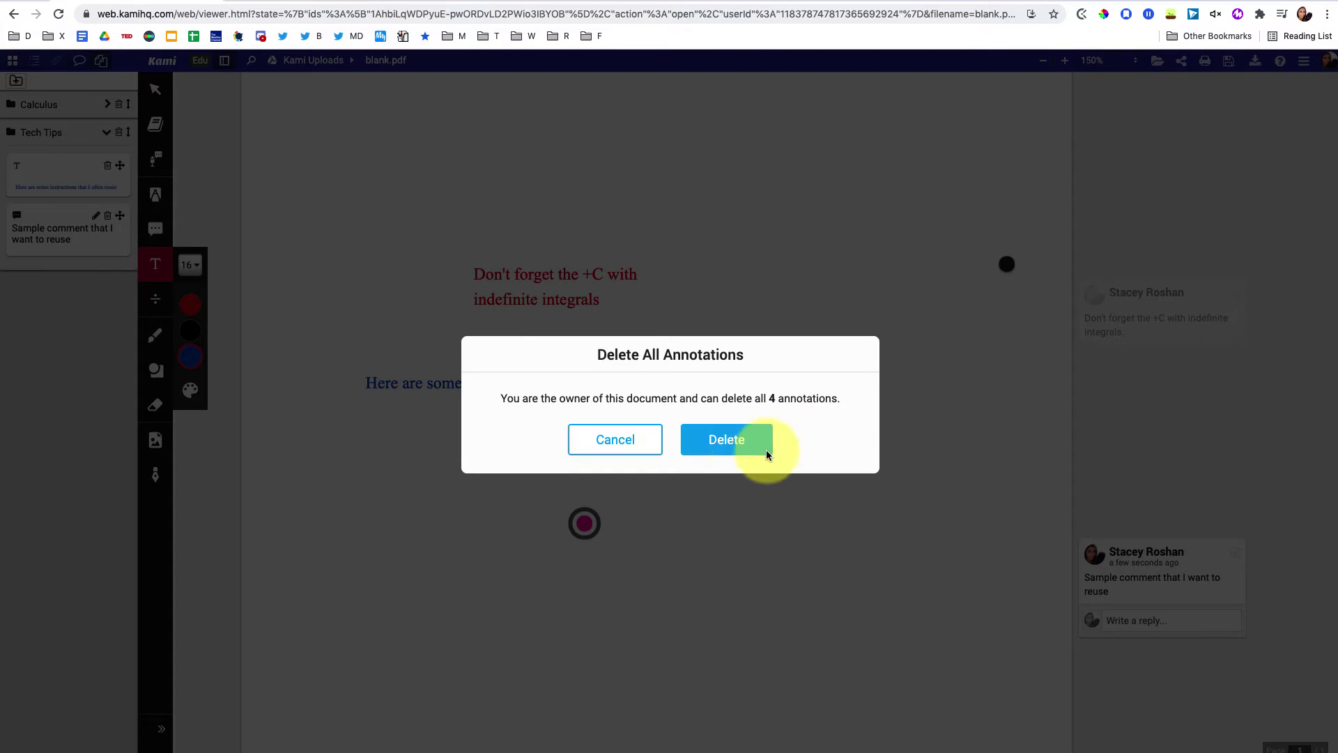
pyautogui.click(735, 440)
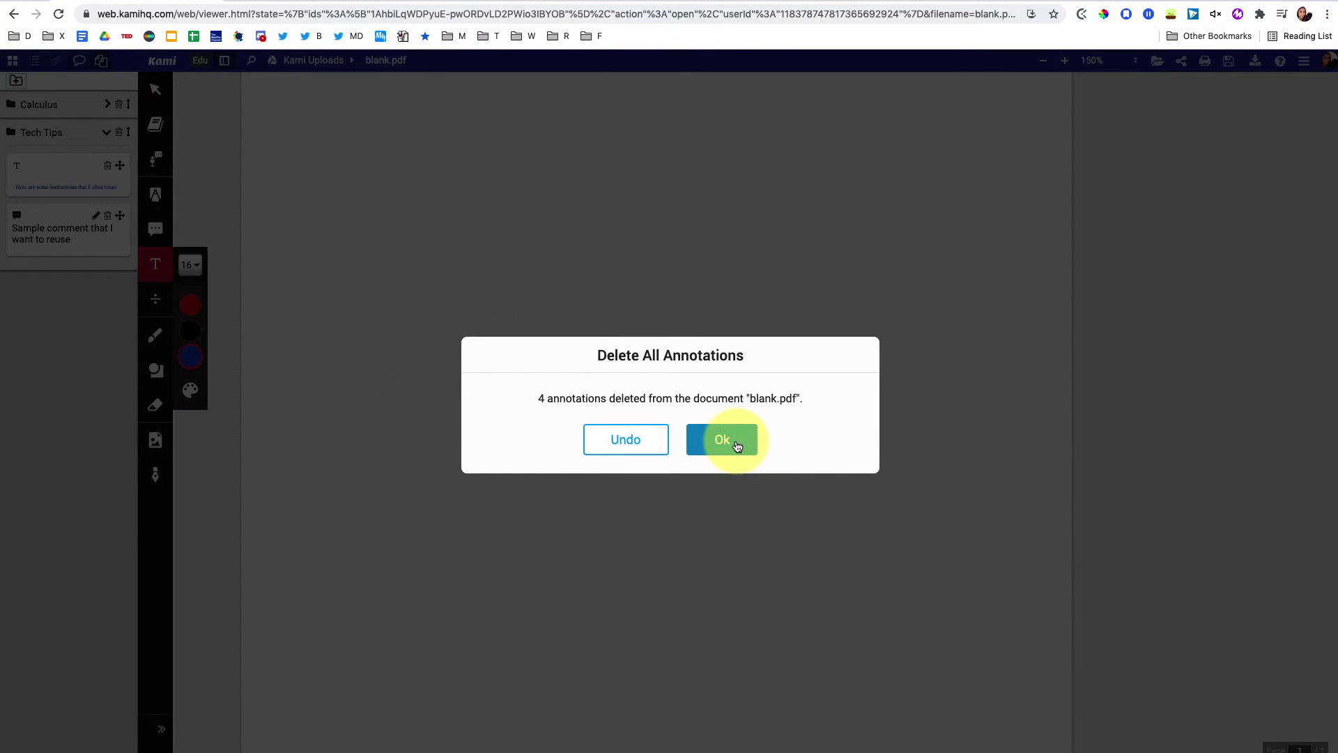
pyautogui.click(737, 442)
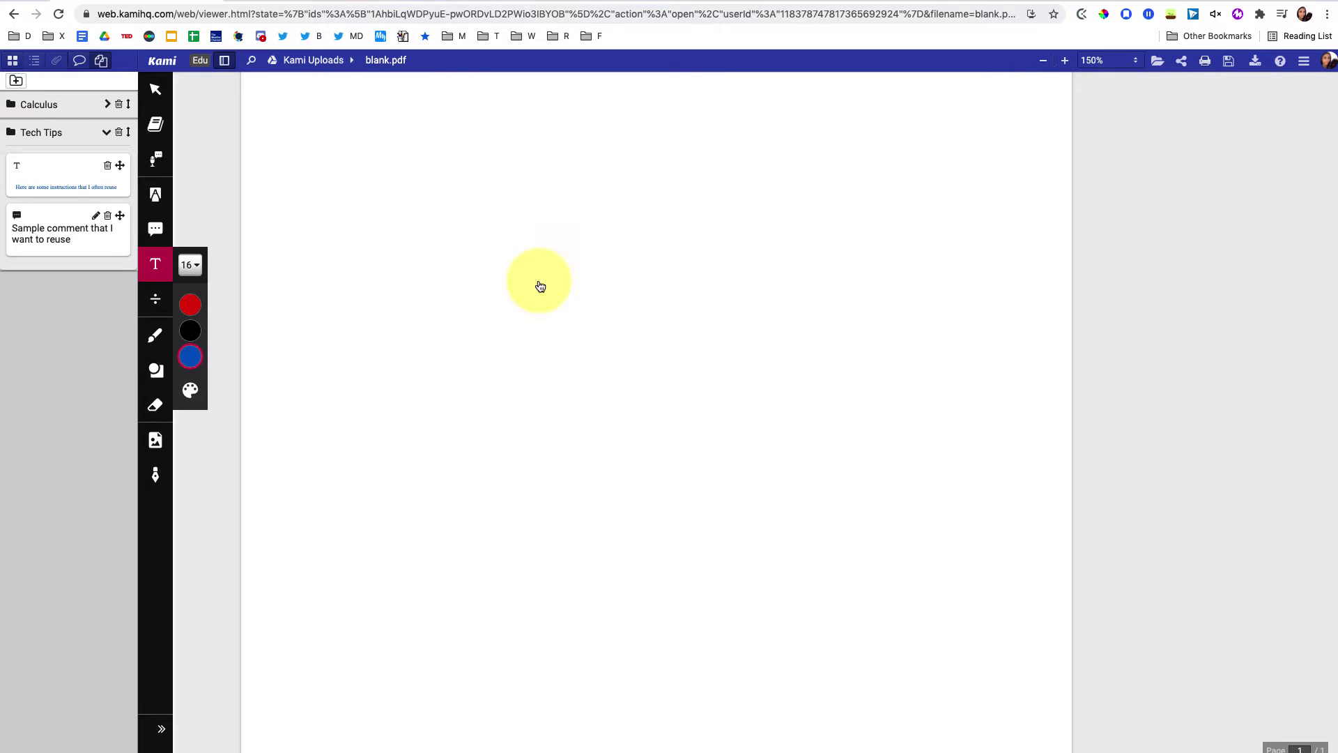
# Step: Place the saved Calculus +C text near the top-left and its comment on the page, opening a reply
pyautogui.click(107, 106)
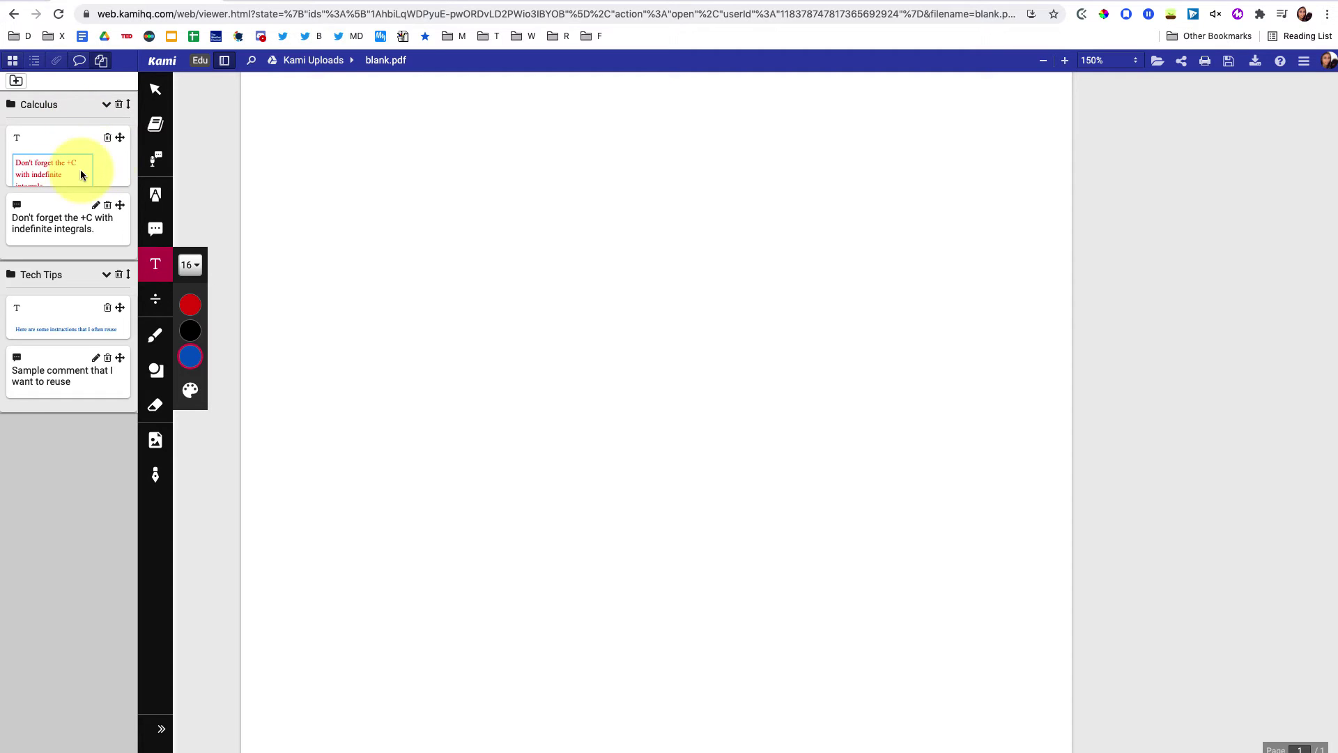
pyautogui.moveTo(120, 138); pyautogui.dragTo(463, 138)
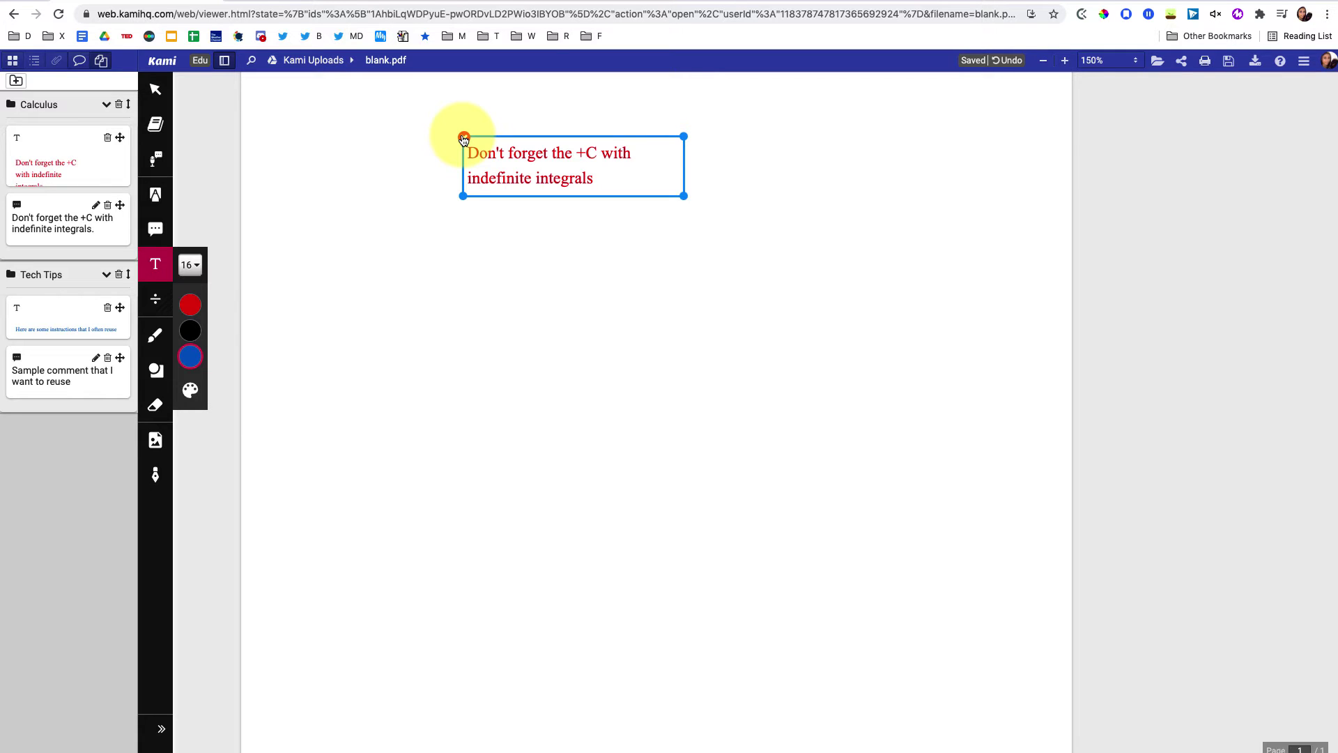
pyautogui.moveTo(547, 88)
pyautogui.mouseDown()
pyautogui.moveTo(667, 192)
pyautogui.moveTo(409, 96)
pyautogui.moveTo(326, 130)
pyautogui.mouseUp()
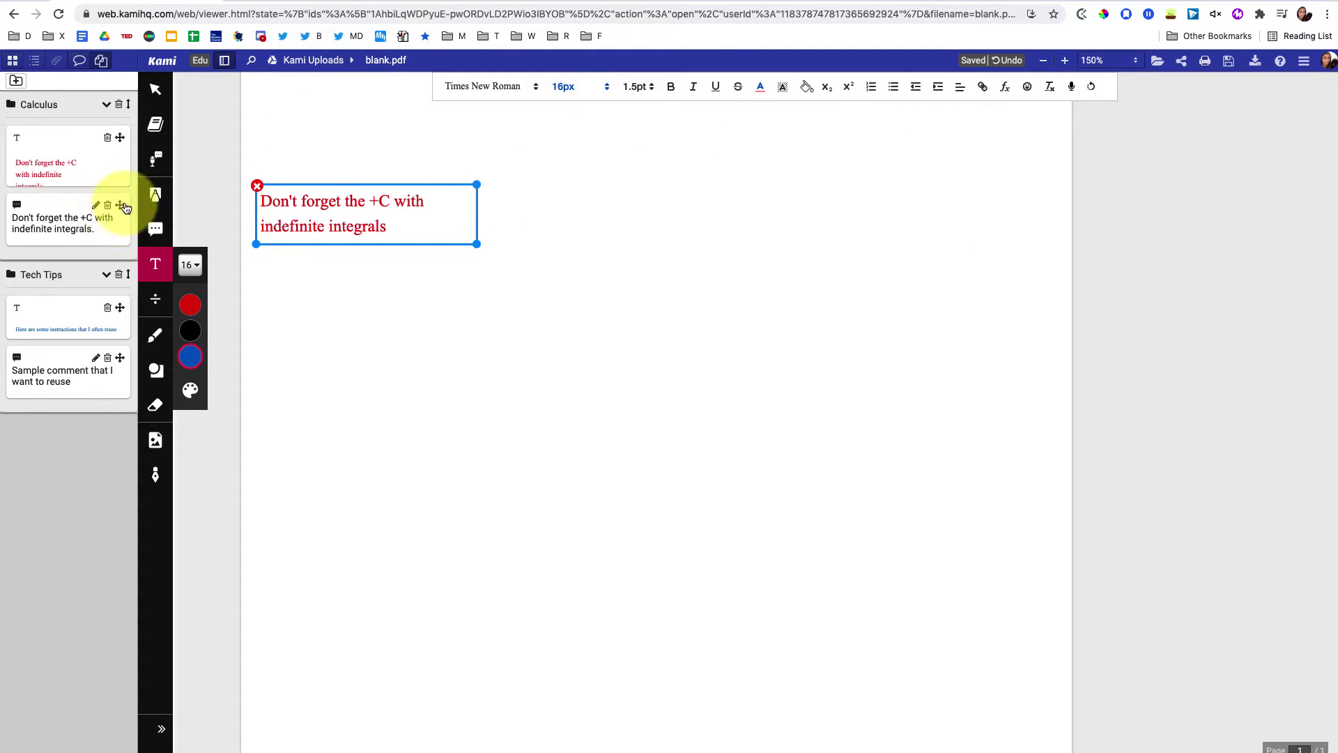
pyautogui.moveTo(125, 207)
pyautogui.mouseDown()
pyautogui.moveTo(632, 233)
pyautogui.moveTo(636, 216)
pyautogui.mouseUp()
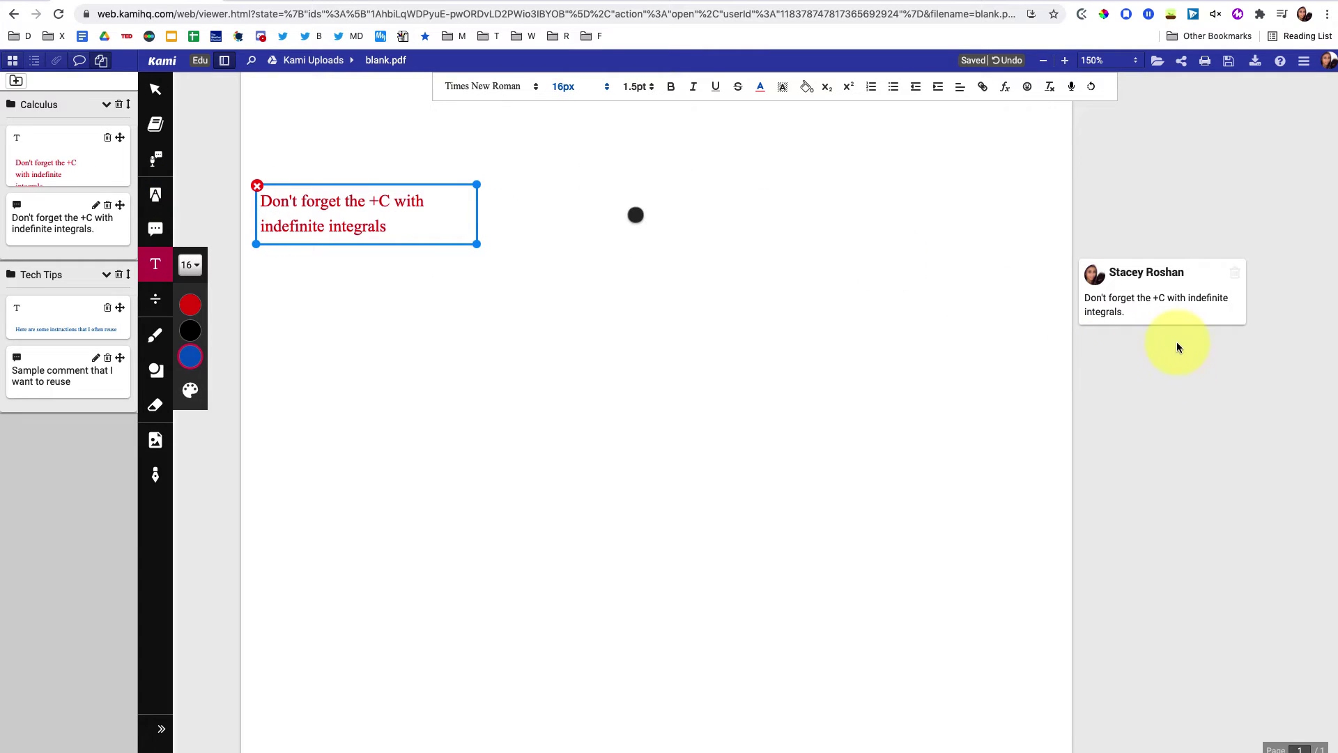
pyautogui.click(1150, 307)
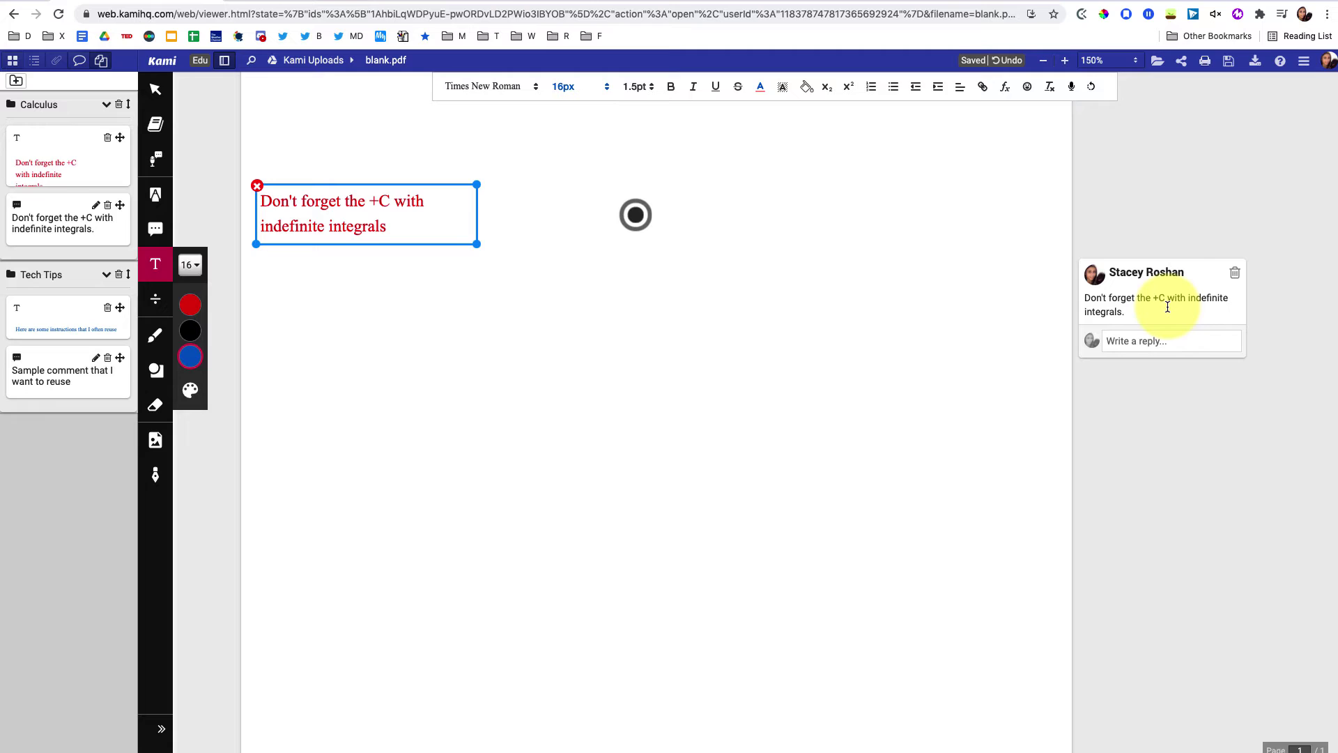
pyautogui.click(1153, 342)
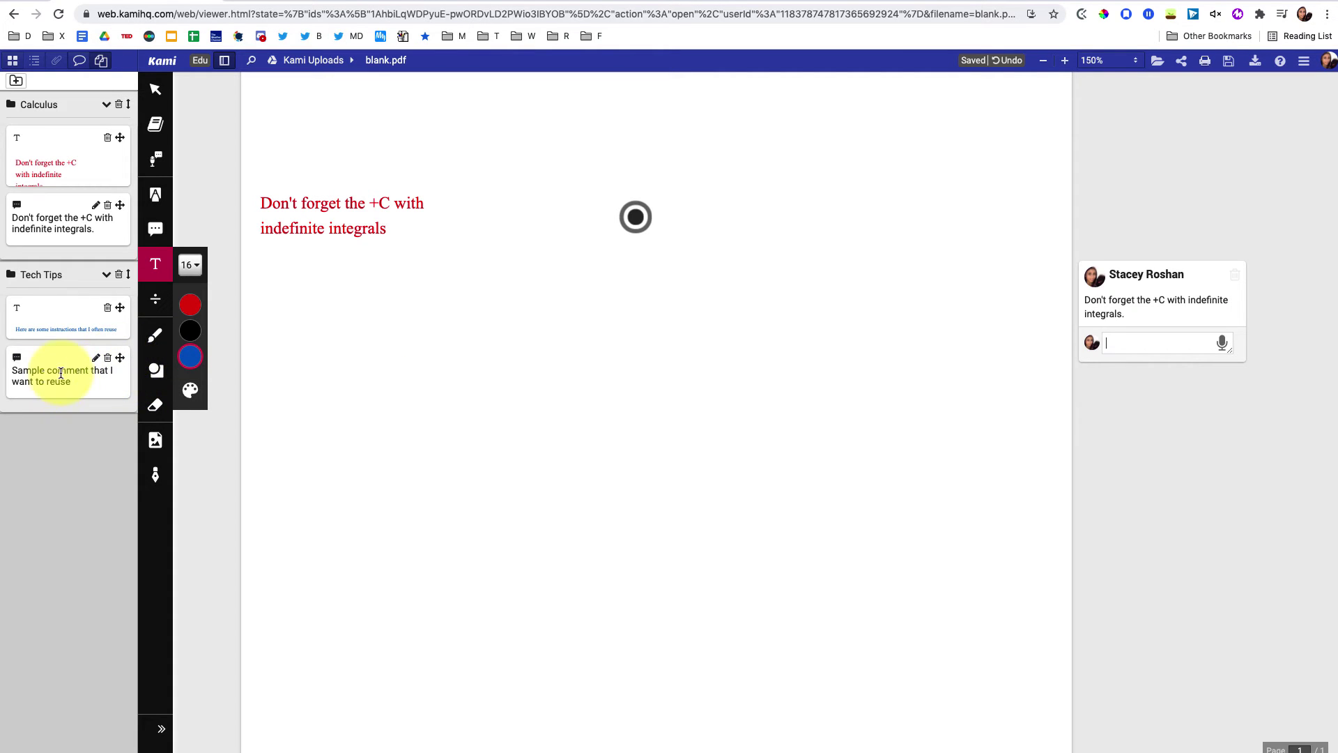
# Step: Add the 'Sample comment that I want to reuse' bank card as a reply on the +C thread
pyautogui.moveTo(120, 358)
pyautogui.mouseDown()
pyautogui.moveTo(812, 388)
pyautogui.moveTo(1205, 307)
pyautogui.mouseUp()
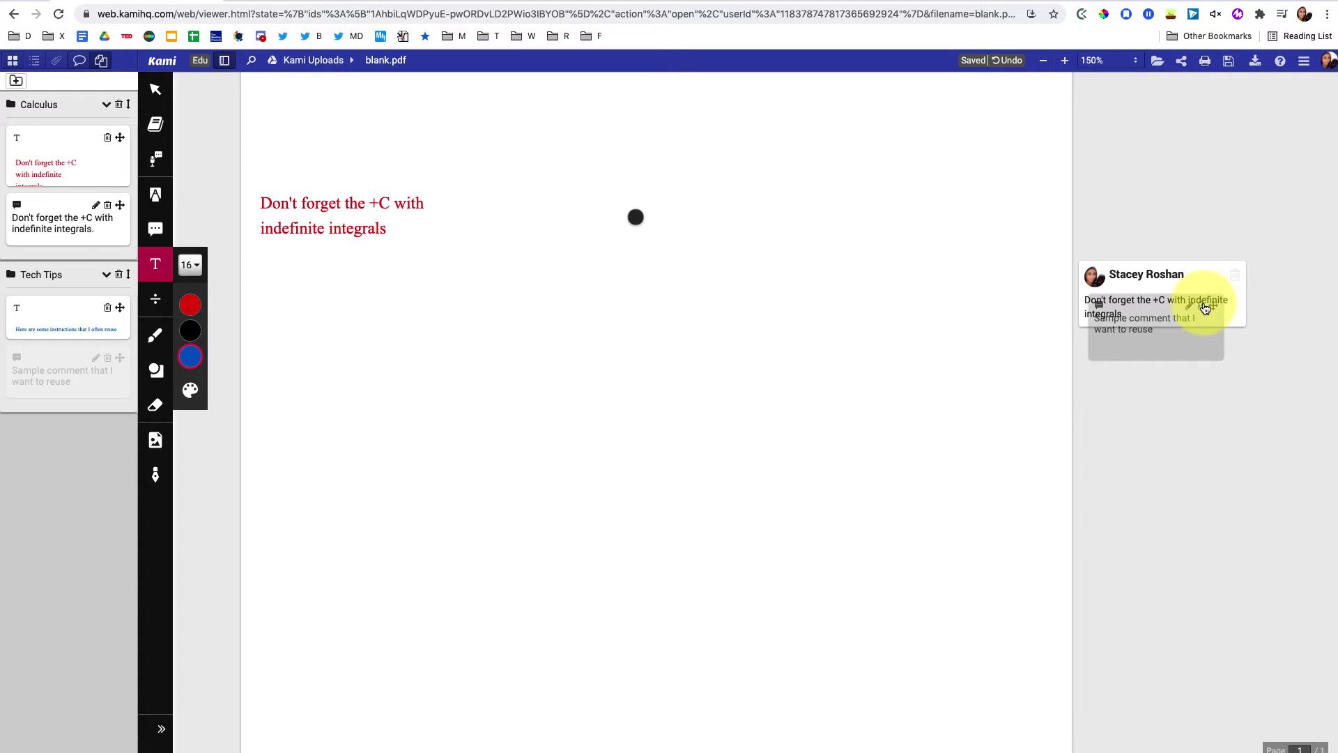
pyautogui.moveTo(1205, 307); pyautogui.dragTo(1213, 297)
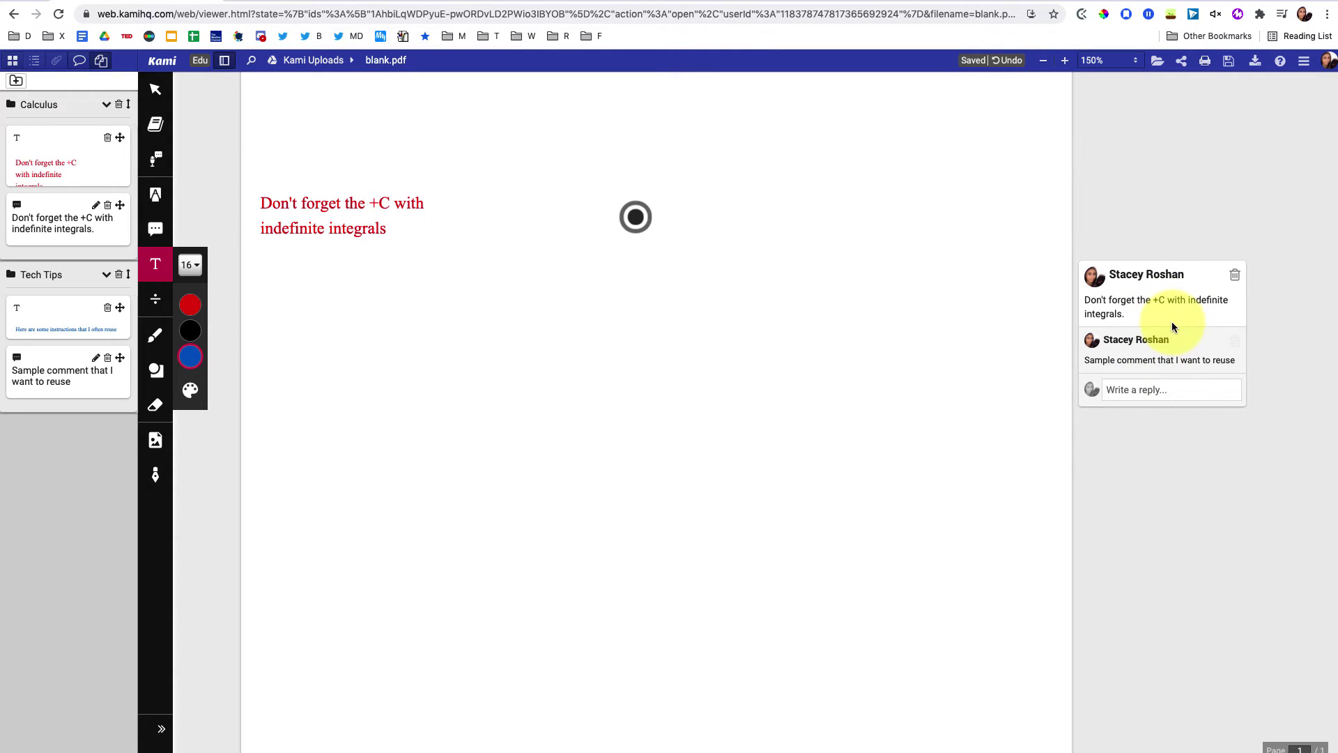
pyautogui.click(1235, 341)
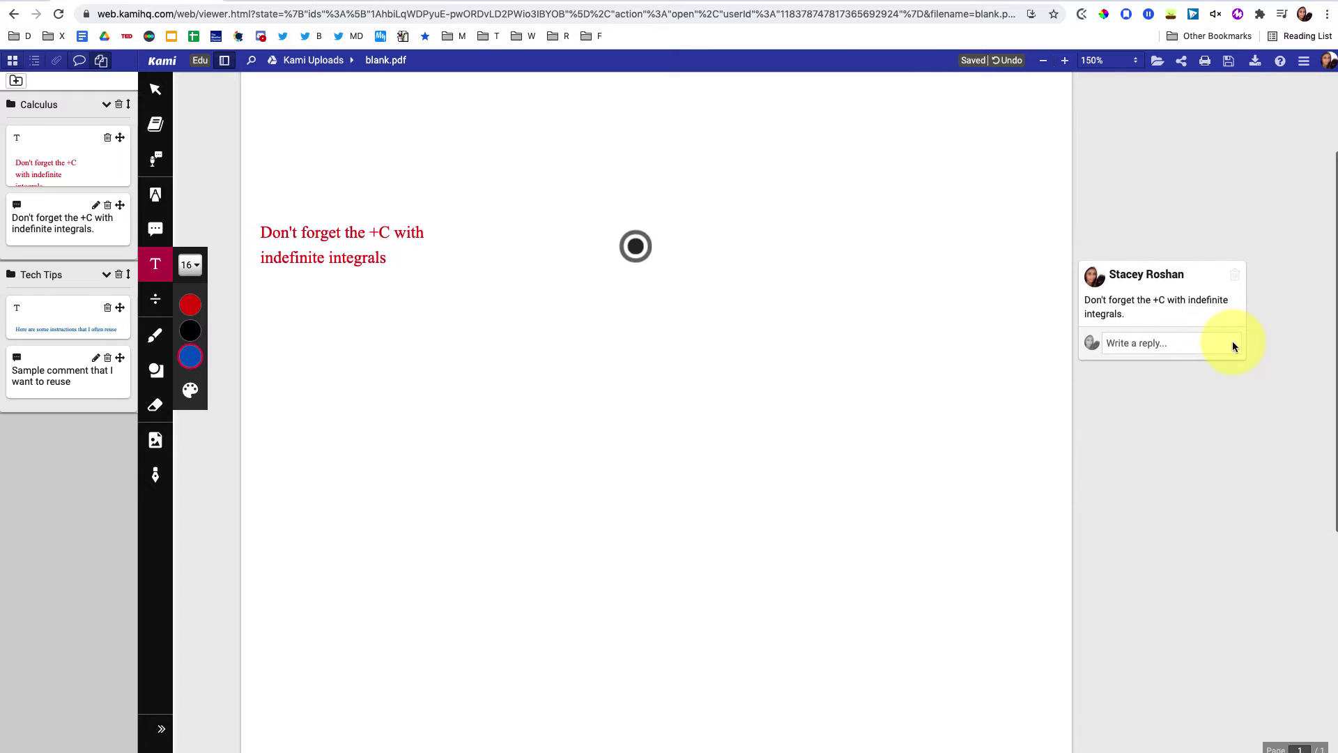
pyautogui.moveTo(120, 358); pyautogui.dragTo(1197, 298)
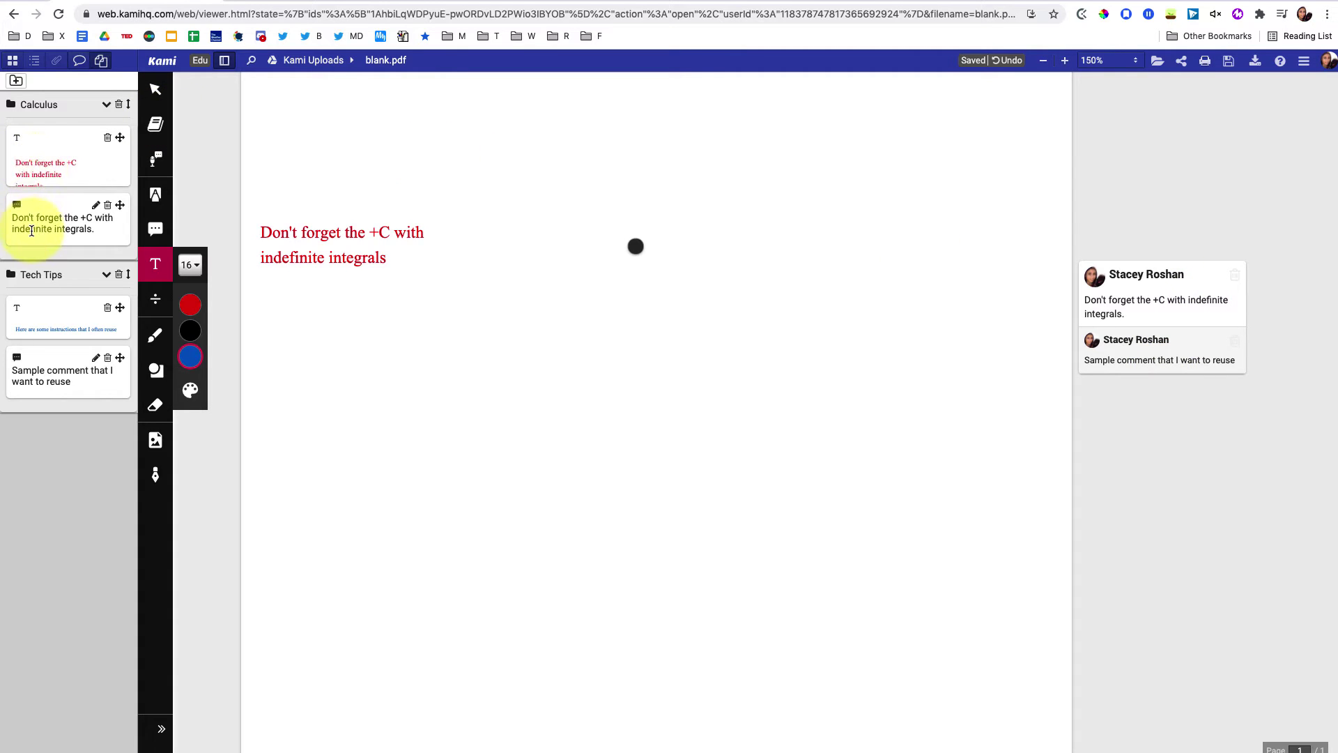
# Step: Record a voice comment on the page
pyautogui.click(157, 230)
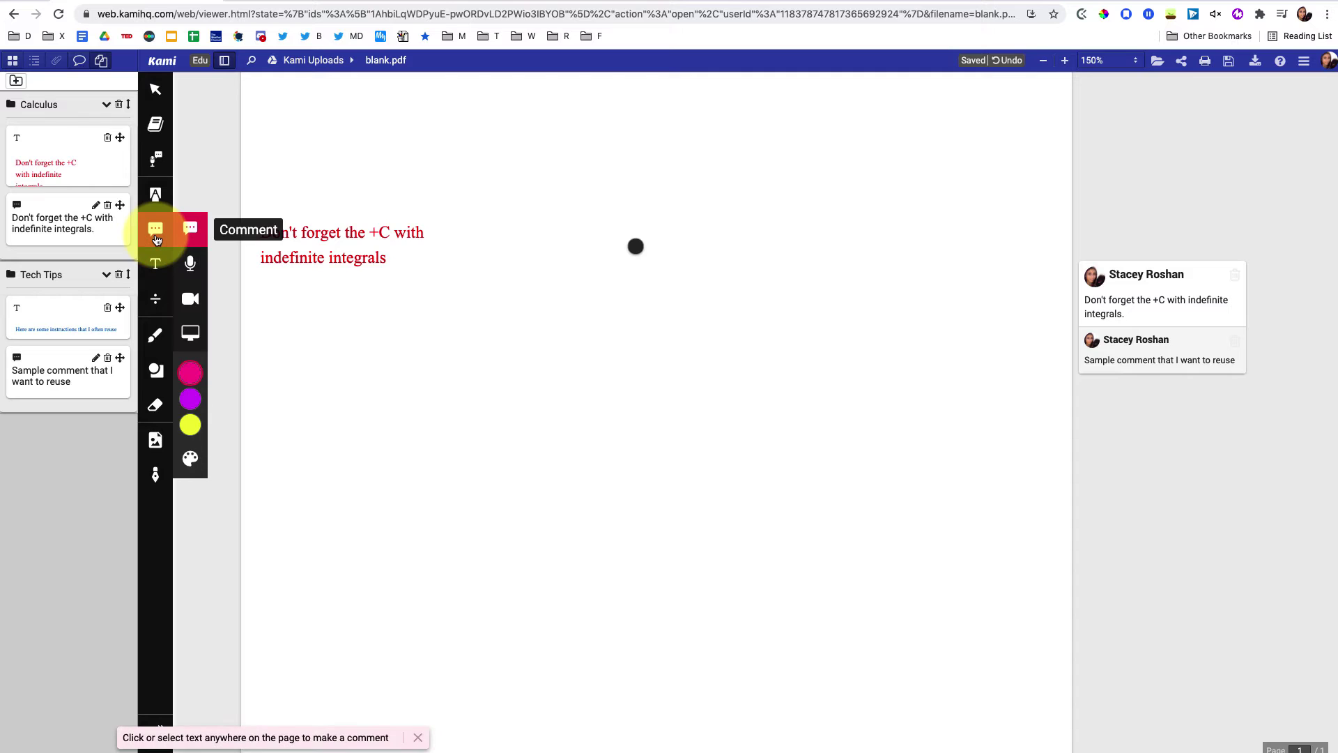
pyautogui.click(196, 267)
pyautogui.click(1032, 377)
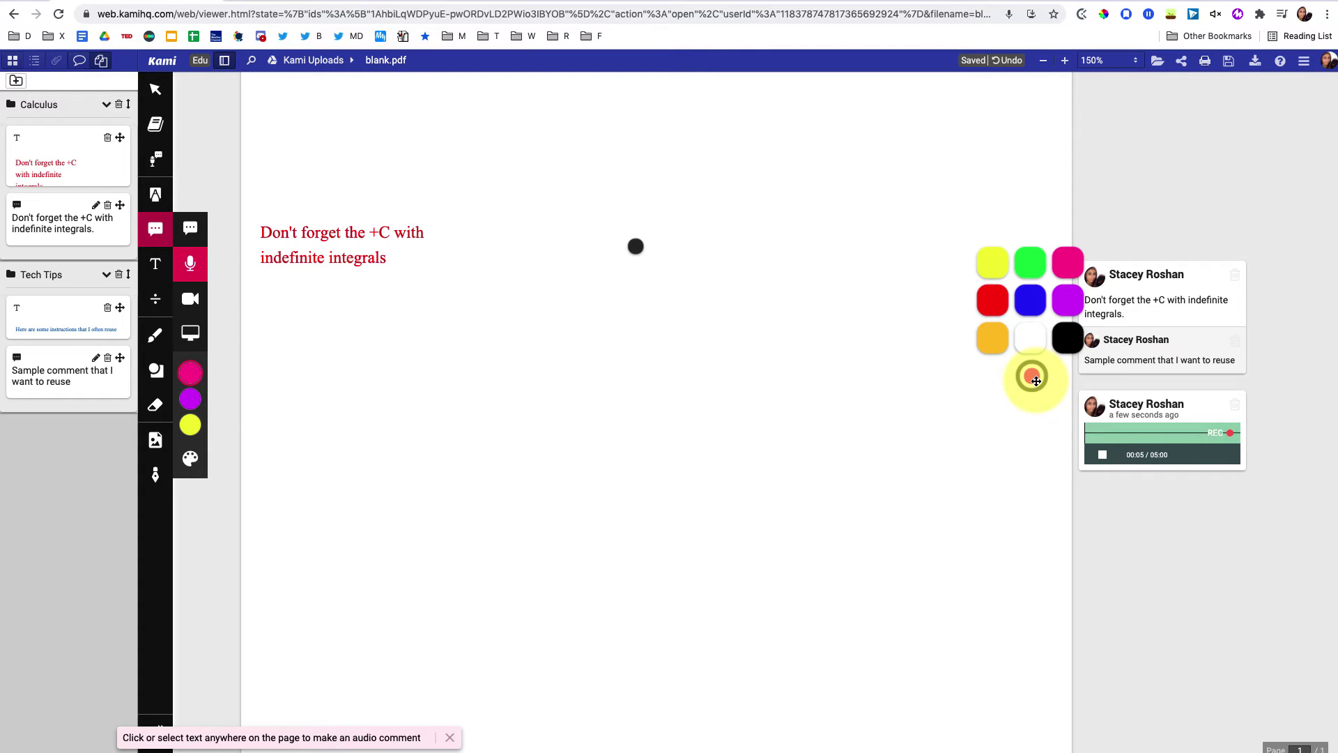
pyautogui.scroll(-2, 1073, 348)
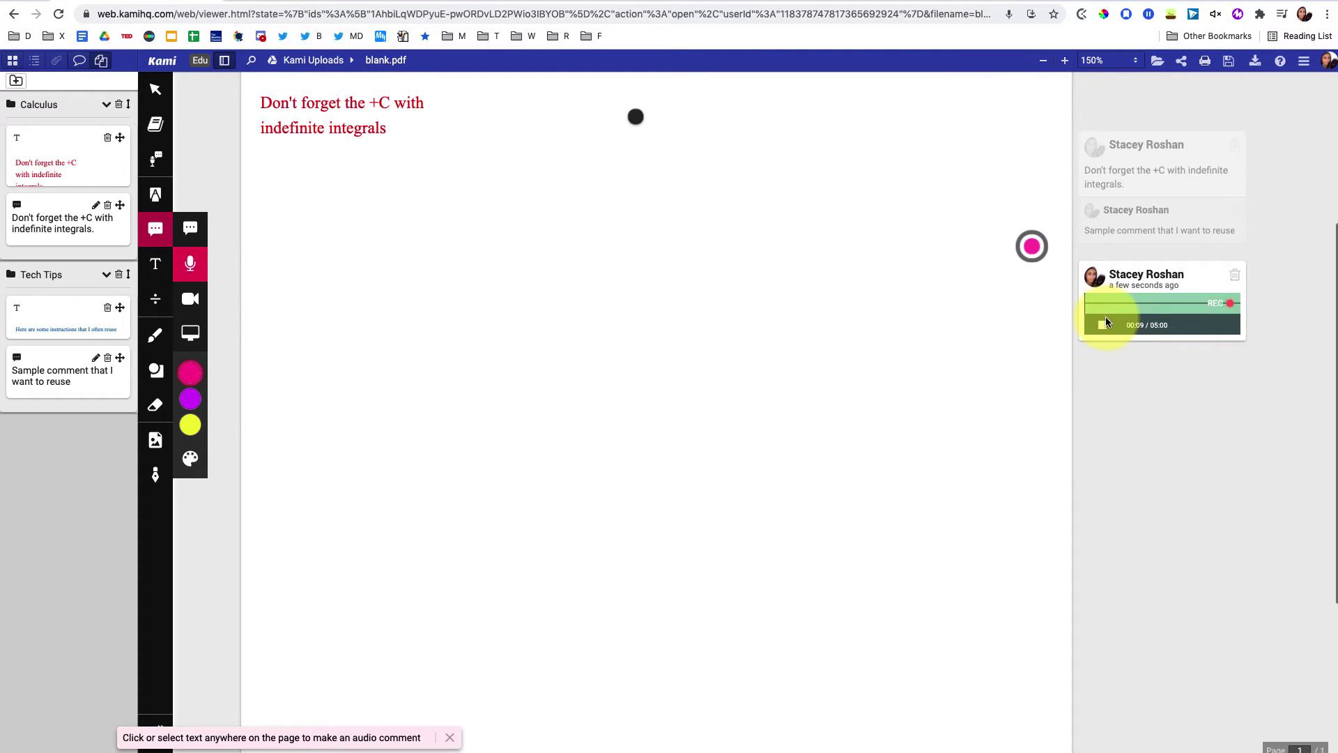
pyautogui.click(1103, 327)
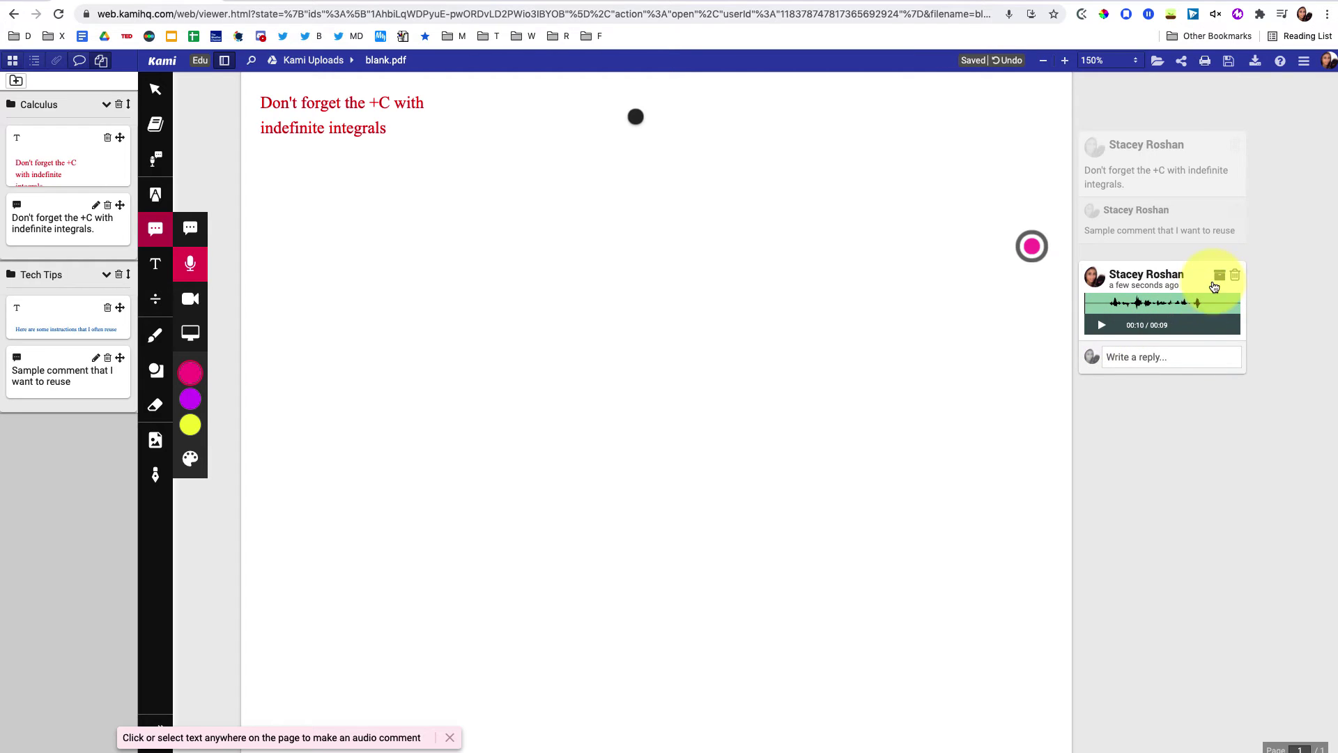
# Step: Save the voice comment to the bank as 'Excellent job' and move it into Calculus
pyautogui.click(1220, 276)
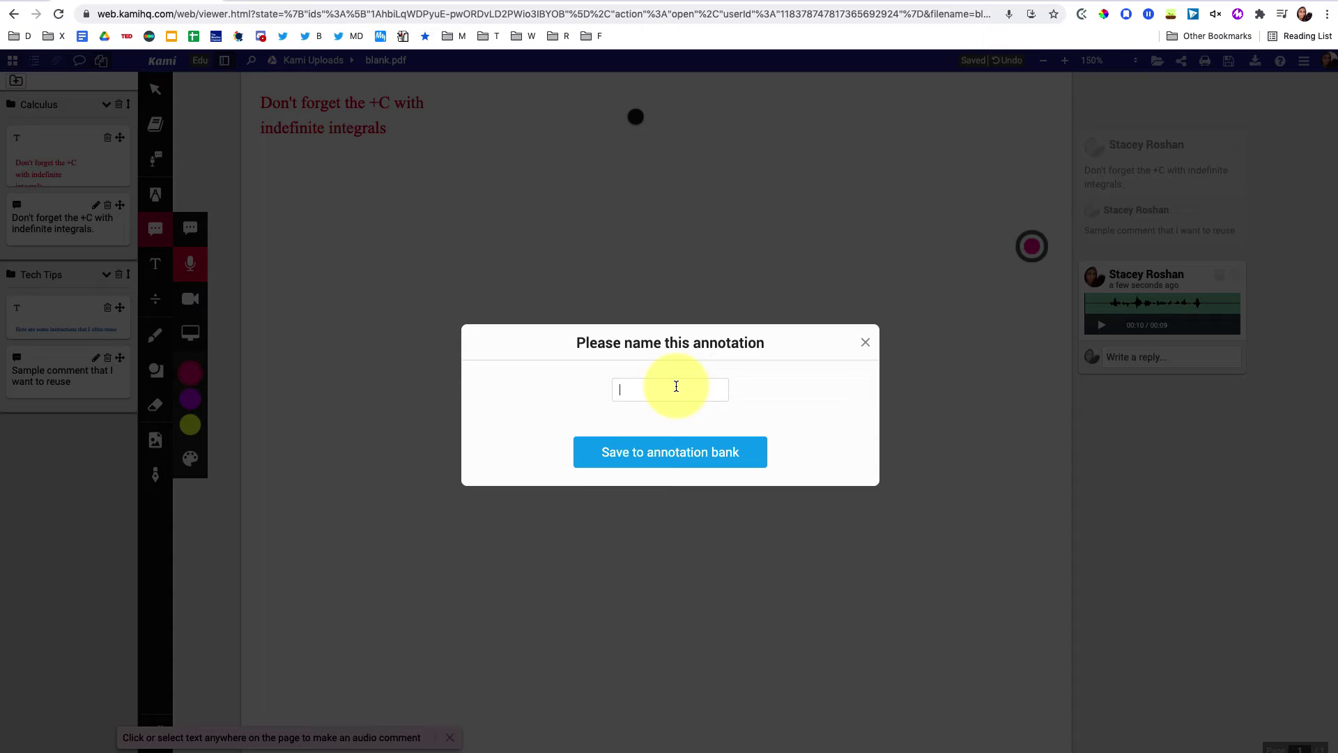
pyautogui.write('Excellent job')
pyautogui.click(669, 452)
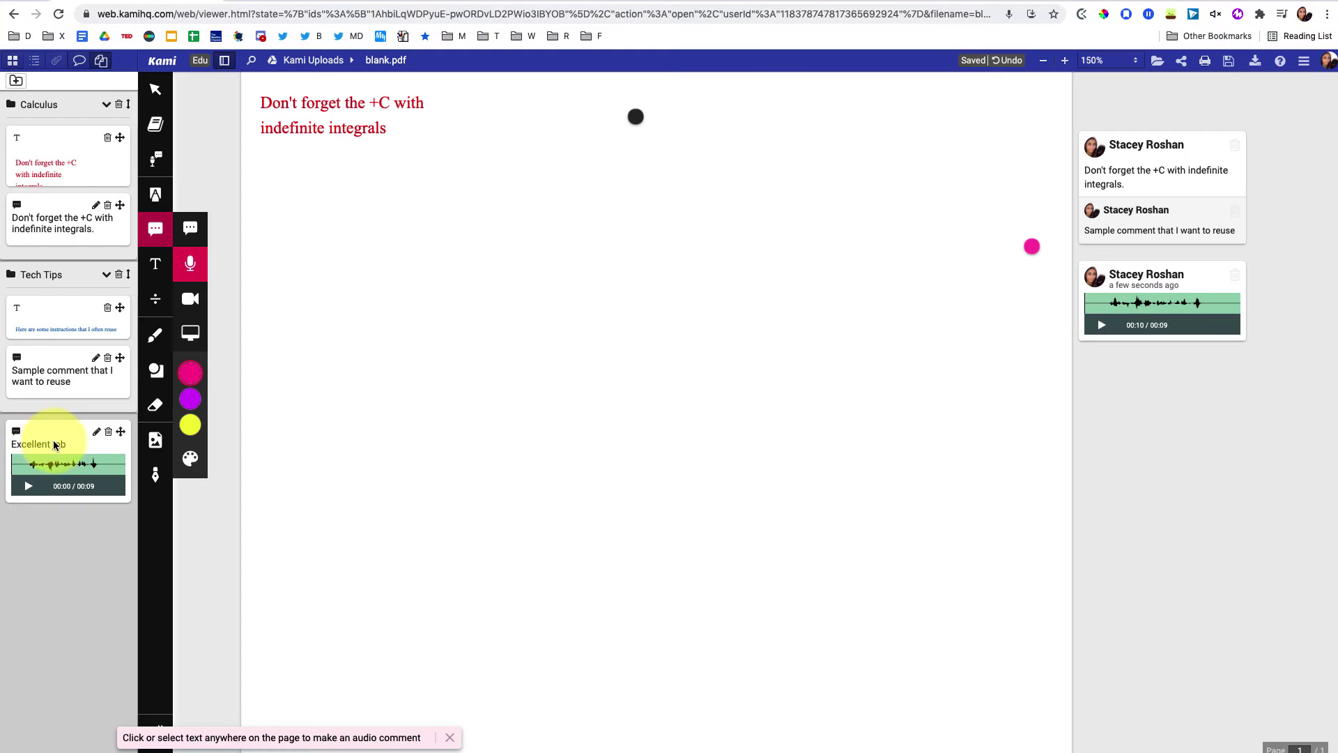
pyautogui.moveTo(119, 432)
pyautogui.mouseDown()
pyautogui.moveTo(191, 268)
pyautogui.moveTo(108, 210)
pyautogui.mouseUp()
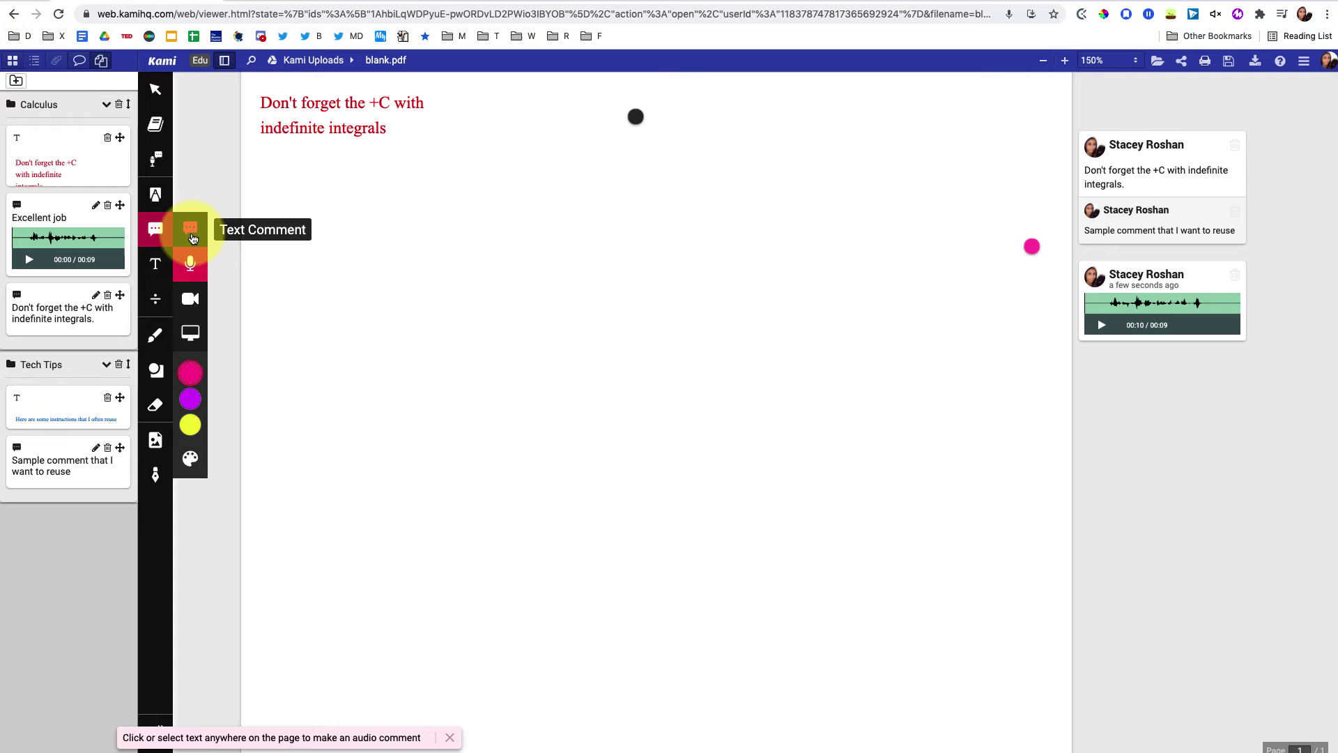
# Step: Post a text comment containing the pasted YouTube link on the page
pyautogui.click(193, 239)
pyautogui.click(1018, 412)
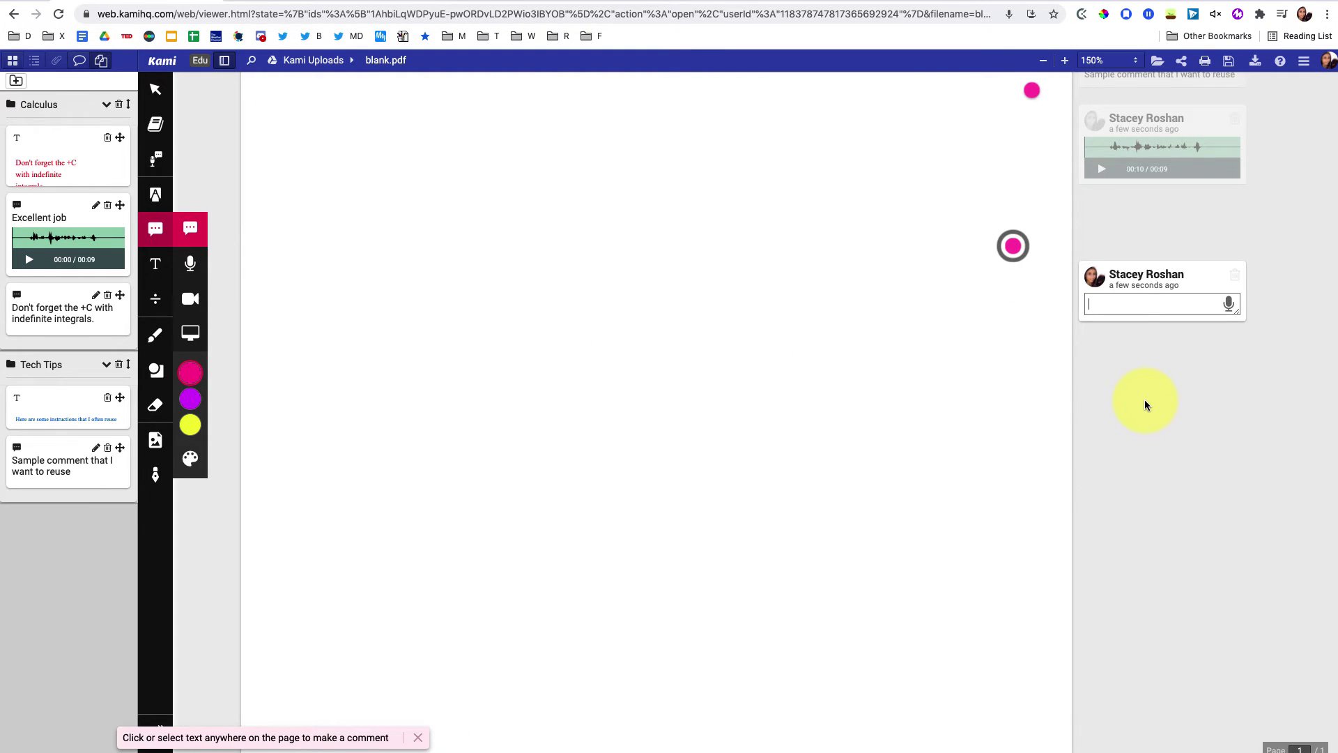
pyautogui.write('https://youtu.be/DeS-vNOc-hY')
pyautogui.press('Return')
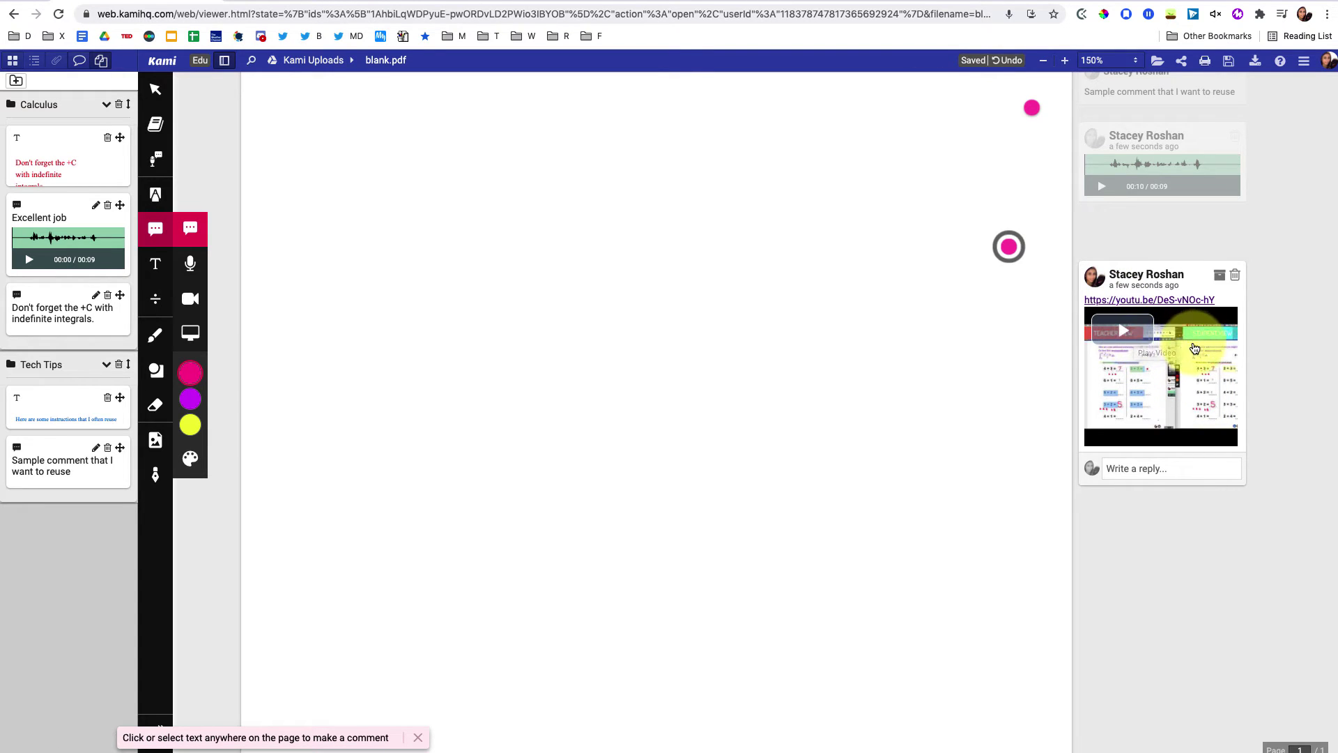
# Step: Save the YouTube link comment to the bank and drop a second copy onto the page
pyautogui.click(1219, 278)
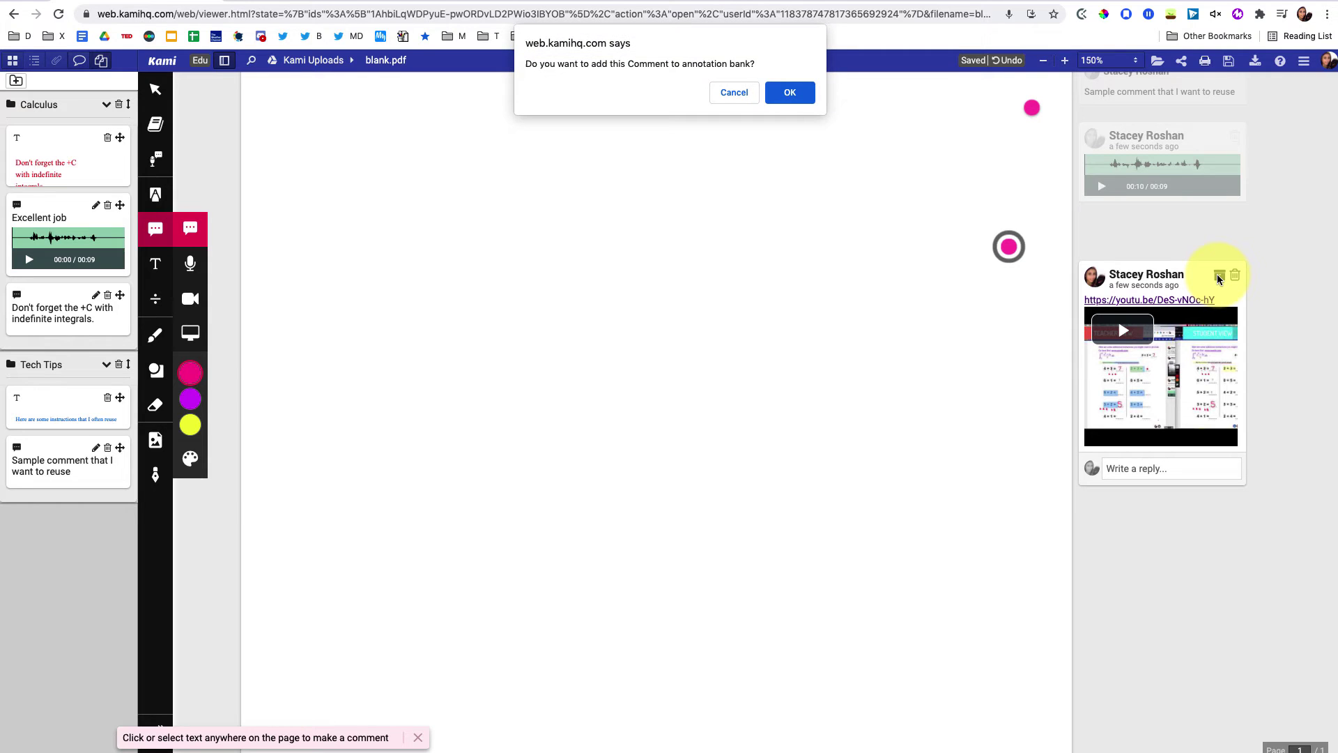
pyautogui.click(788, 92)
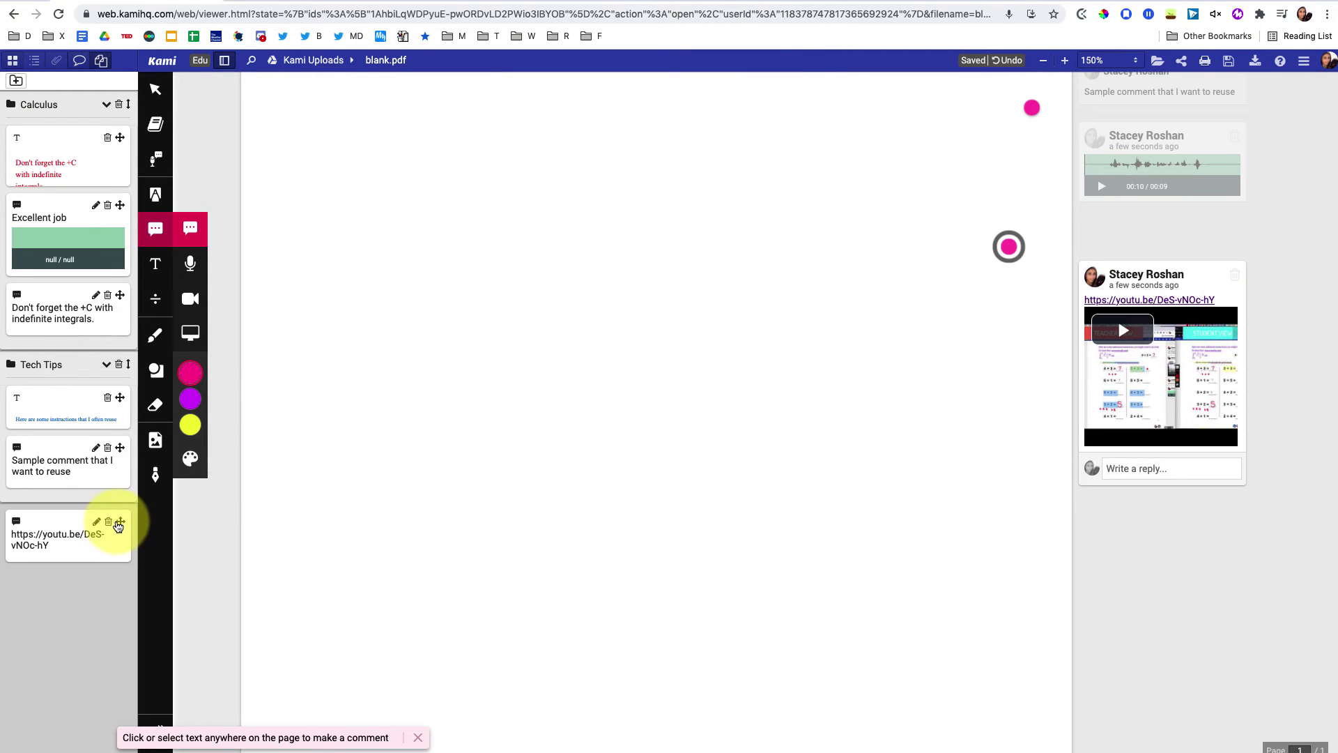
pyautogui.moveTo(120, 525)
pyautogui.mouseDown()
pyautogui.moveTo(813, 577)
pyautogui.moveTo(976, 553)
pyautogui.moveTo(925, 516)
pyautogui.mouseUp()
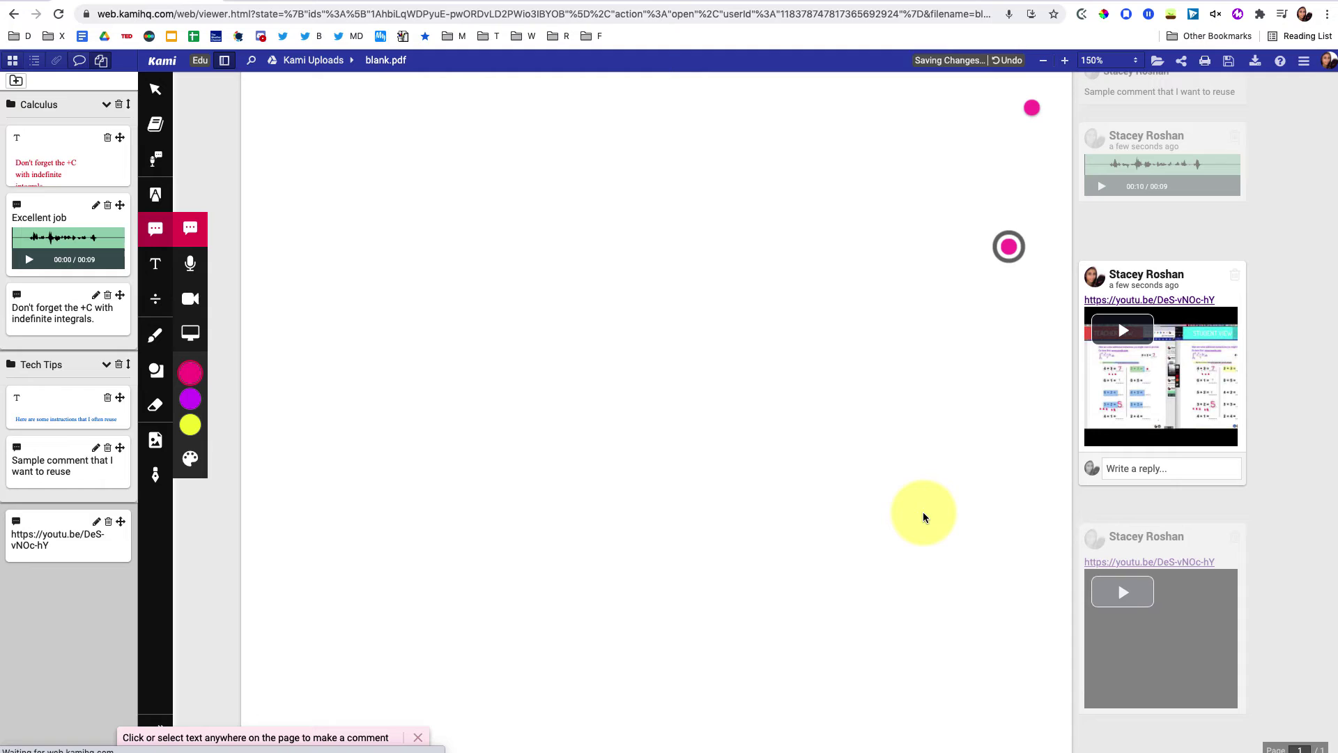
pyautogui.scroll(-3, 1216, 578)
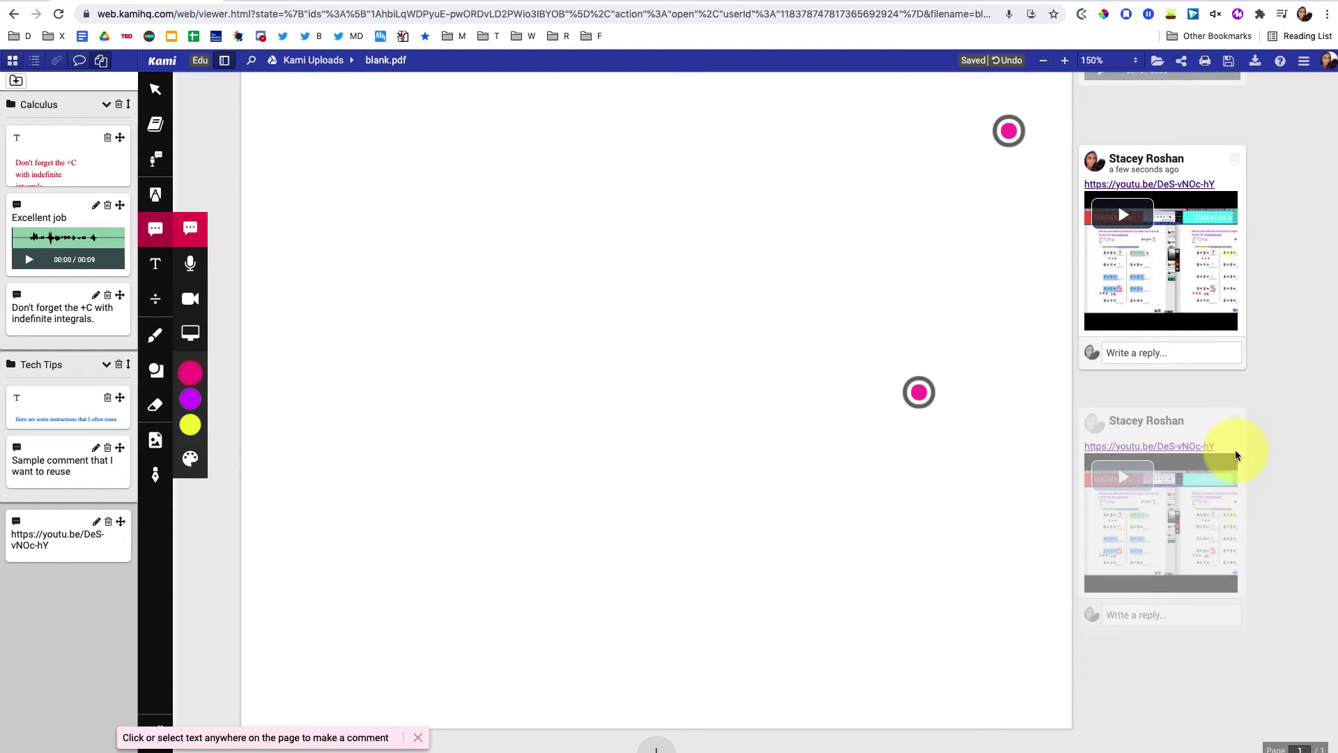
# Step: Prefix the second link comment with 'Here is more about how to fix this type of error:' and bank it
pyautogui.click(1178, 447)
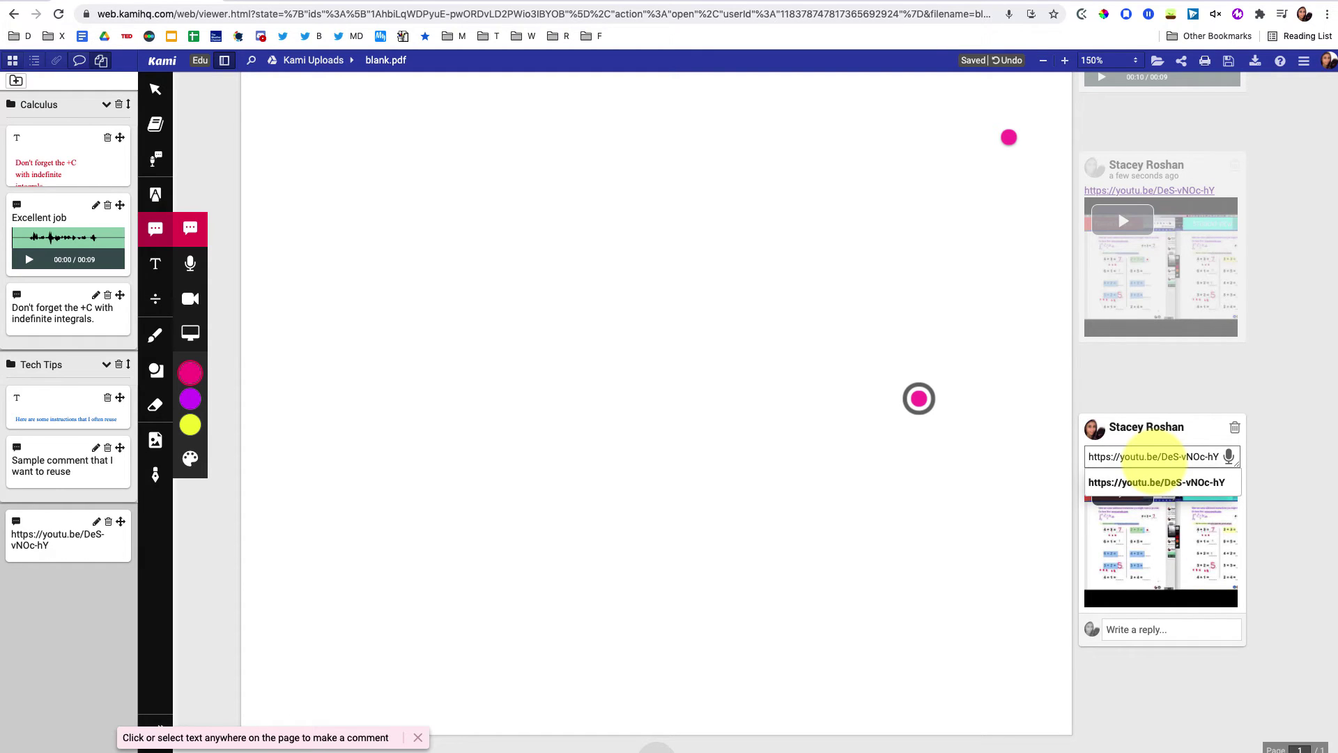
pyautogui.write('Here is more about how to fix this type of error:')
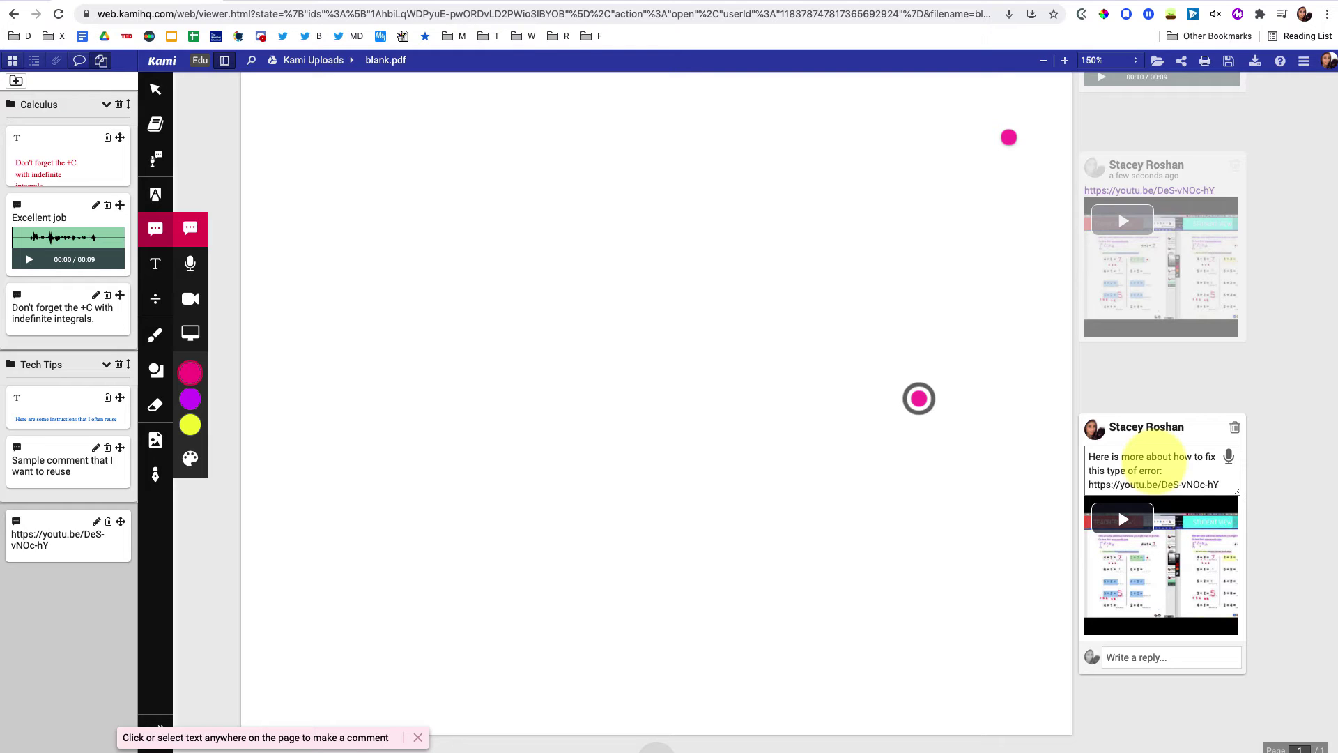
pyautogui.click(1269, 461)
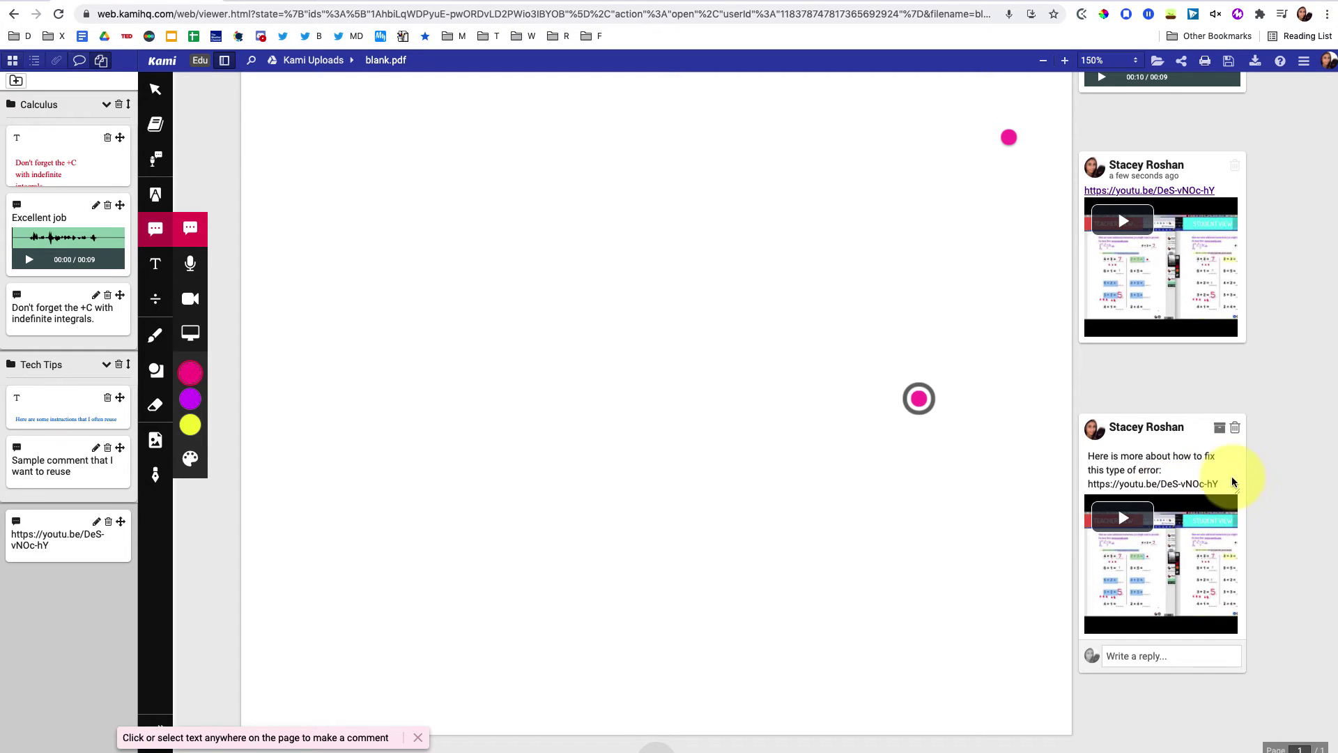
pyautogui.click(1218, 431)
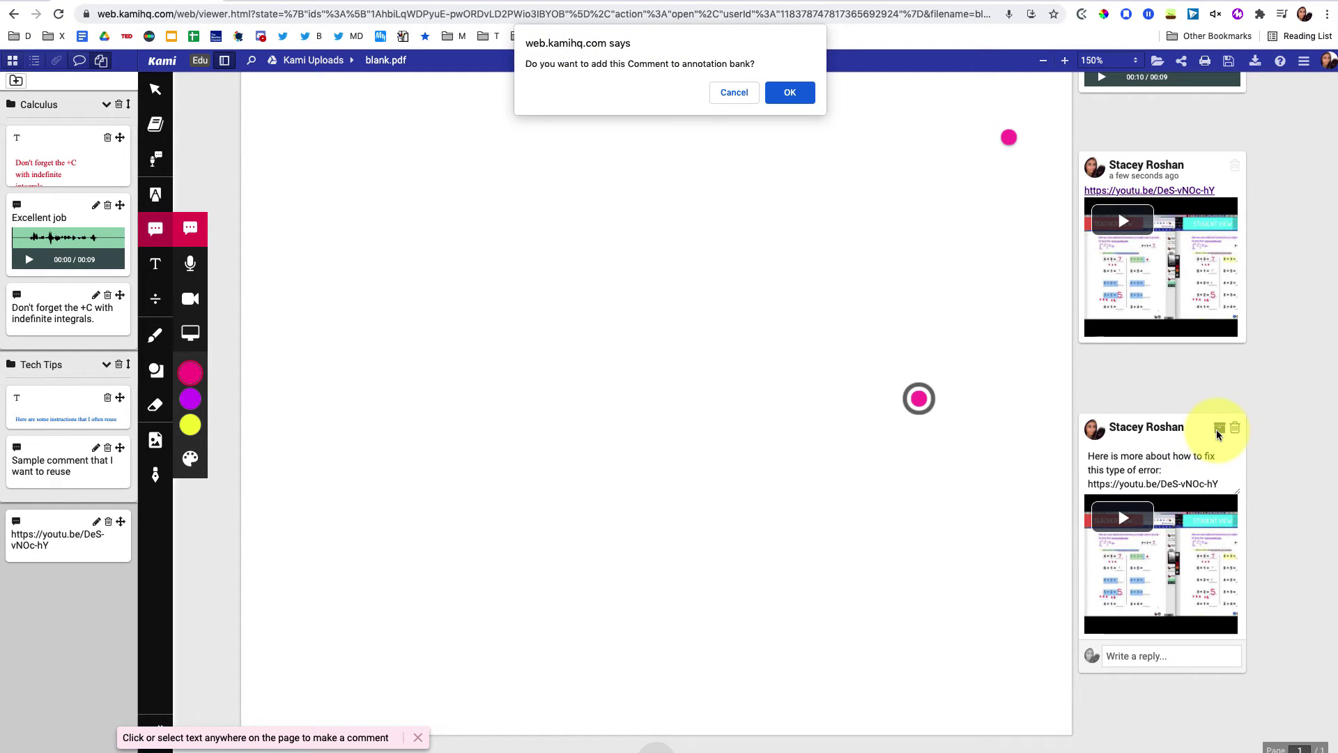
pyautogui.click(791, 93)
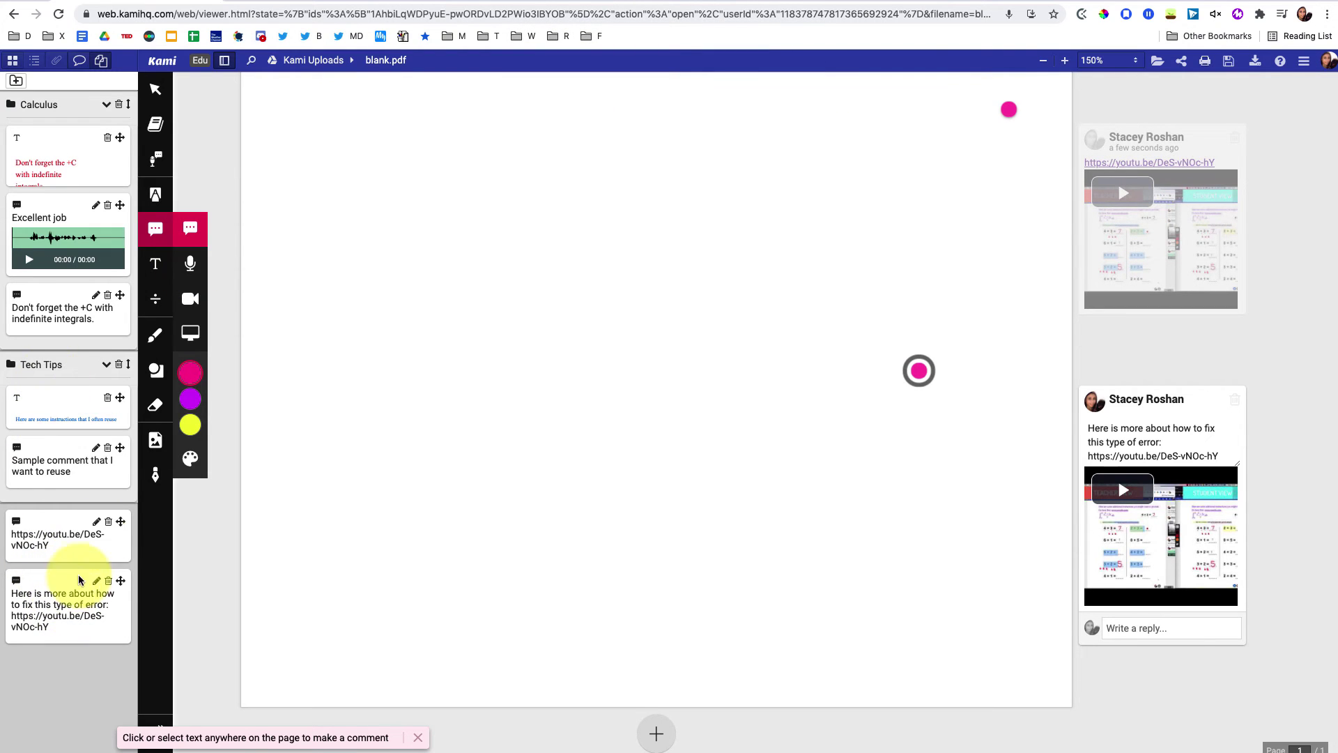
# Step: Delete the link-only bank entry and both video comments from the page
pyautogui.click(108, 523)
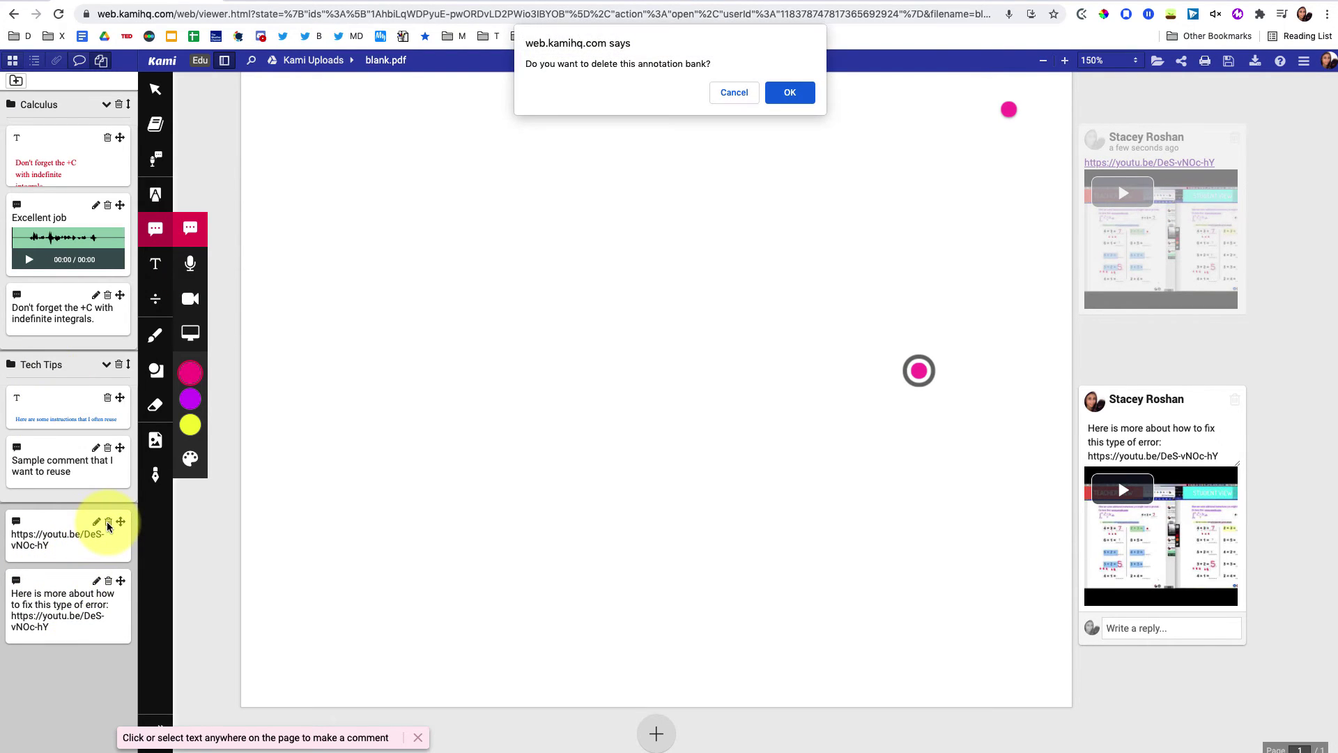
pyautogui.click(795, 93)
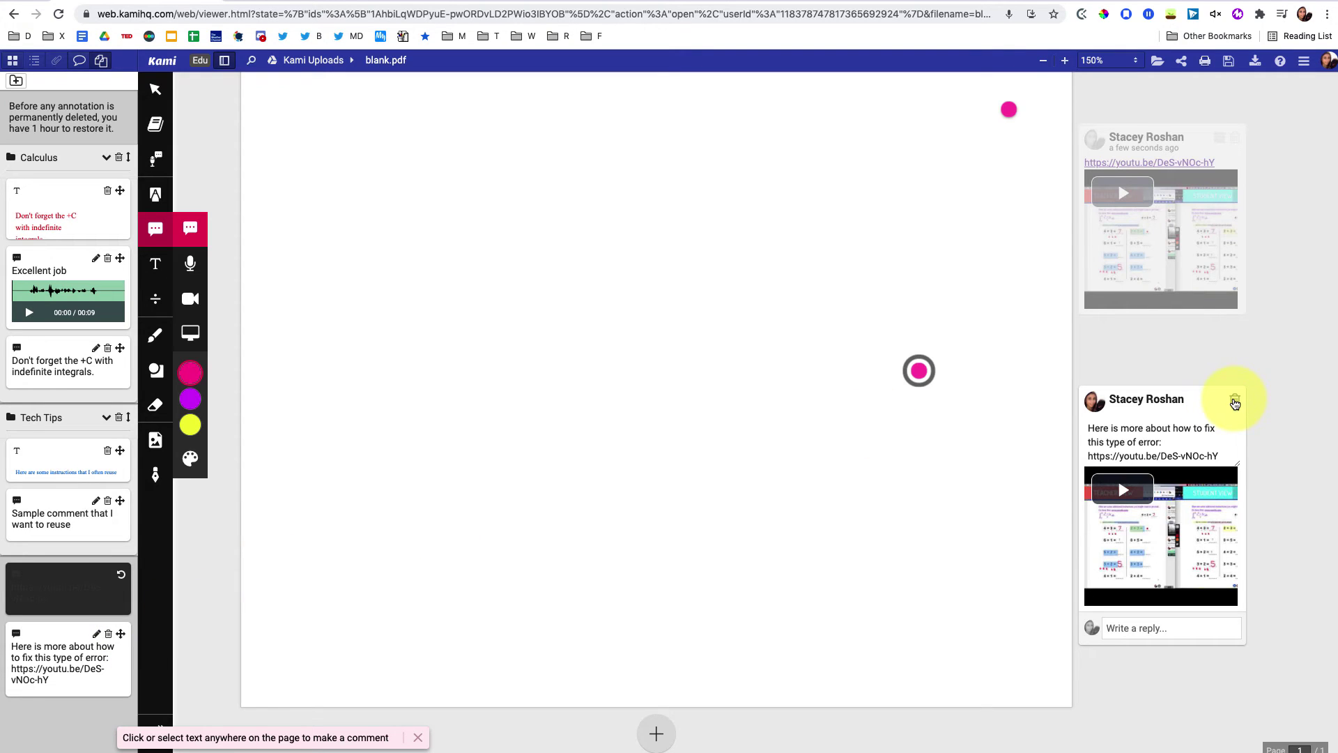
pyautogui.click(1235, 403)
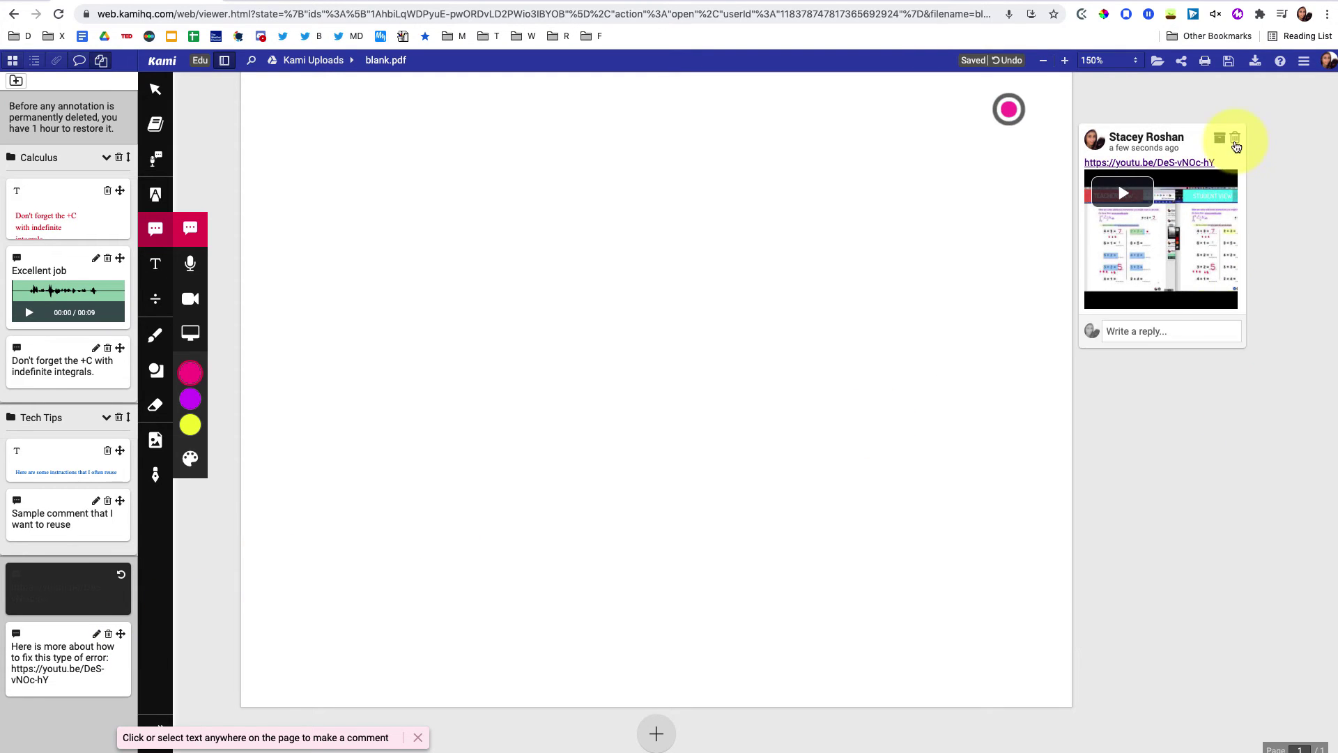
pyautogui.click(1235, 142)
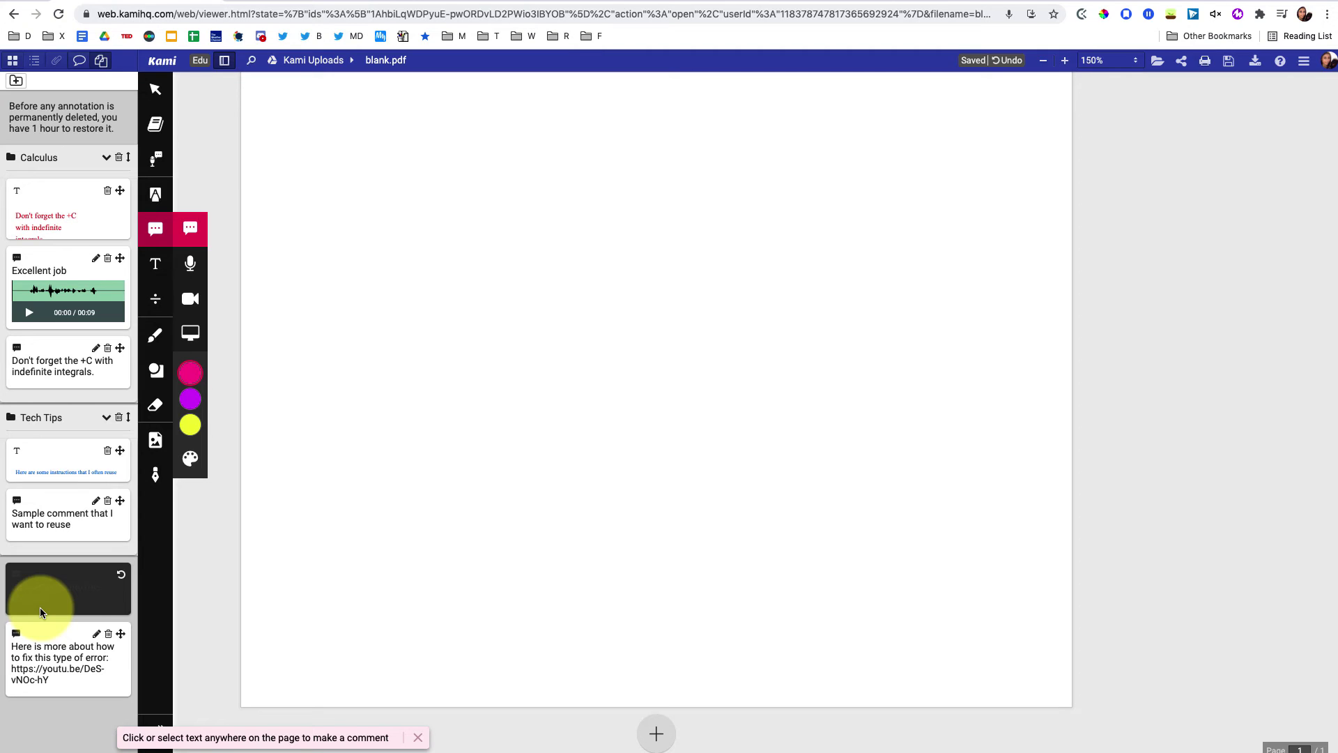
# Step: Move the explained video comment card to the top of Tech Tips and place it on the page
pyautogui.click(95, 635)
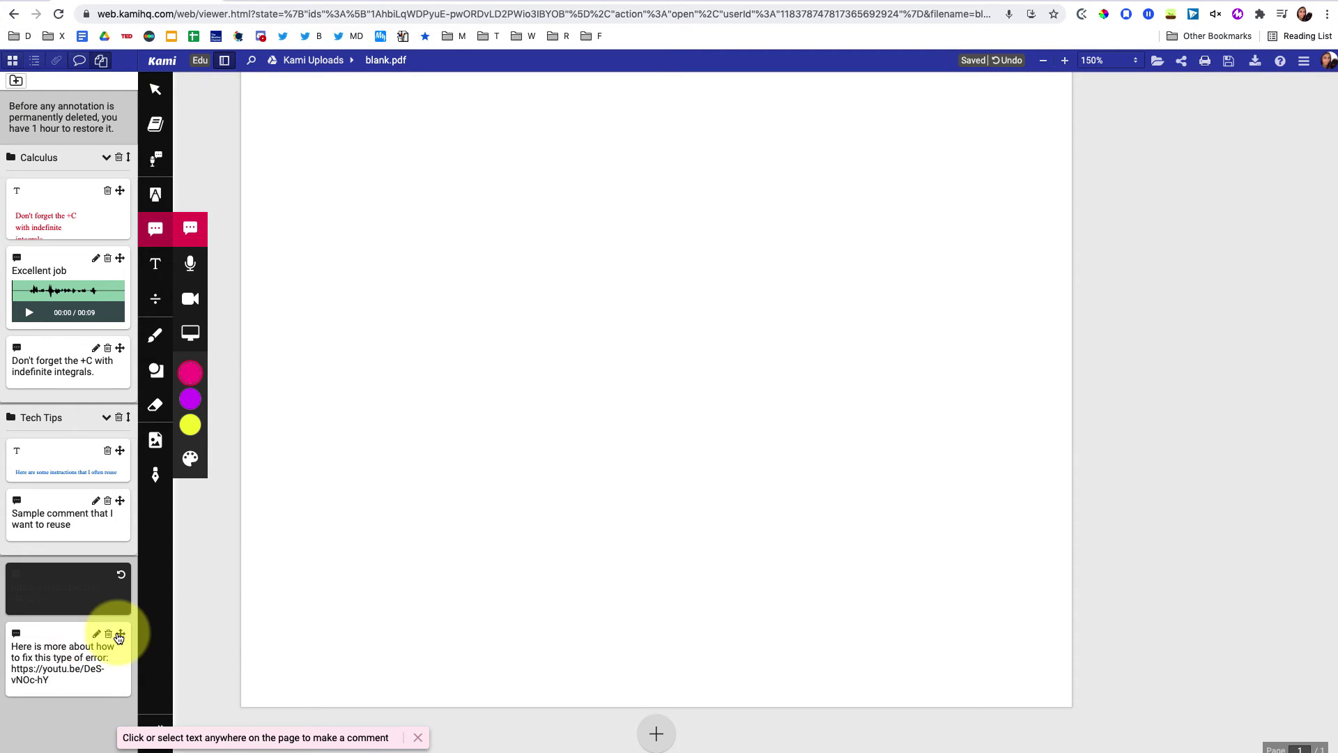
pyautogui.moveTo(118, 632)
pyautogui.mouseDown()
pyautogui.moveTo(160, 459)
pyautogui.moveTo(108, 527)
pyautogui.mouseUp()
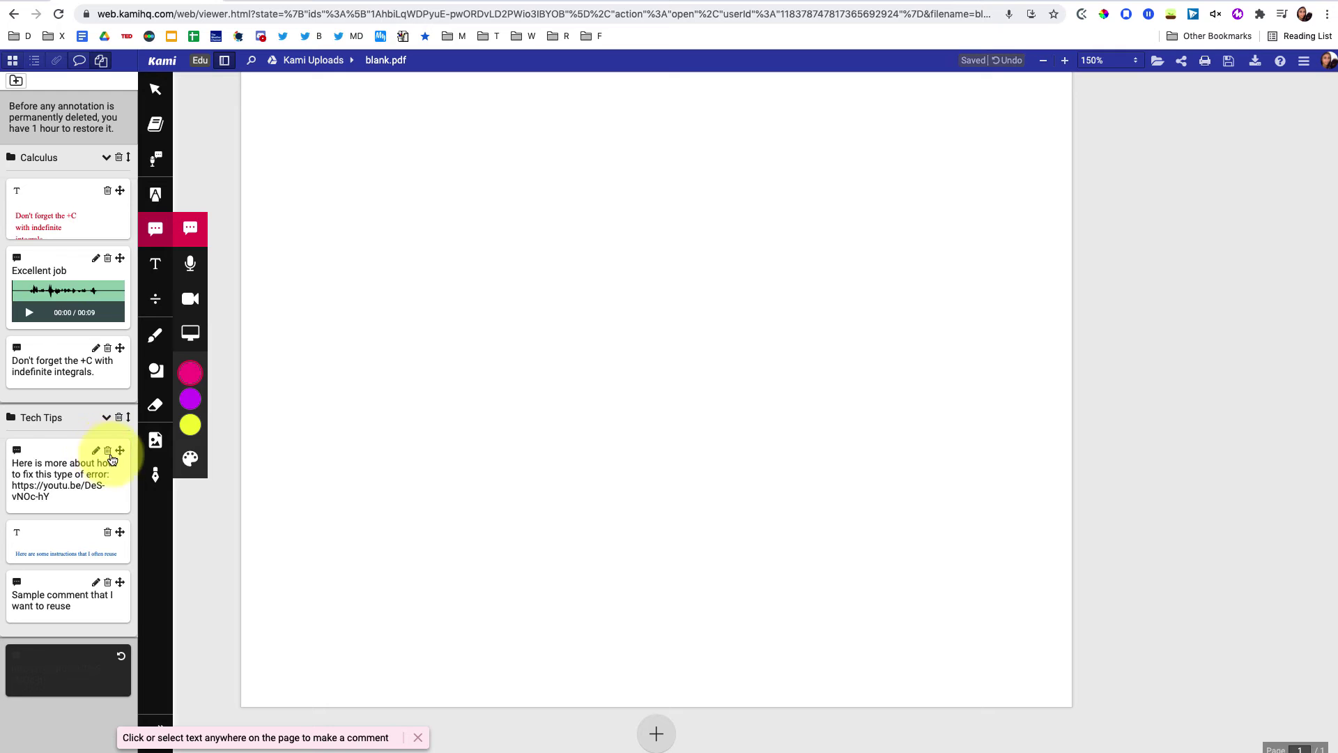
pyautogui.moveTo(118, 456); pyautogui.dragTo(726, 385)
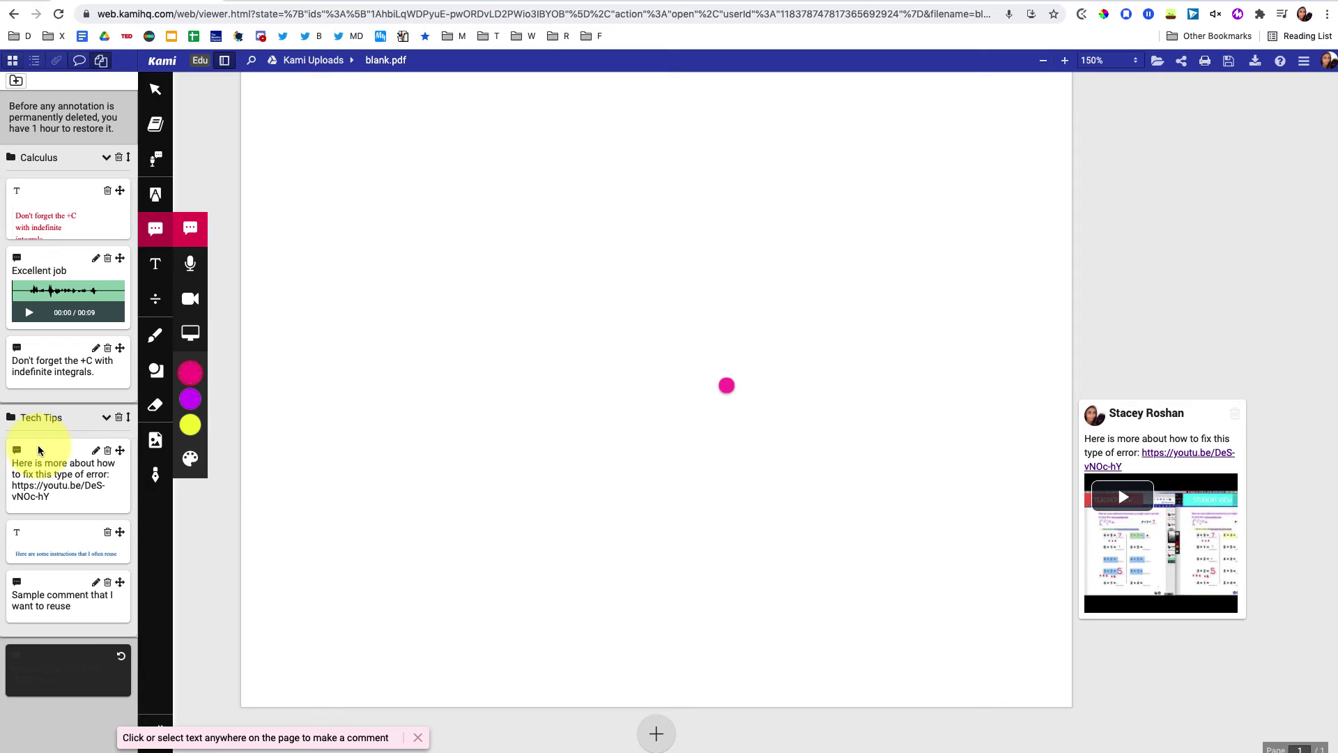
# Step: Scroll back up to the top of the Kami page
pyautogui.scroll(5, 532, 512)
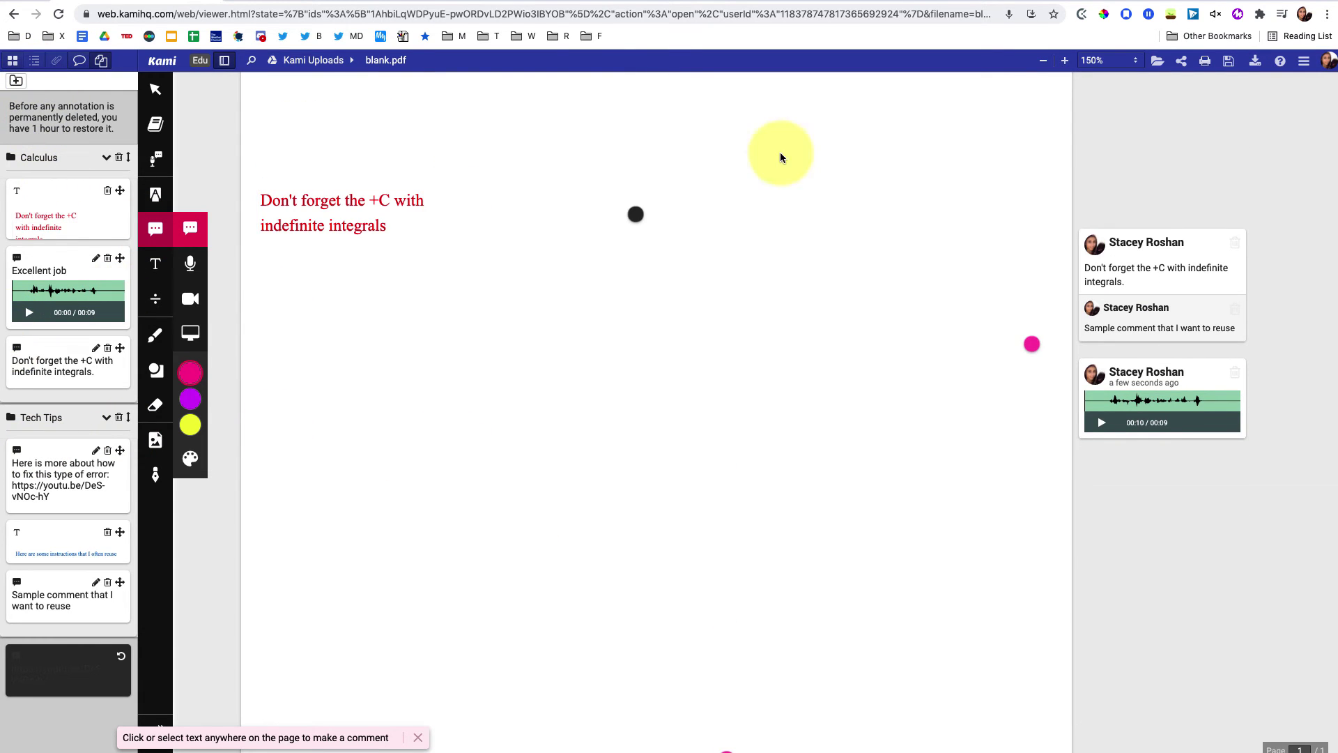
pyautogui.scroll(3, 958, 216)
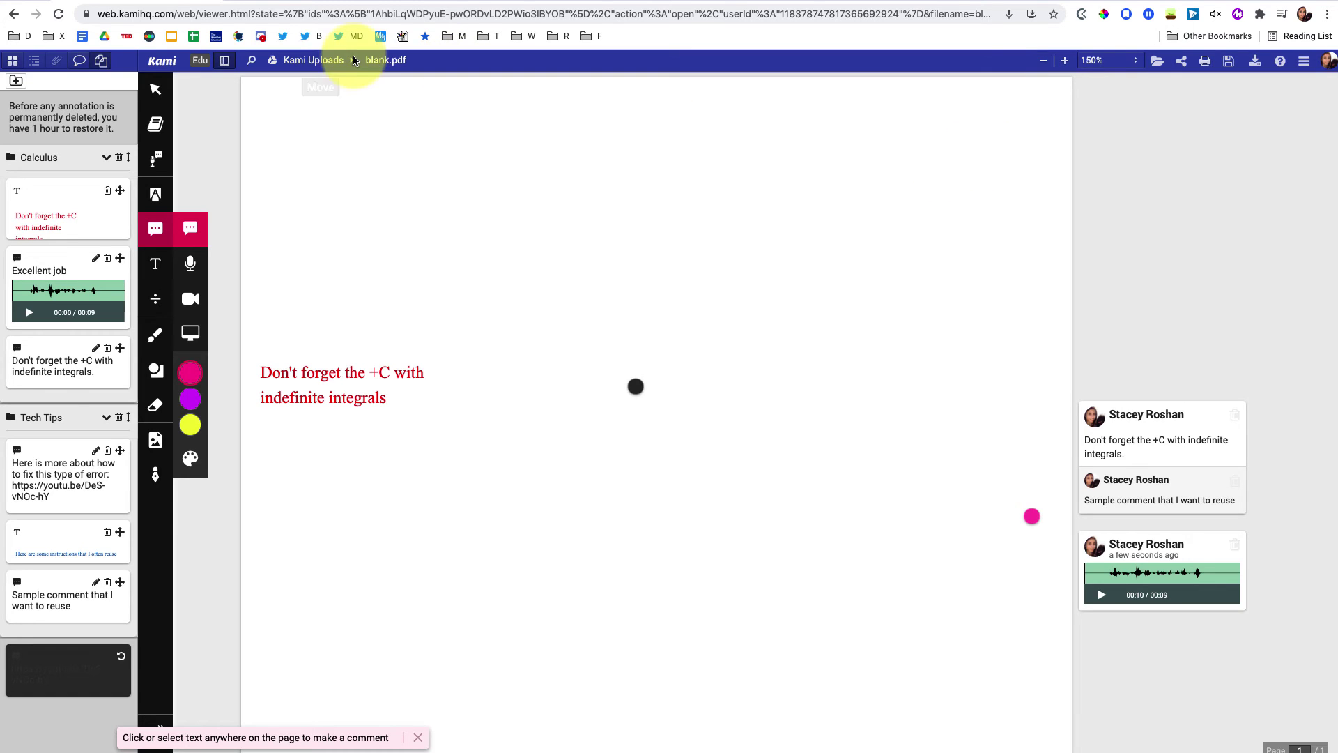
# Step: Add a top-left text box reading 'Grading rubric:' with Presentation, Clarity and Accuracy lines
pyautogui.click(155, 263)
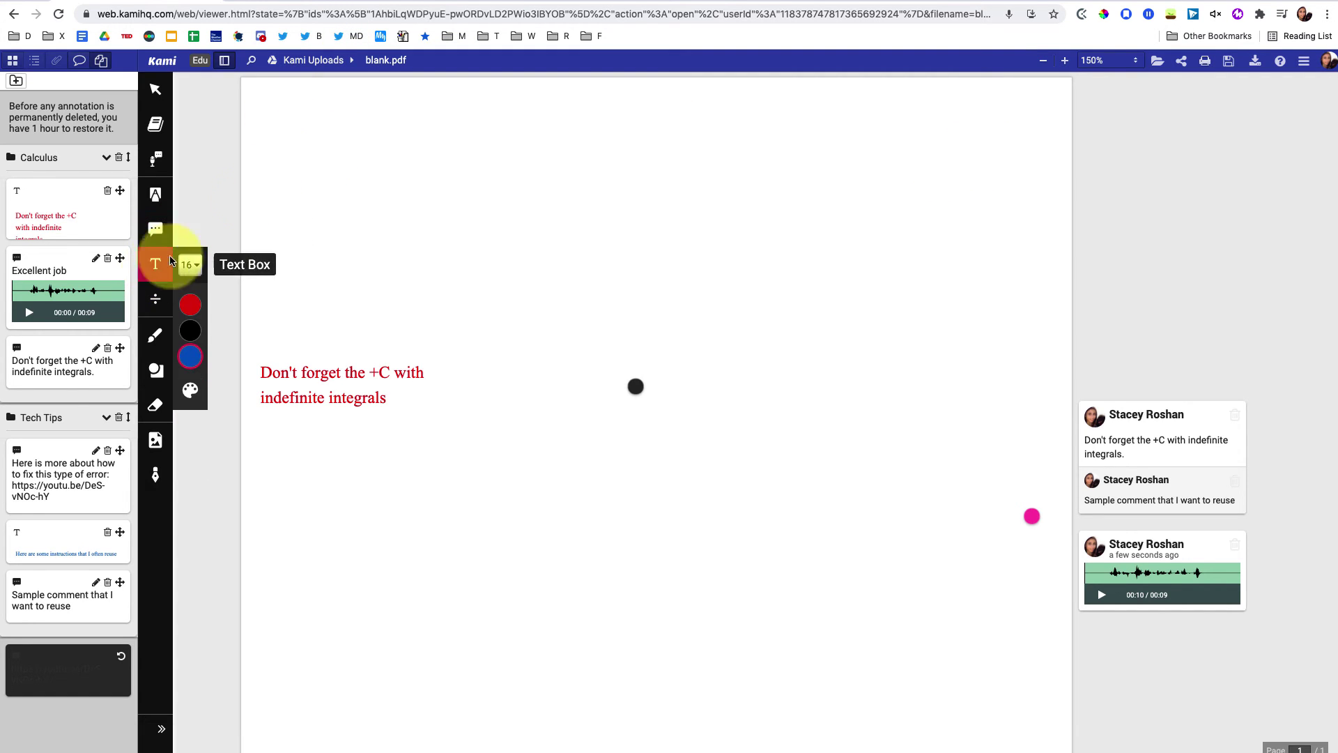
pyautogui.click(291, 97)
pyautogui.write('Grading rubric:')
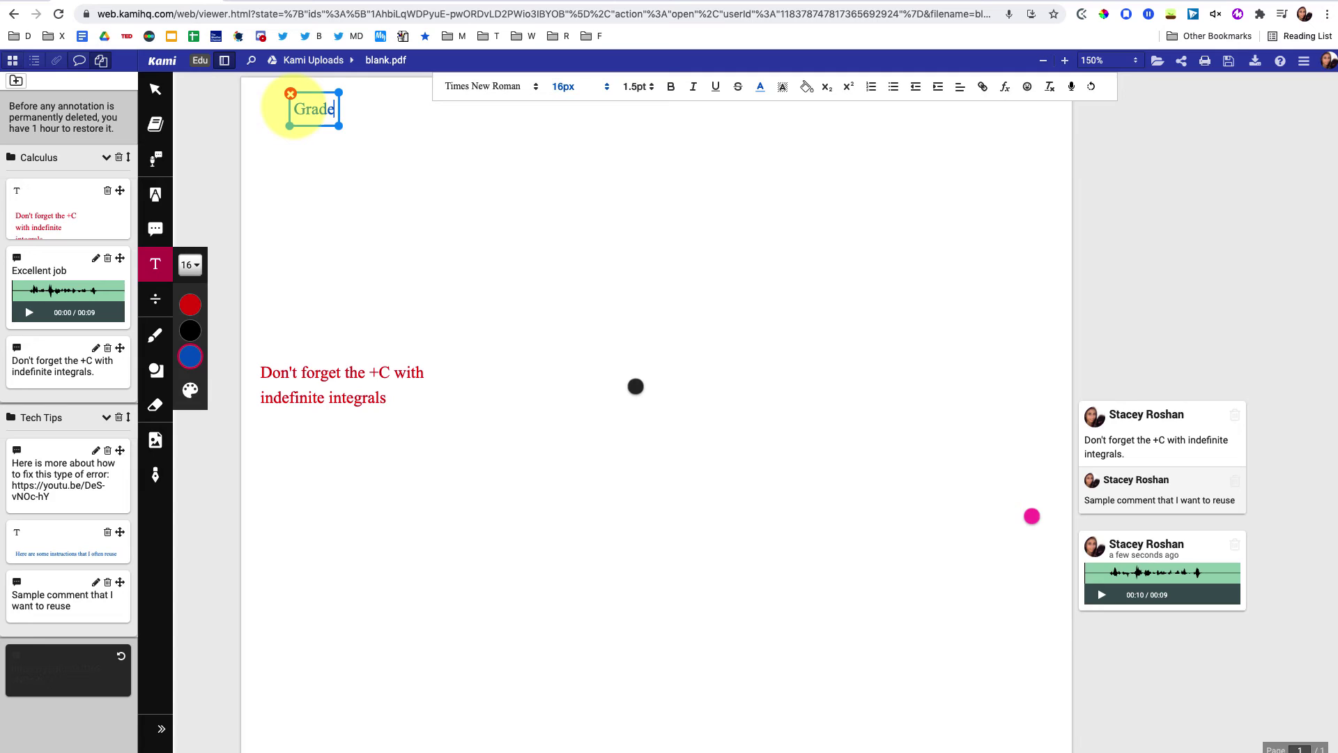
pyautogui.press('Return')
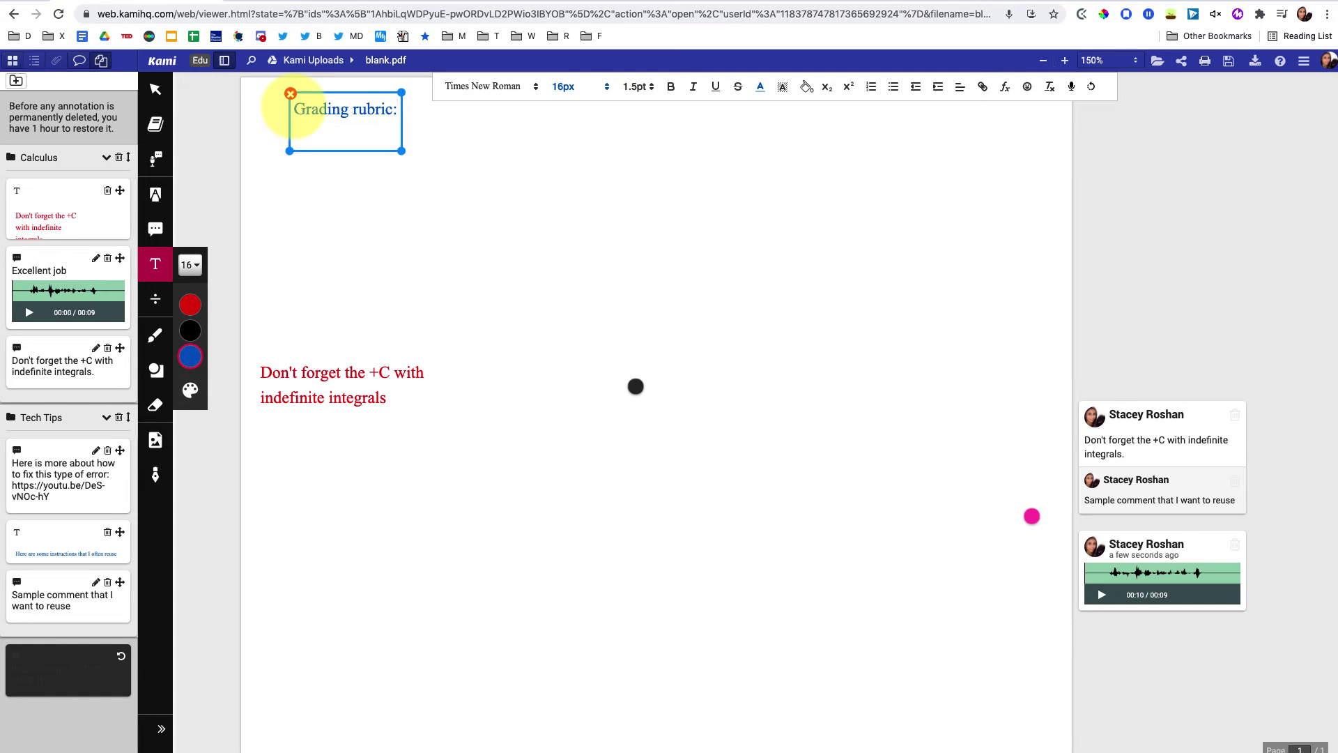
pyautogui.write('Presentation —')
pyautogui.press('Return')
pyautogui.write('Clarity —')
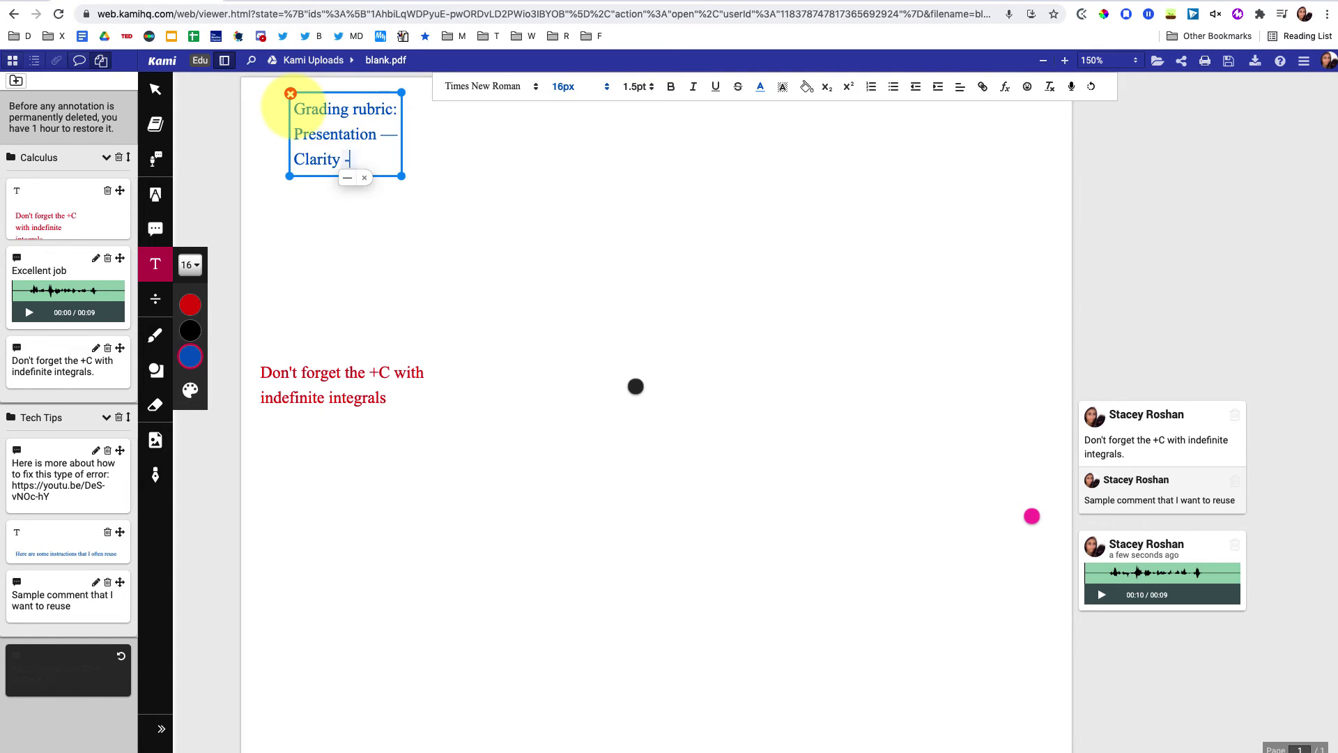
pyautogui.press('Return')
pyautogui.write('Accuracy —')
# Step: Save the finished rubric text box to the annotation bank and discard a stray empty box
pyautogui.click(502, 176)
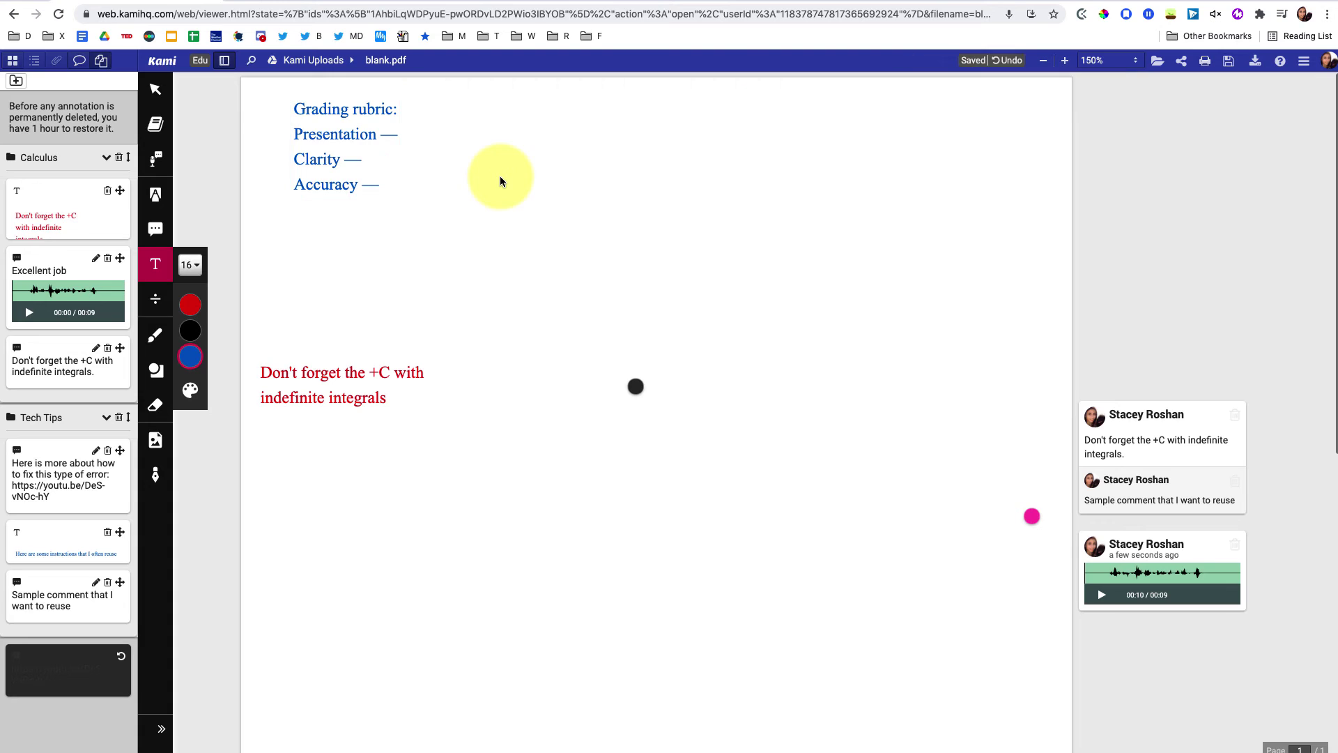
pyautogui.click(383, 133)
pyautogui.click(384, 134)
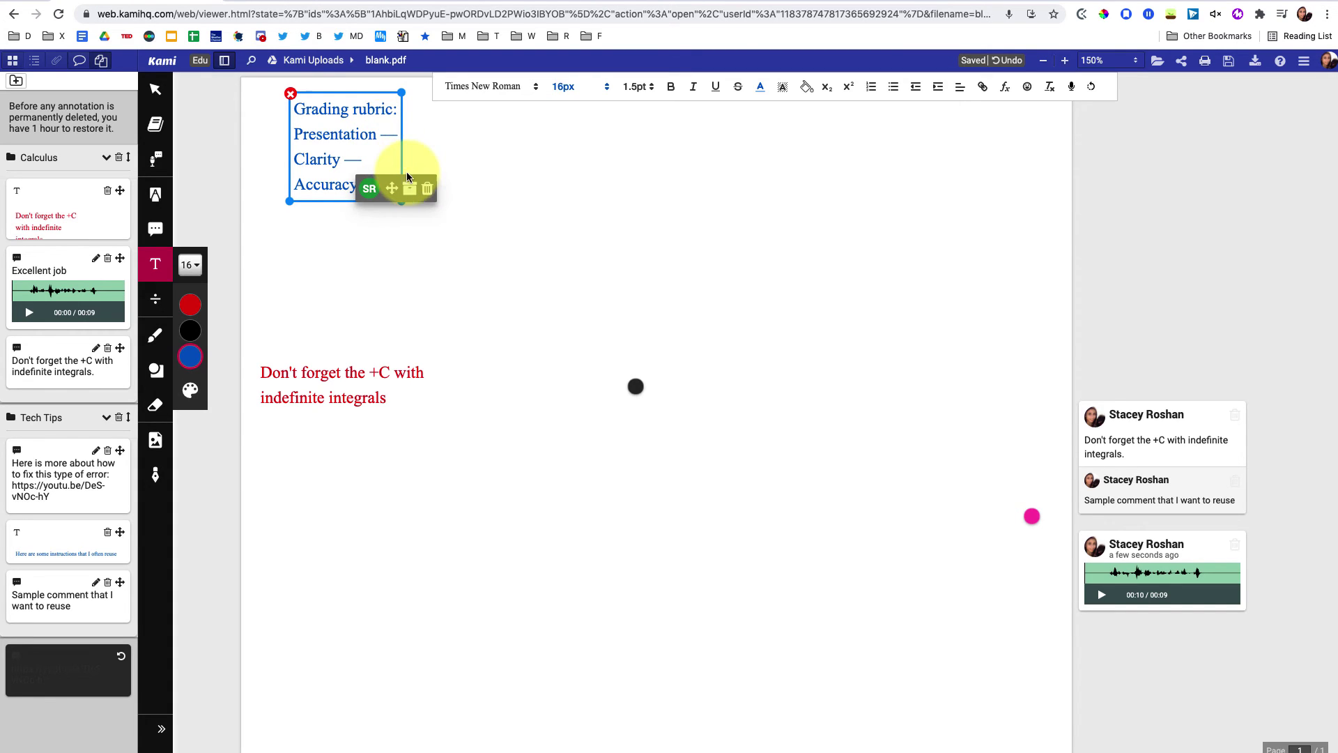
pyautogui.press('Escape')
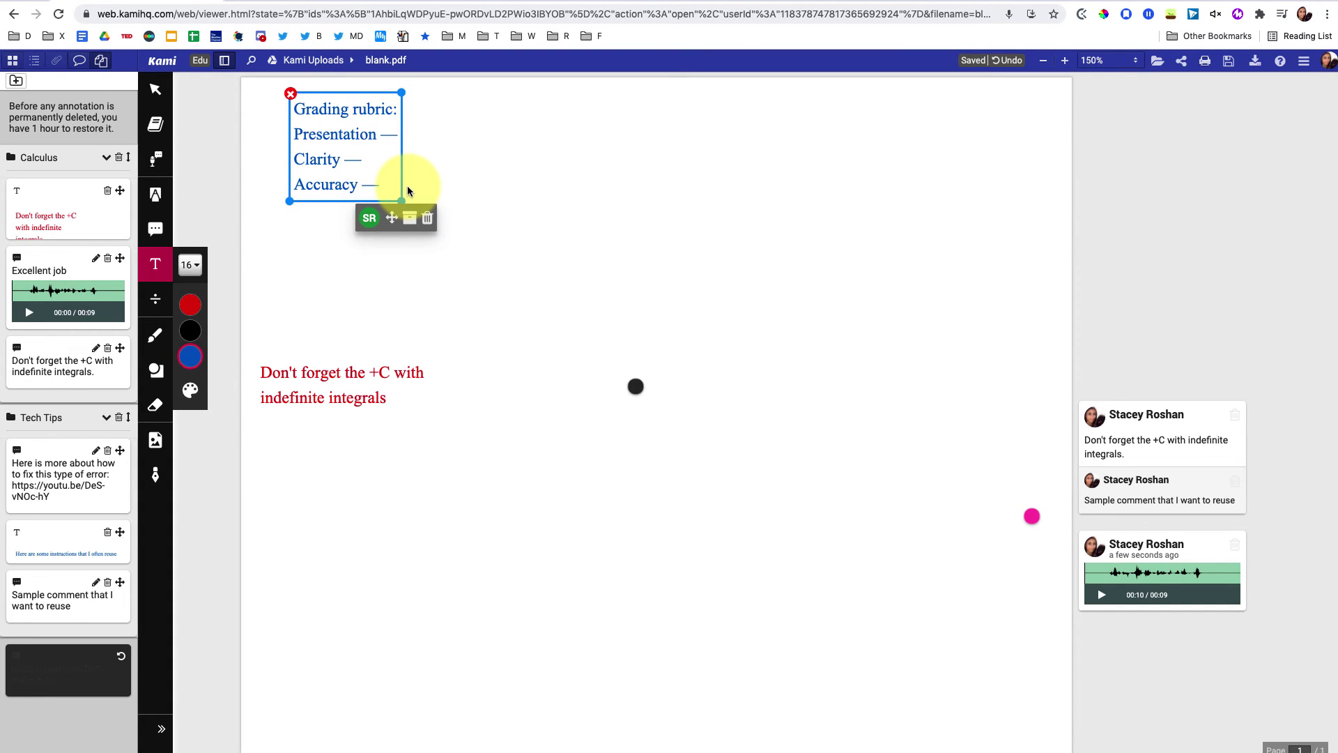
pyautogui.click(487, 202)
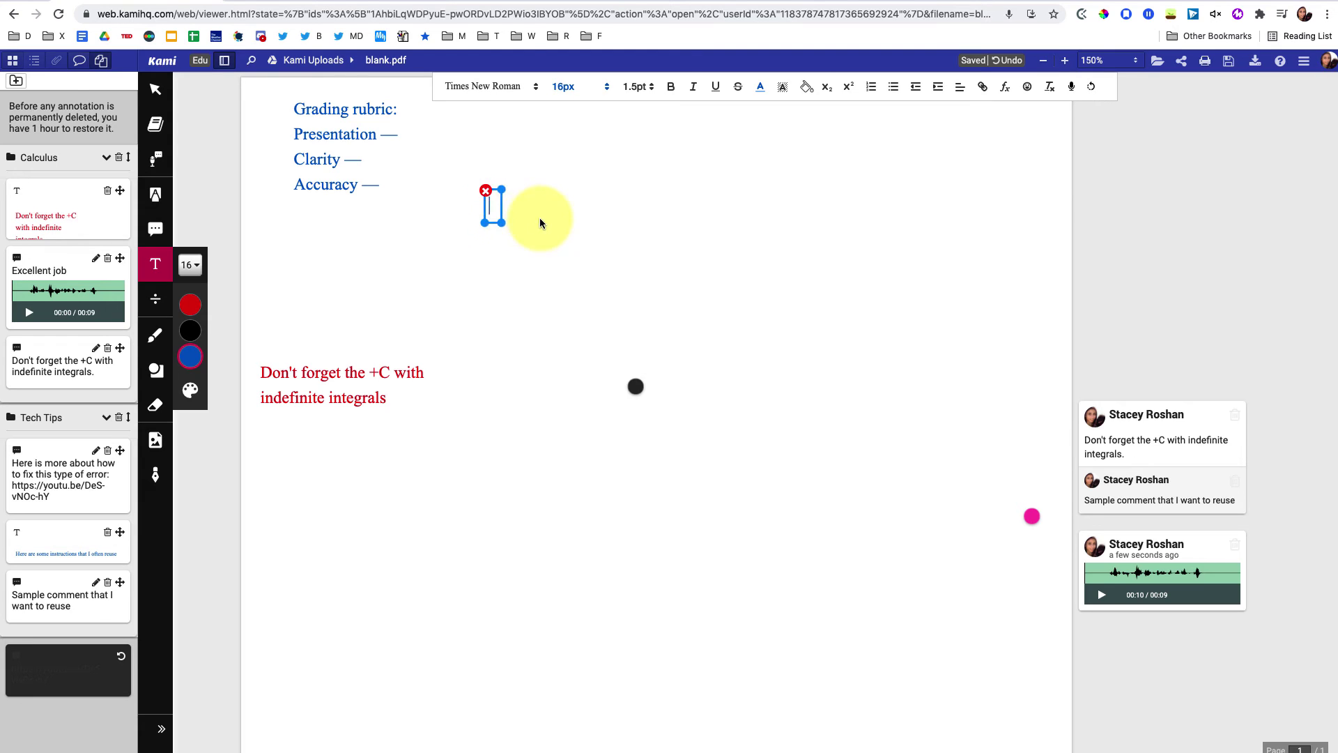
pyautogui.click(488, 192)
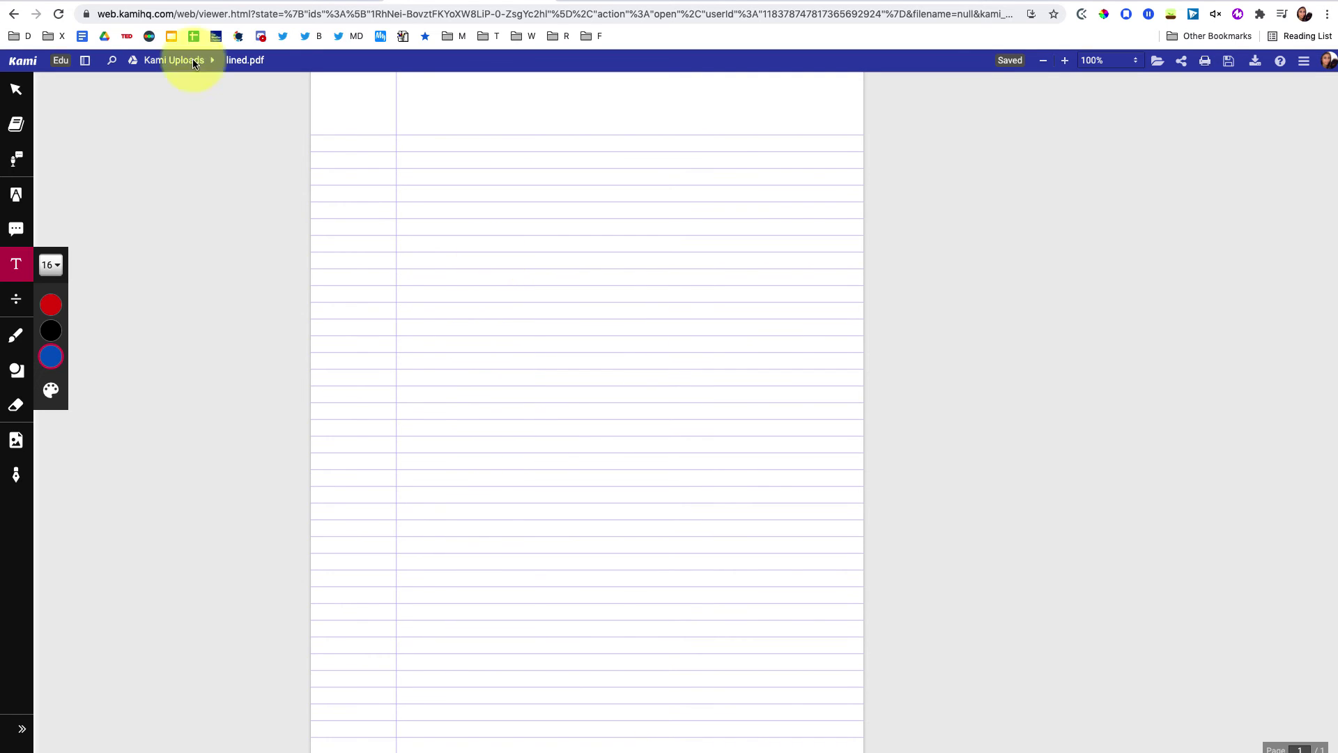
# Step: Show the Annotation Bank sidebar and restore the deleted link-only entry
pyautogui.click(85, 61)
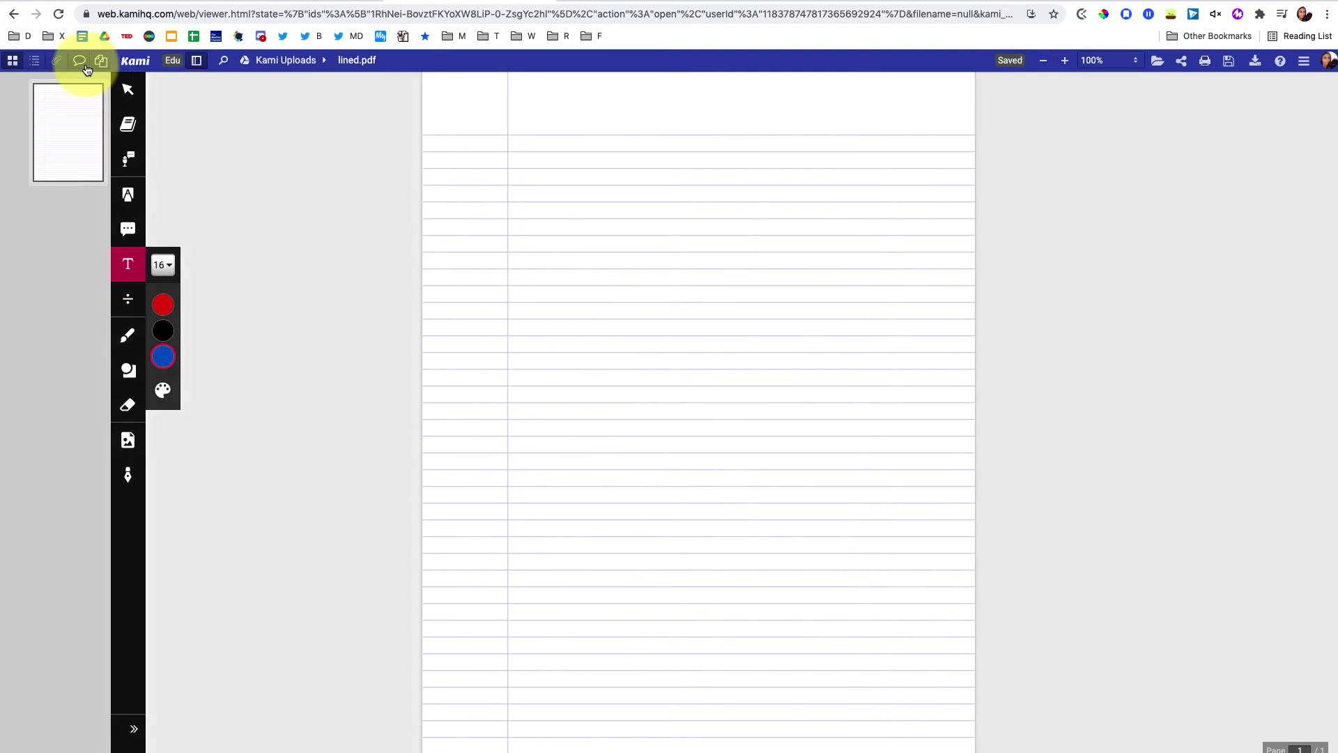
pyautogui.click(101, 62)
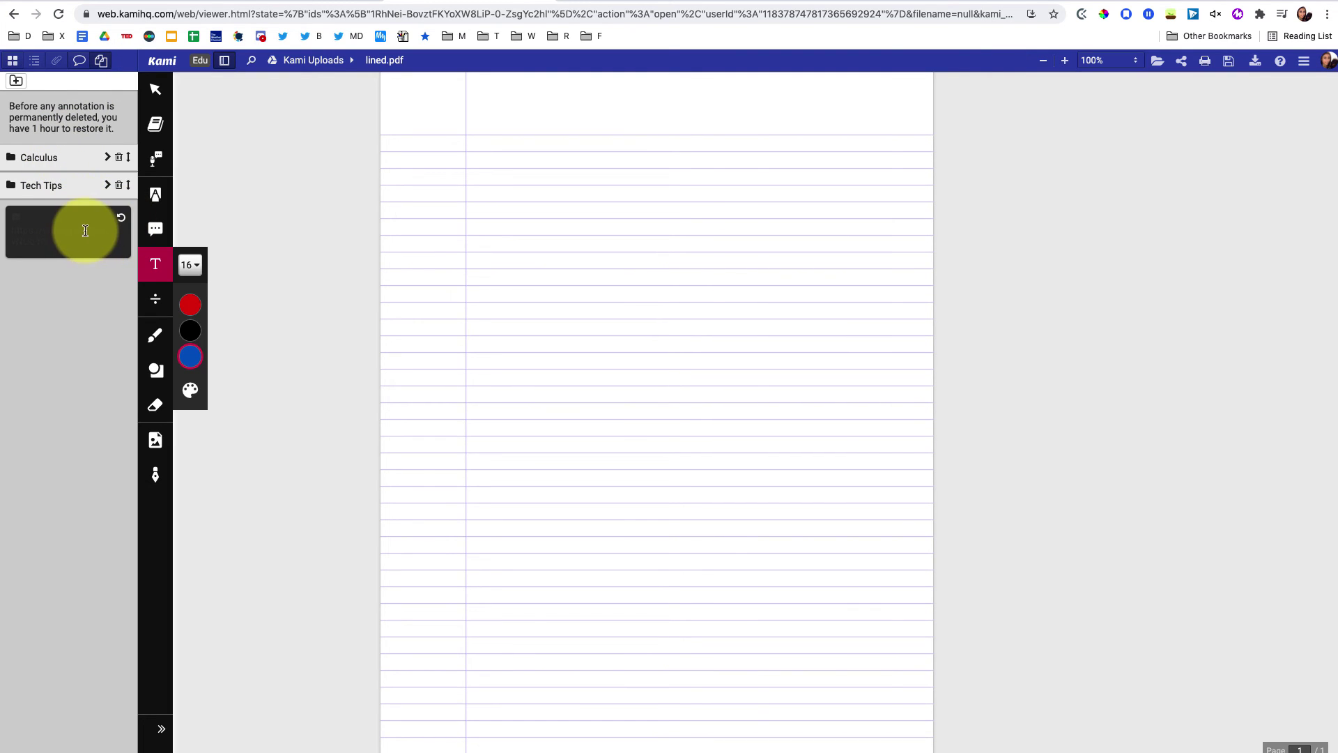
pyautogui.click(119, 218)
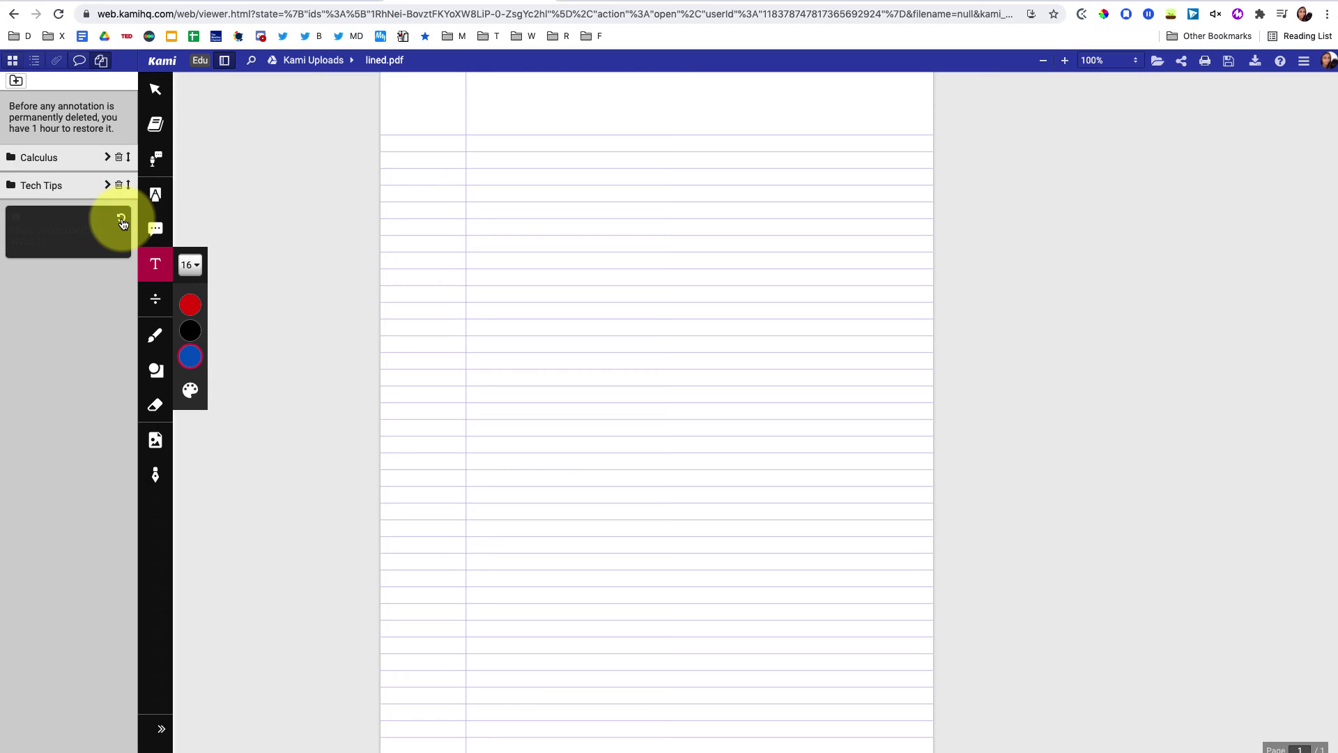
pyautogui.click(122, 220)
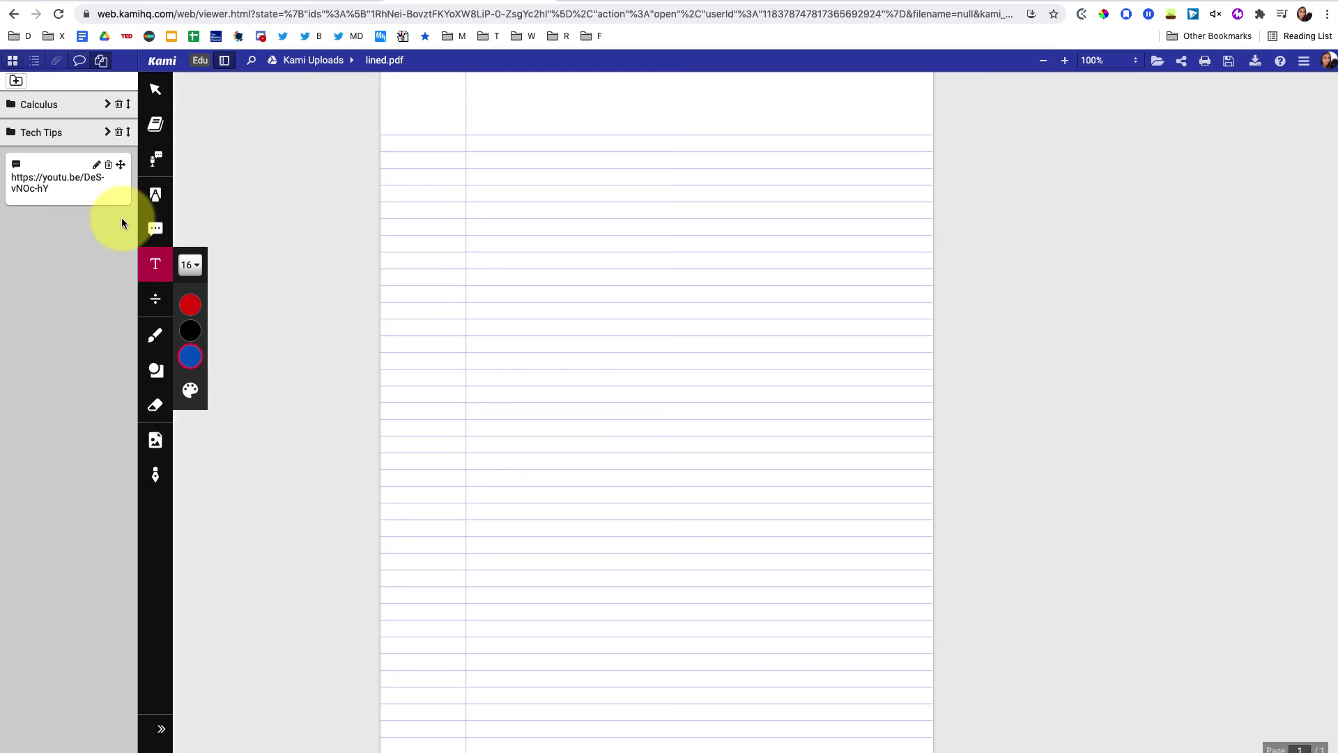
# Step: Delete the link-only bank entry again and look inside the Tech Tips folder
pyautogui.click(108, 165)
pyautogui.click(789, 92)
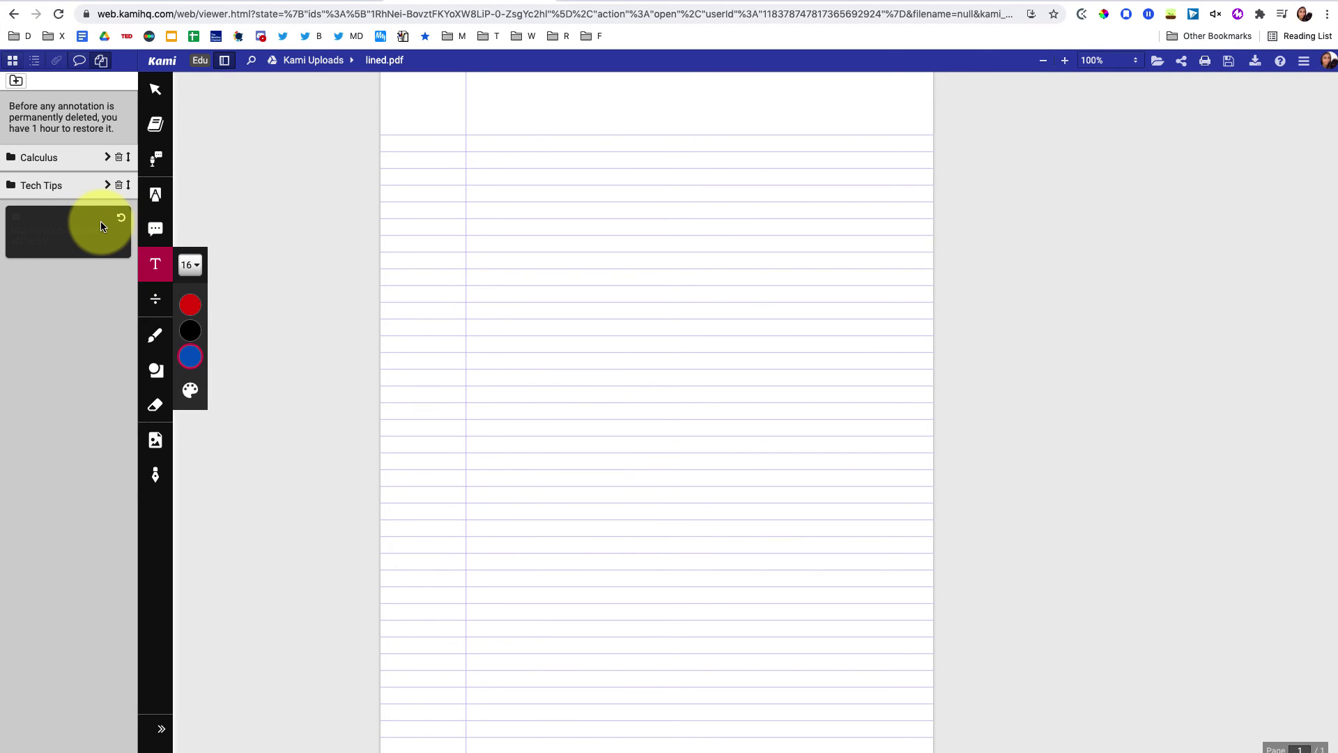
pyautogui.click(106, 185)
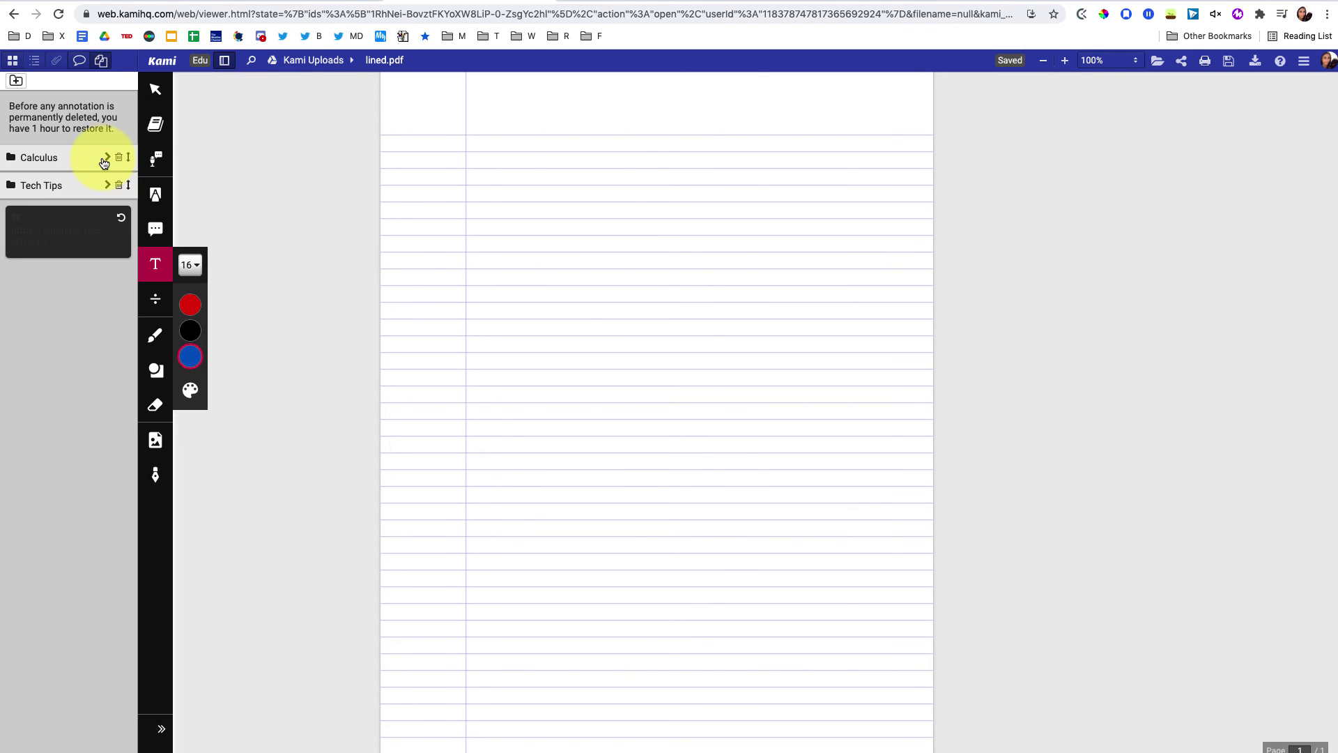
# Step: Place the Grading rubric from the Calculus folder onto the lined page and enter scores 6, 10, 2
pyautogui.click(106, 157)
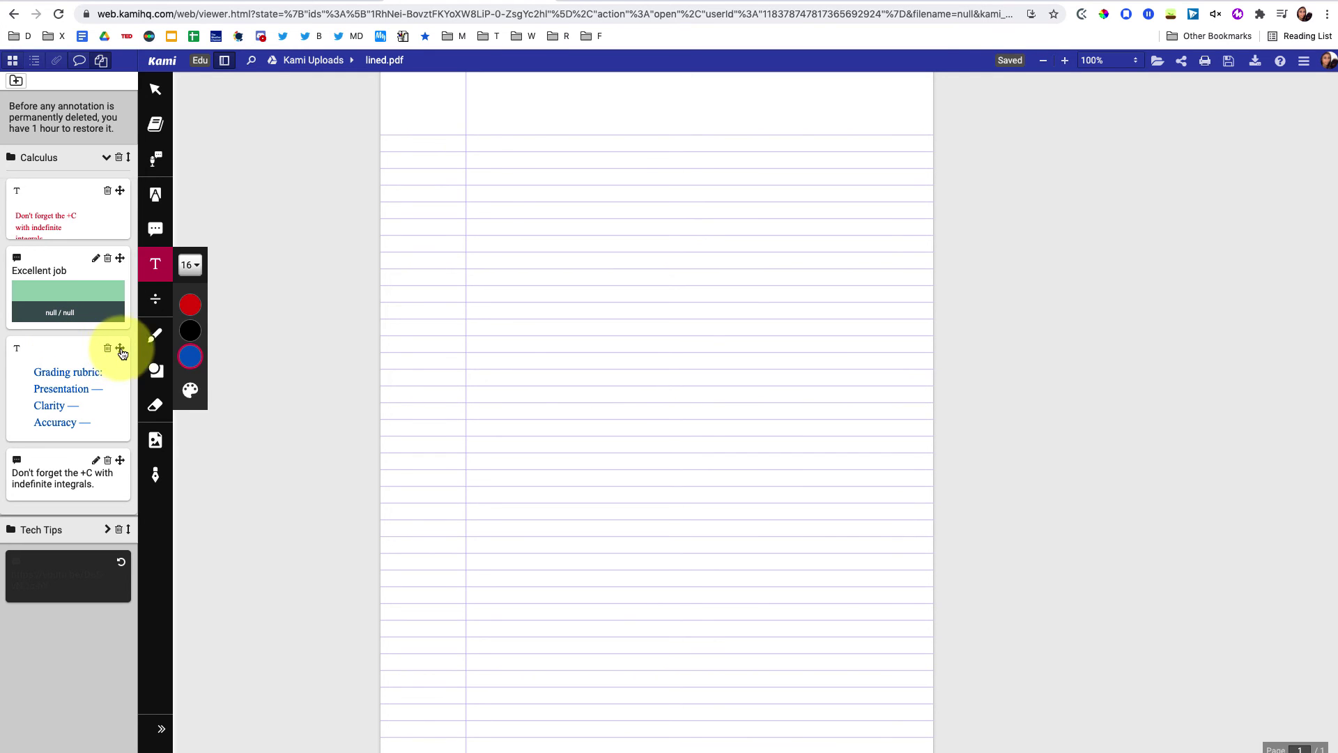
pyautogui.moveTo(115, 350)
pyautogui.mouseDown()
pyautogui.moveTo(566, 142)
pyautogui.moveTo(568, 120)
pyautogui.mouseUp()
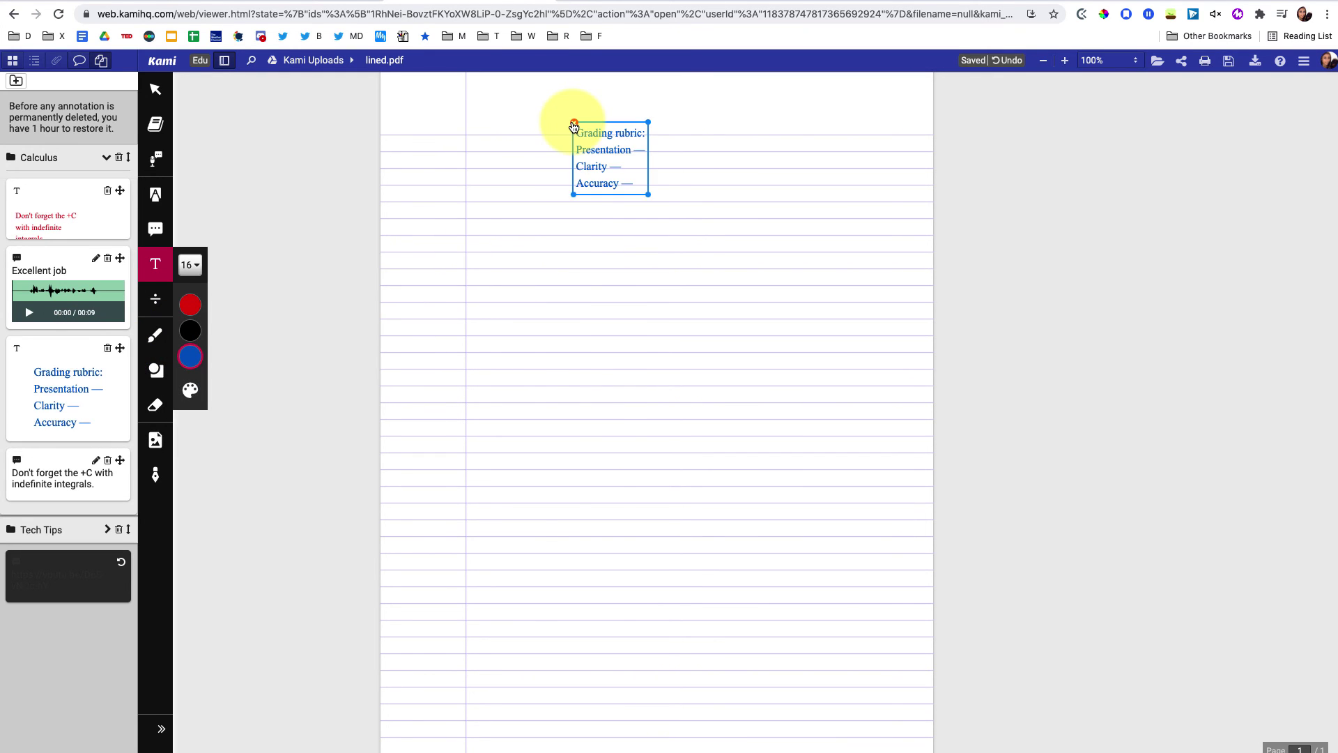
pyautogui.click(640, 162)
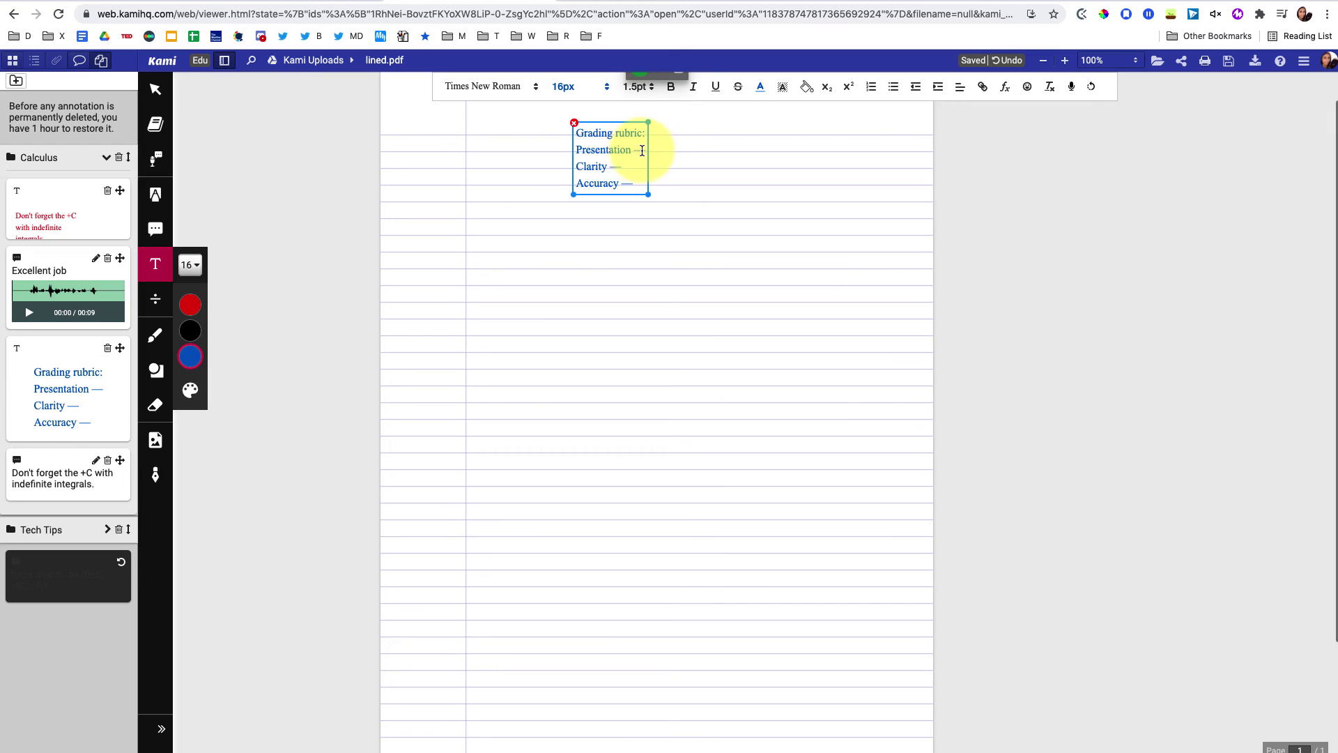
pyautogui.write(' 6')
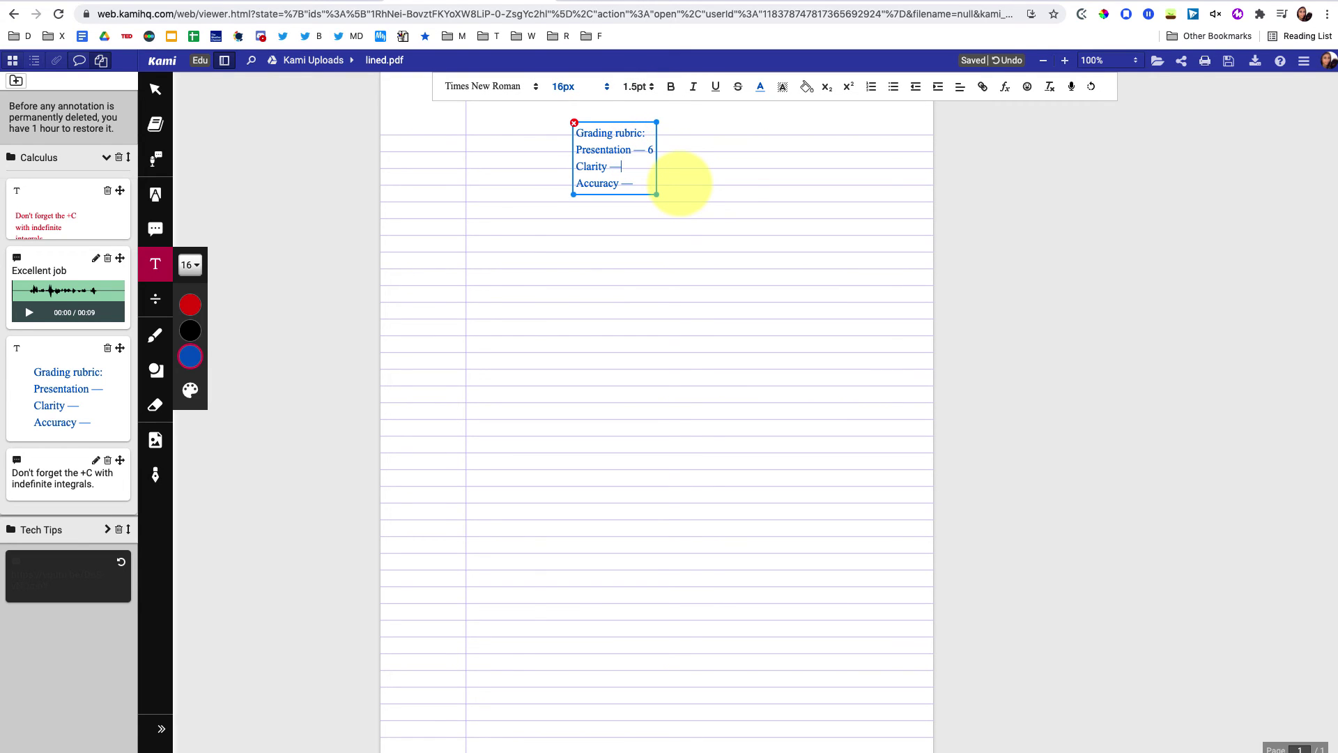
pyautogui.write('10')
pyautogui.write('2')
# Step: Move the rubric box to the page's top-right corner
pyautogui.click(770, 177)
pyautogui.moveTo(632, 150); pyautogui.dragTo(559, 102)
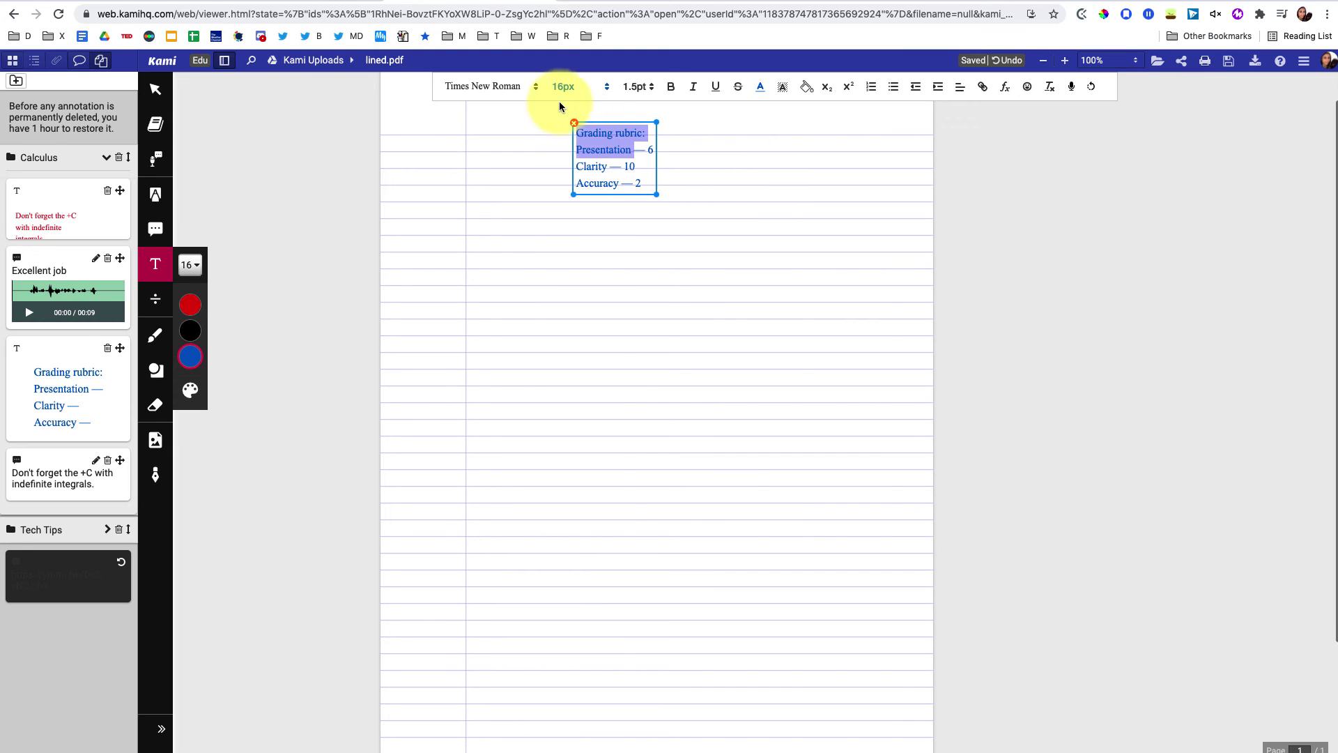
pyautogui.click(709, 160)
pyautogui.click(637, 126)
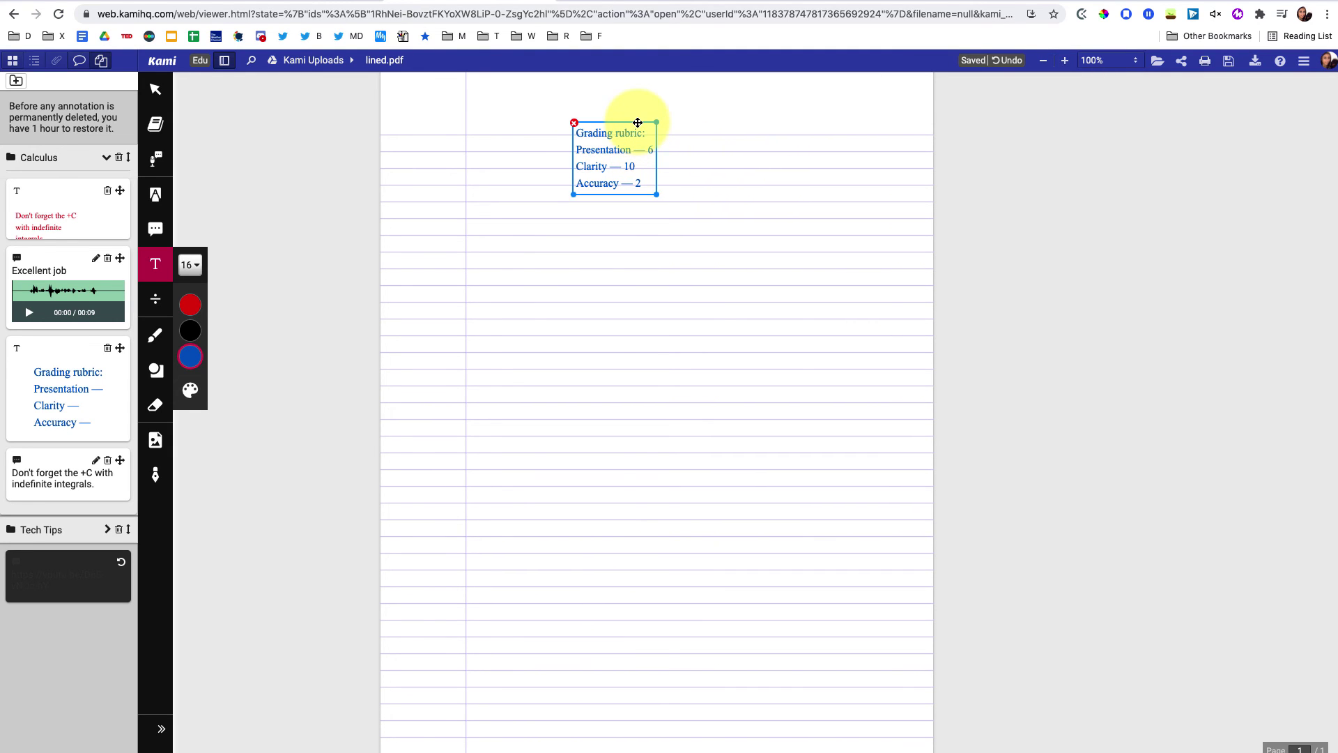
pyautogui.moveTo(638, 123); pyautogui.dragTo(882, 83)
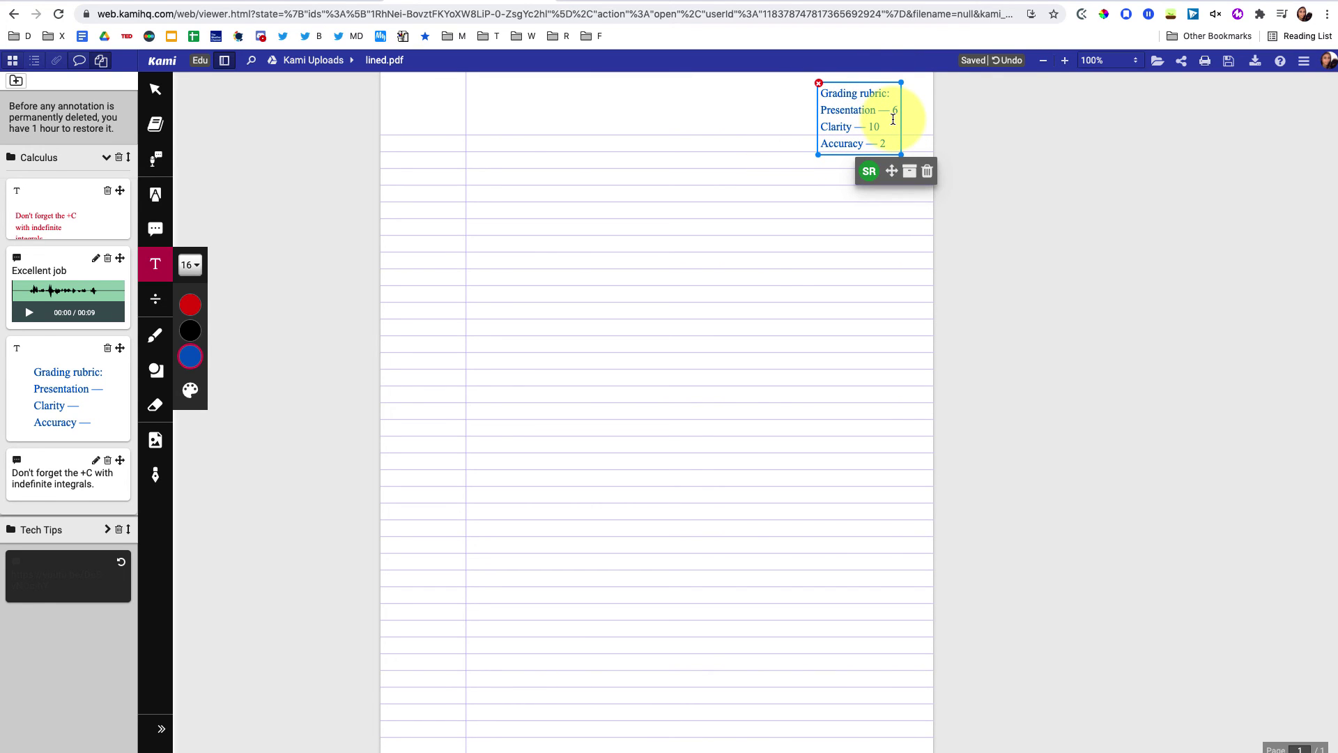
pyautogui.press('Escape')
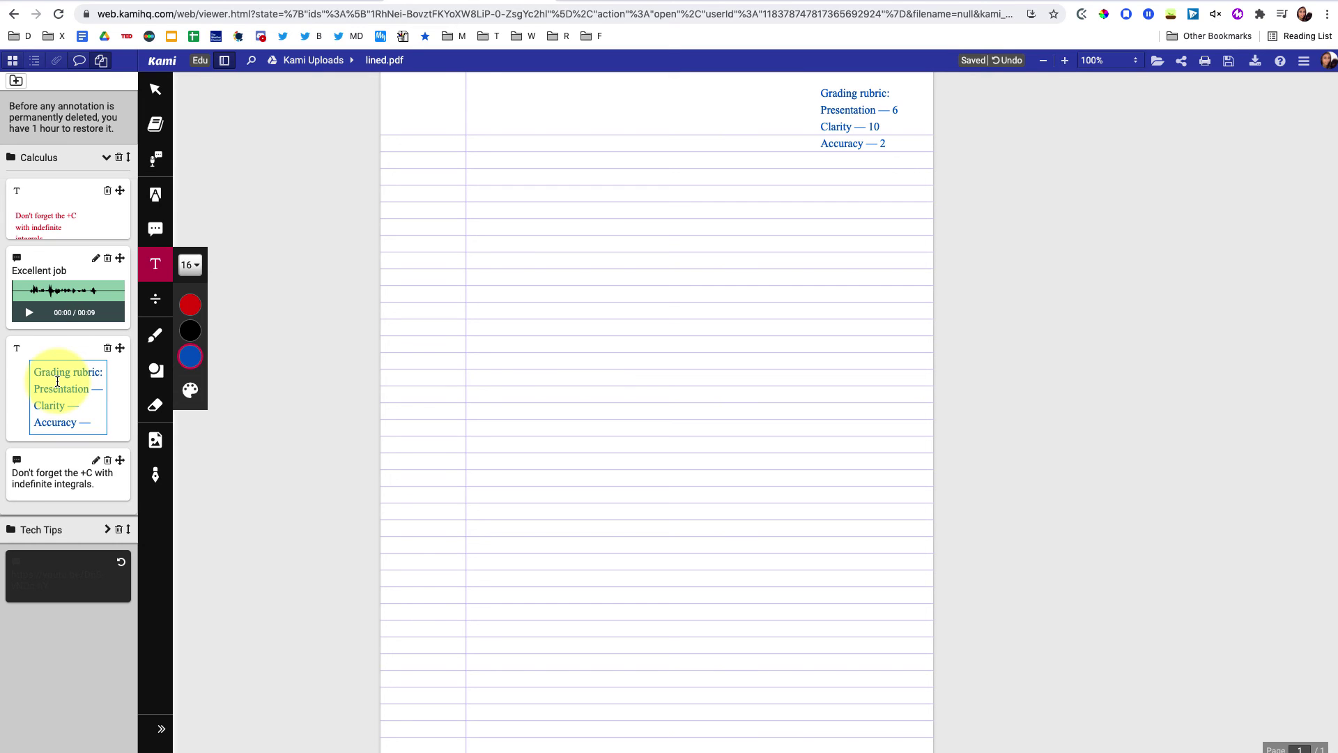
# Step: Handwrite x²+5x in red on the page with the Drawing tool
pyautogui.click(154, 343)
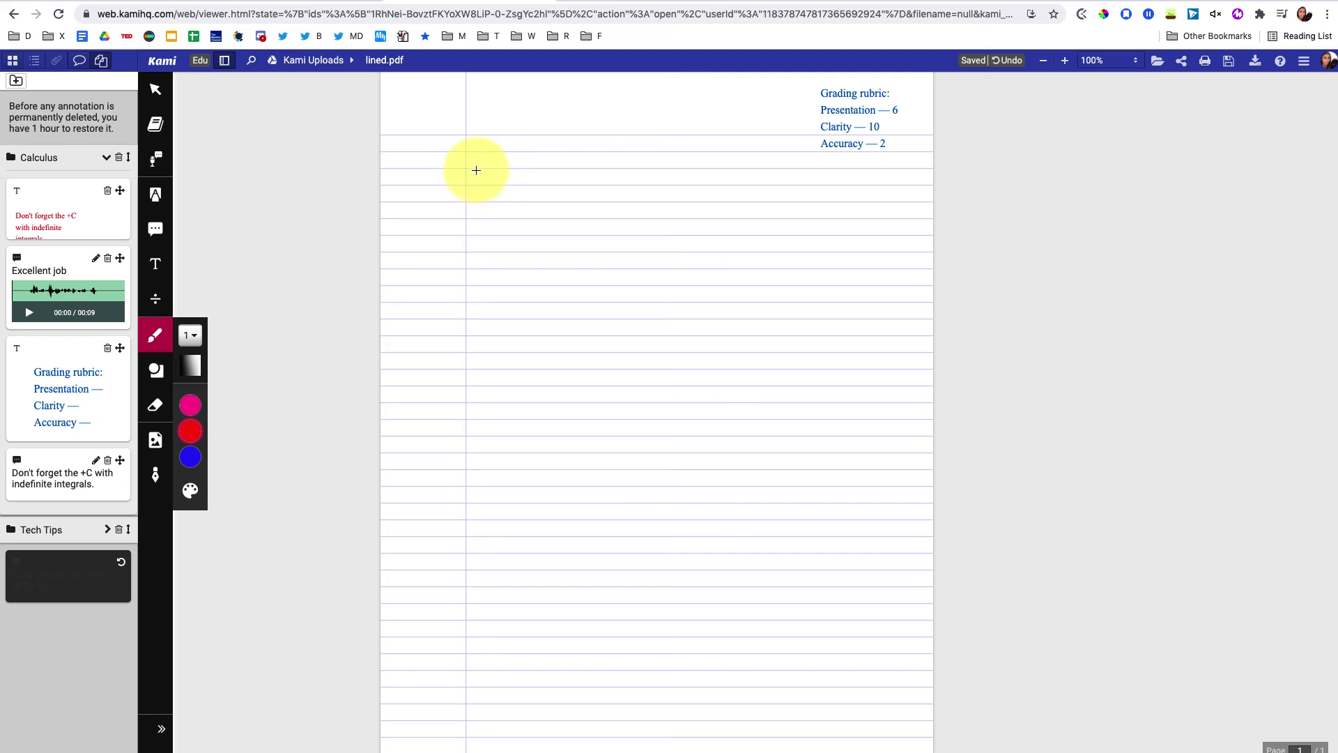
pyautogui.moveTo(477, 169)
pyautogui.mouseDown()
pyautogui.moveTo(493, 185)
pyautogui.moveTo(482, 193)
pyautogui.moveTo(528, 179)
pyautogui.mouseUp()
pyautogui.moveTo(521, 172); pyautogui.dragTo(521, 187)
pyautogui.moveTo(542, 169); pyautogui.dragTo(531, 189)
pyautogui.moveTo(549, 176); pyautogui.dragTo(562, 186)
pyautogui.moveTo(561, 176); pyautogui.dragTo(549, 188)
# Step: Save the x²+5x drawing to the annotation bank and move it into the Calculus folder
pyautogui.click(155, 91)
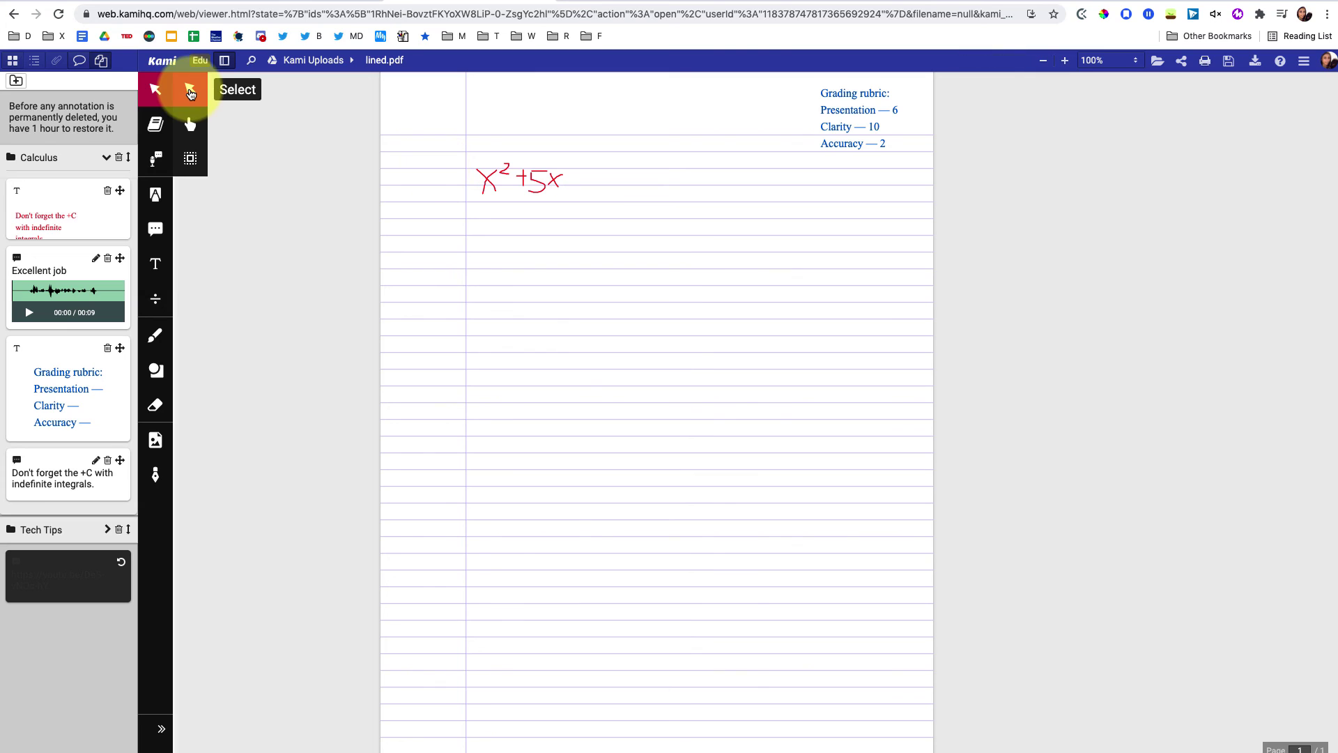
pyautogui.click(190, 92)
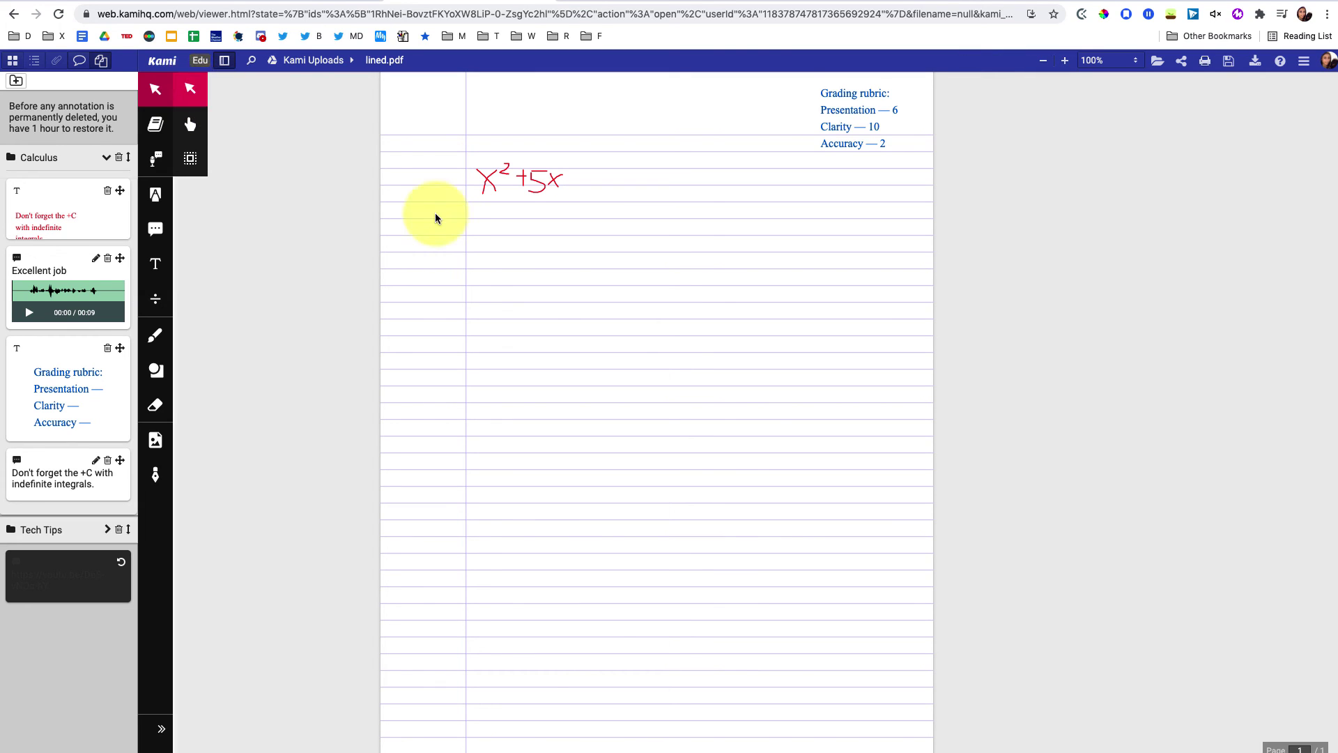
pyautogui.click(493, 190)
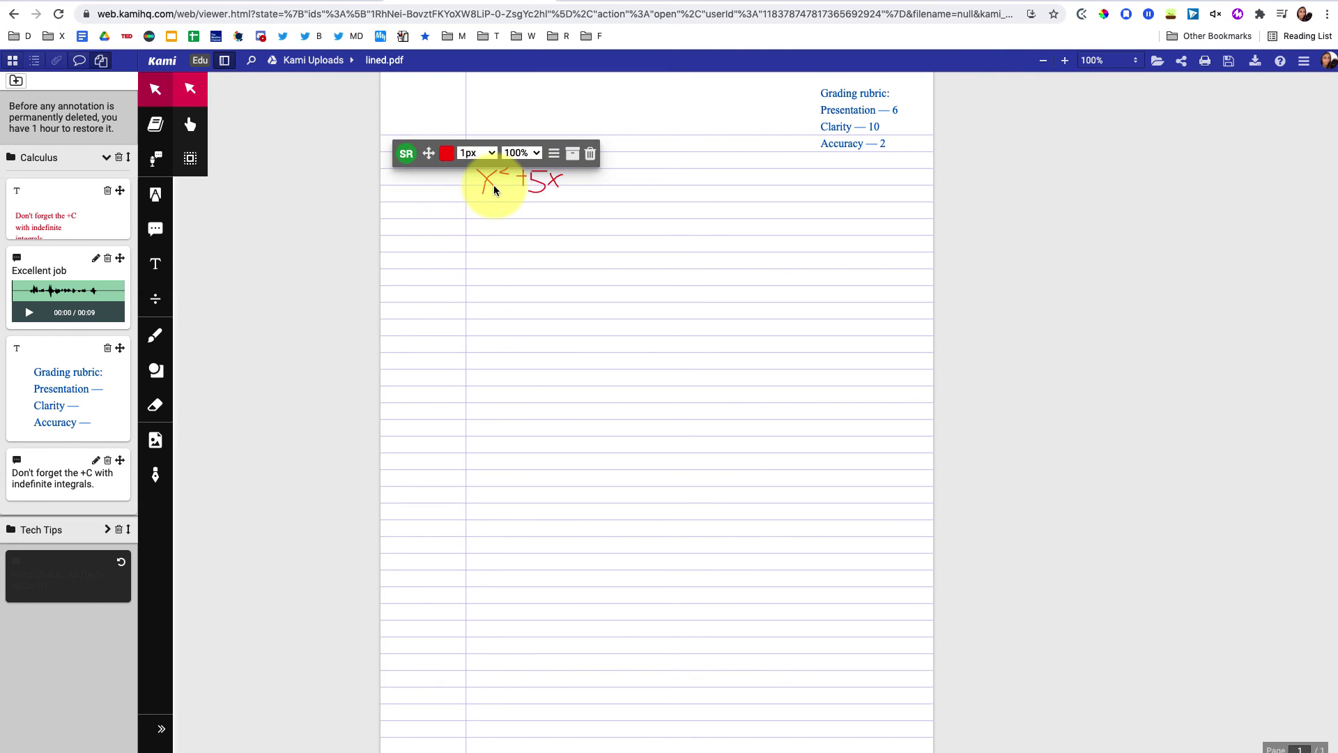
pyautogui.click(573, 156)
pyautogui.click(789, 92)
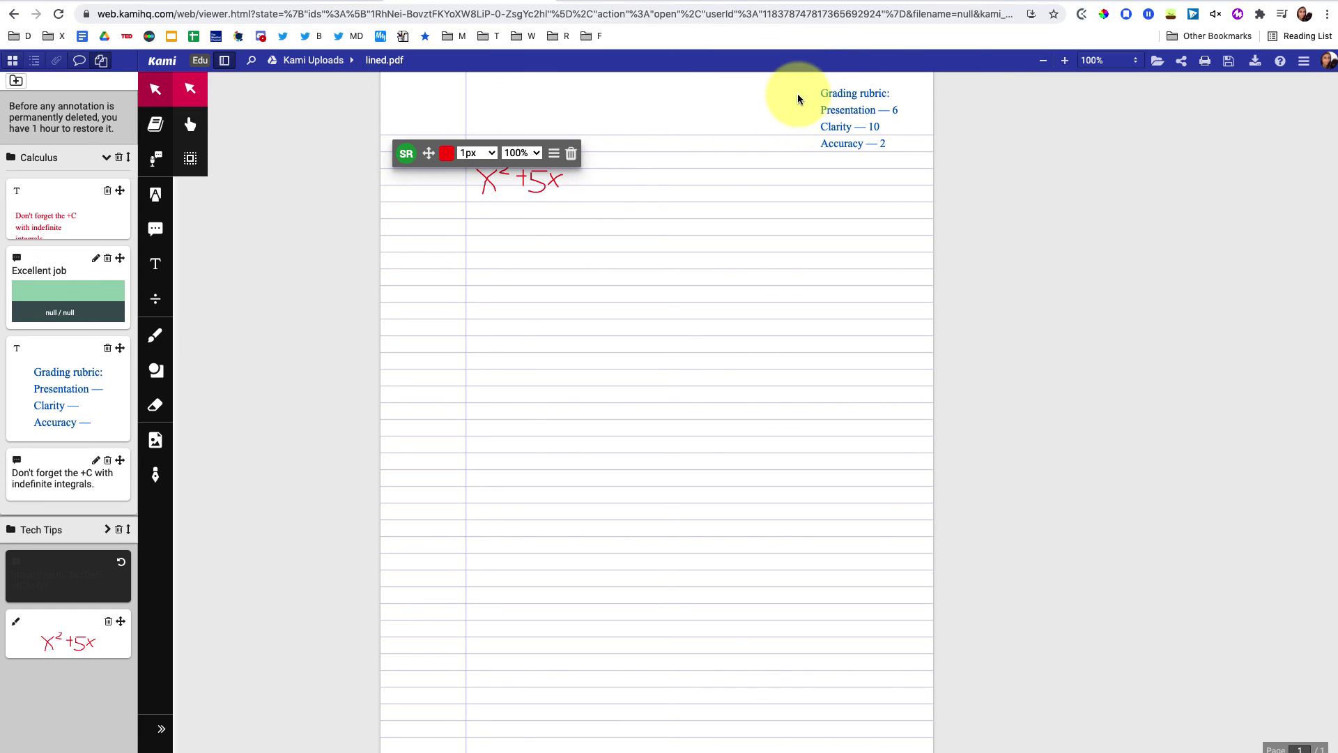
pyautogui.moveTo(120, 621)
pyautogui.mouseDown()
pyautogui.moveTo(135, 172)
pyautogui.moveTo(111, 182)
pyautogui.mouseUp()
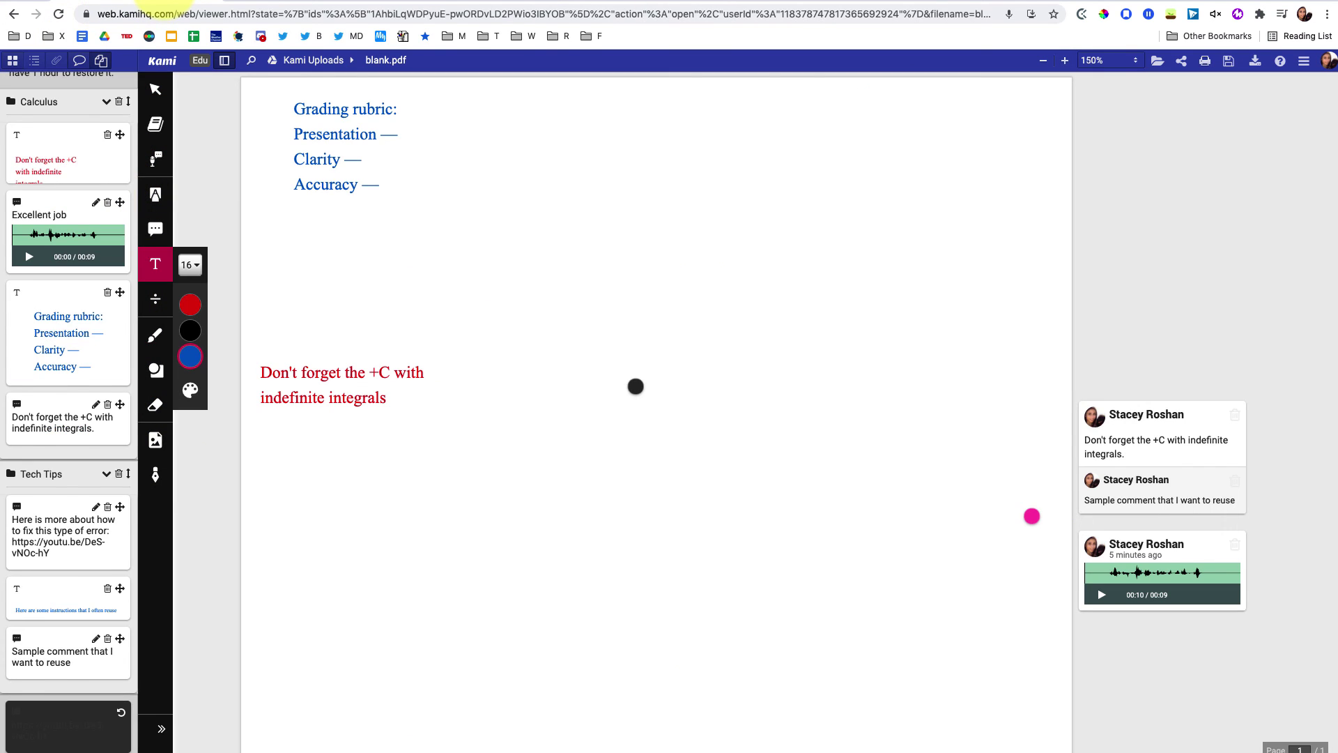
# Step: Reload the page and place the saved x²+5x on the blank page's upper right
pyautogui.click(466, 13)
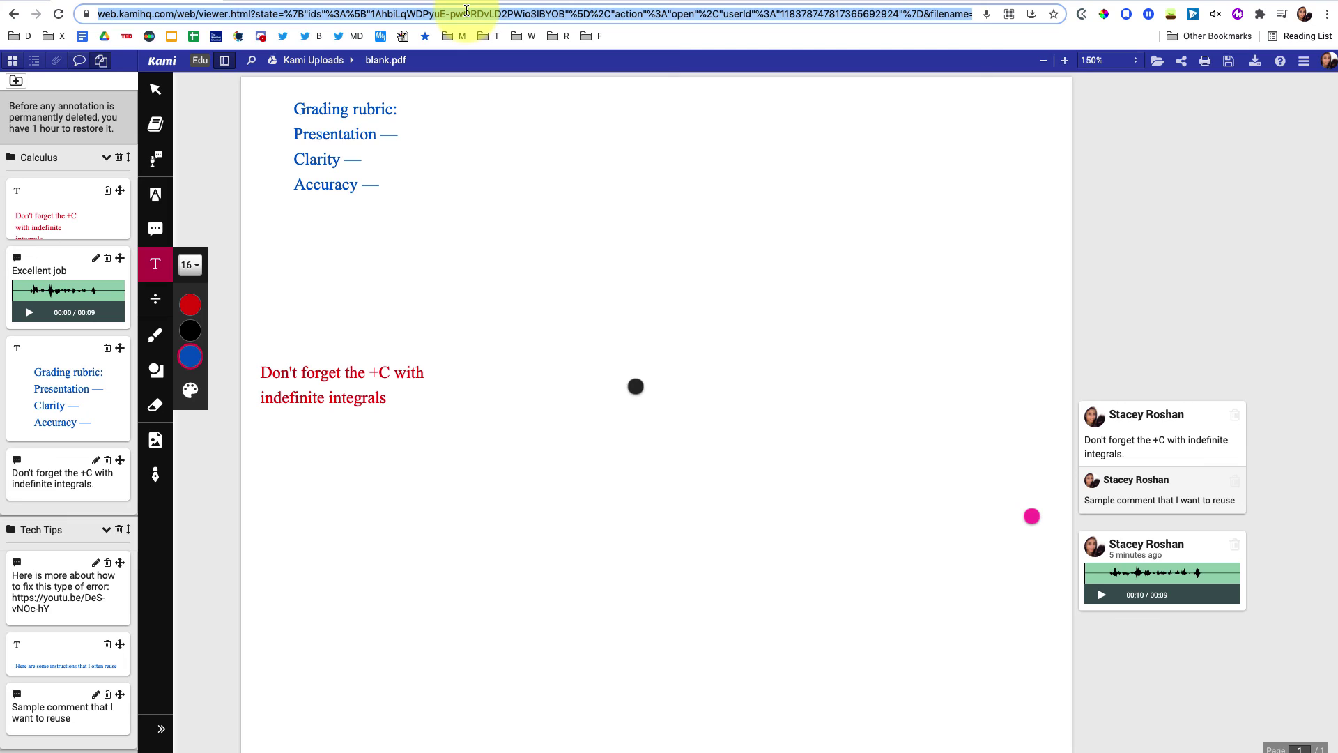
pyautogui.press('Return')
pyautogui.moveTo(120, 190); pyautogui.dragTo(761, 120)
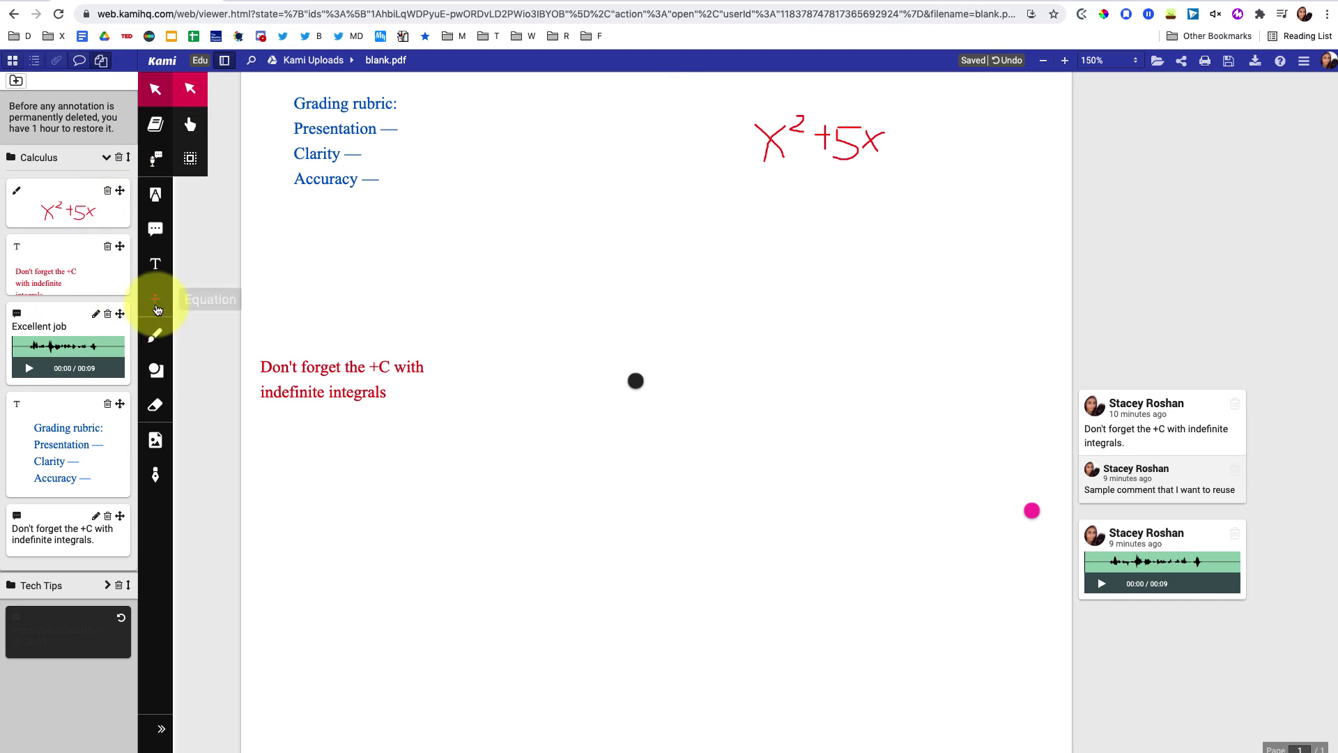
# Step: Draw a red checkmark below the rubric and select it
pyautogui.click(156, 345)
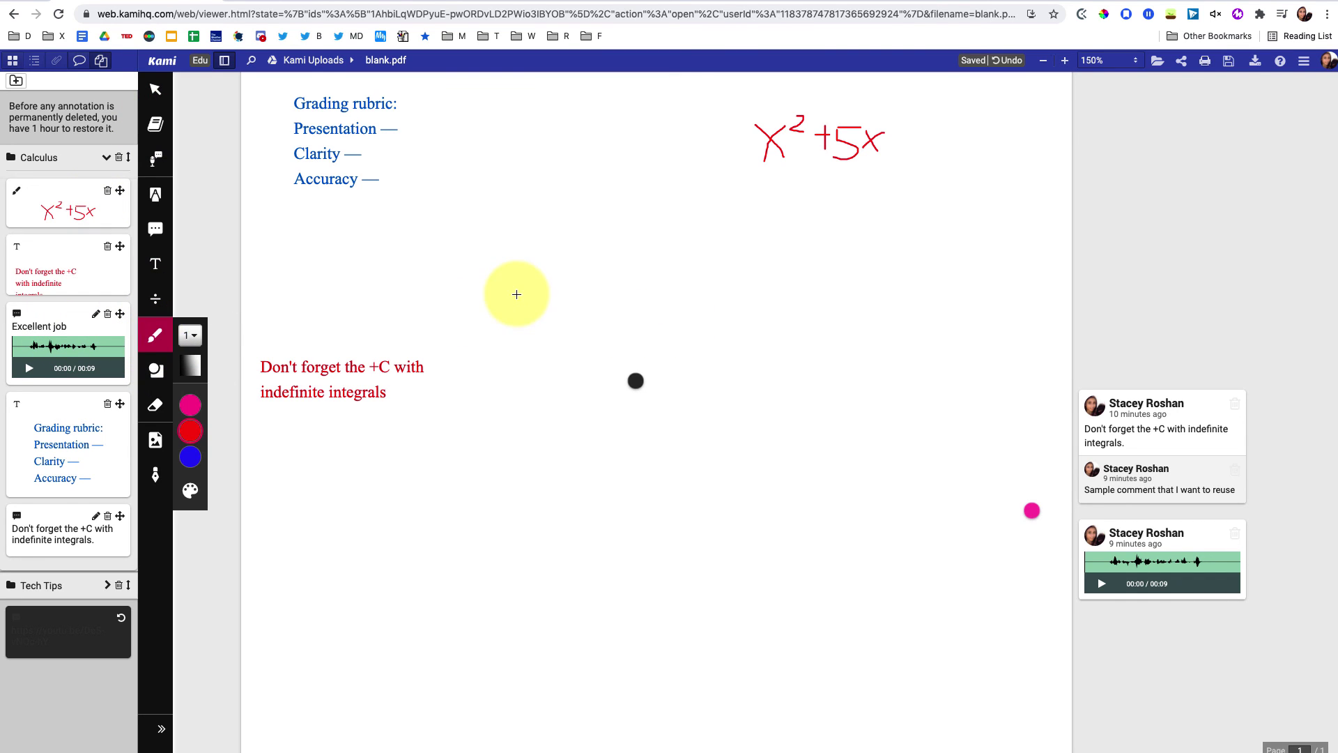
pyautogui.moveTo(537, 266)
pyautogui.mouseDown()
pyautogui.moveTo(528, 290)
pyautogui.moveTo(613, 242)
pyautogui.mouseUp()
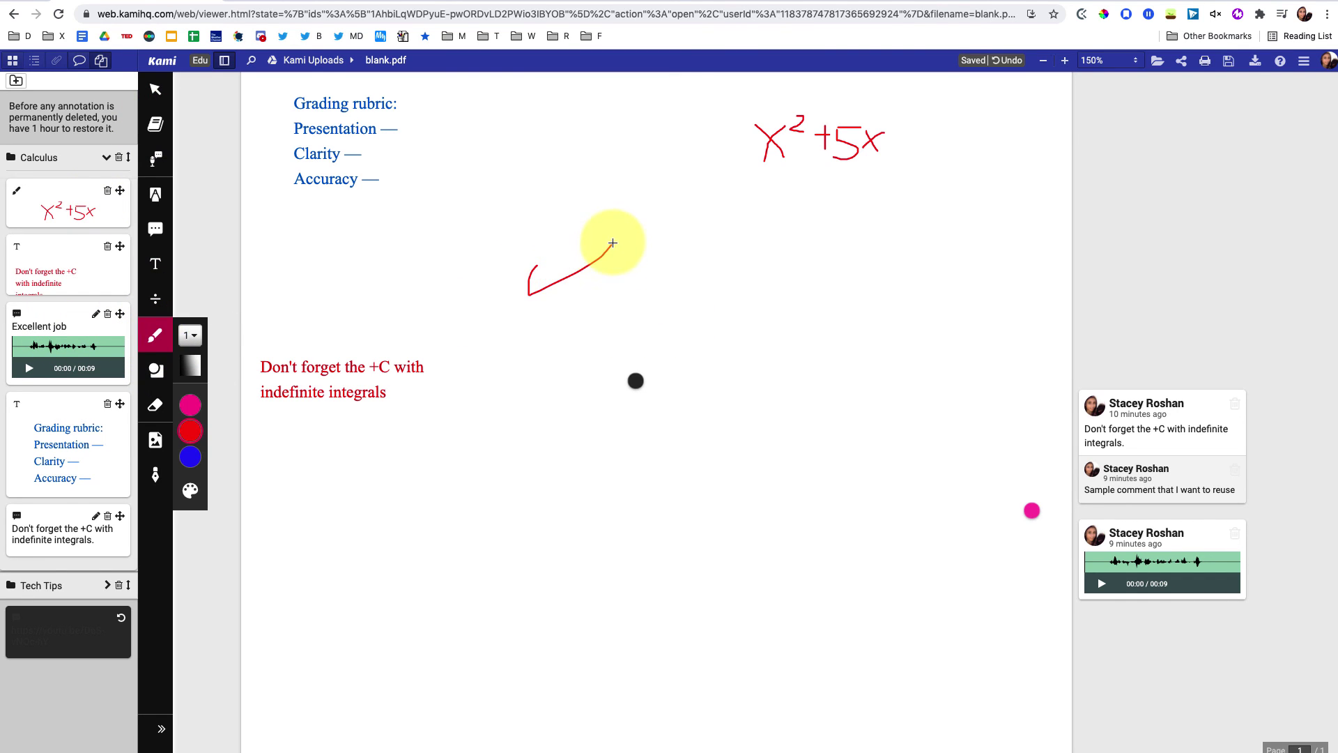
pyautogui.click(156, 89)
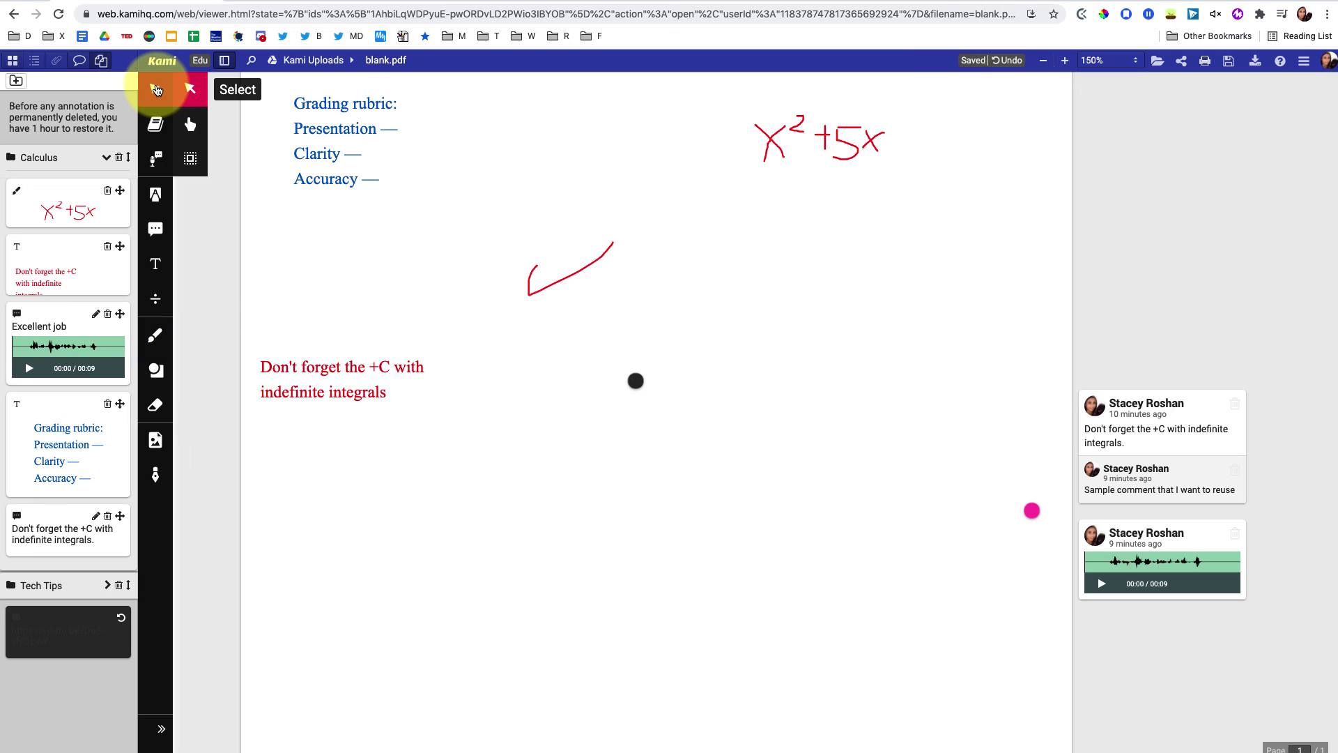
pyautogui.click(528, 292)
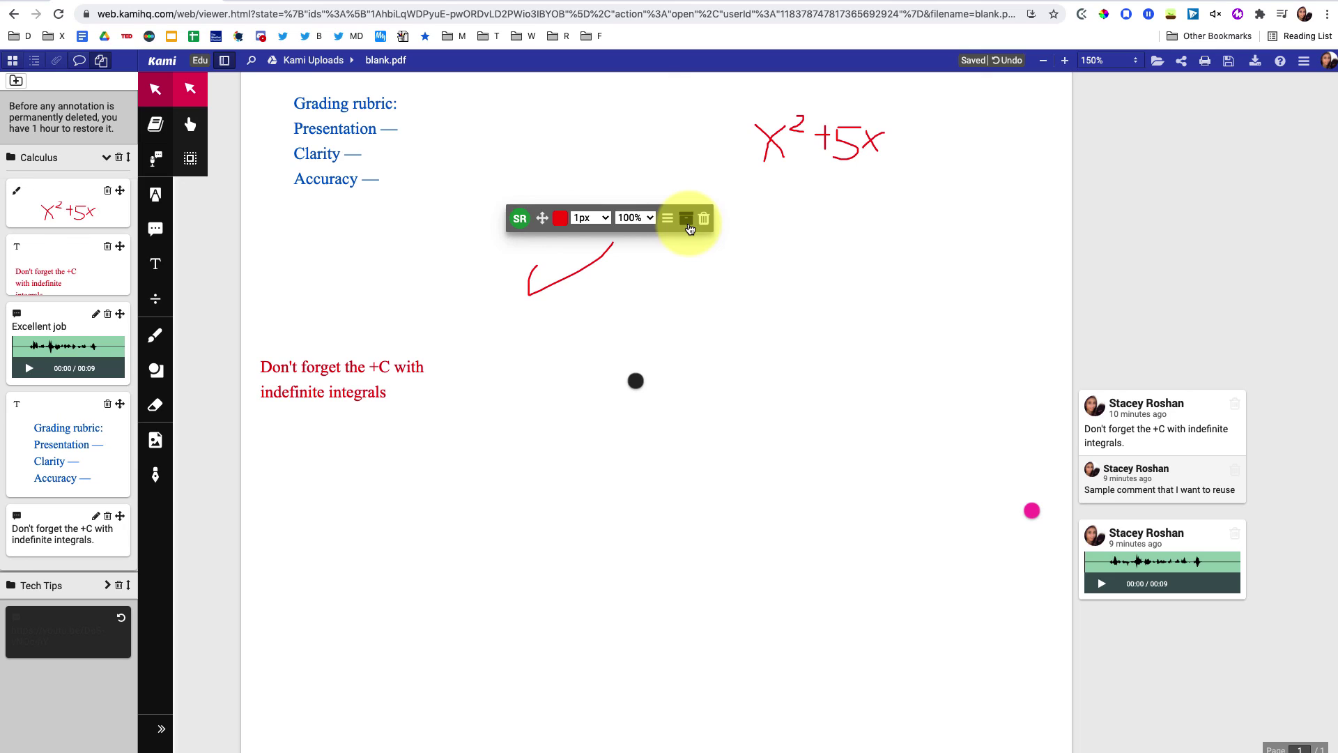
# Step: Send the checkmark to the annotation bank and record a screen-capture video comment at the upper right
pyautogui.click(686, 220)
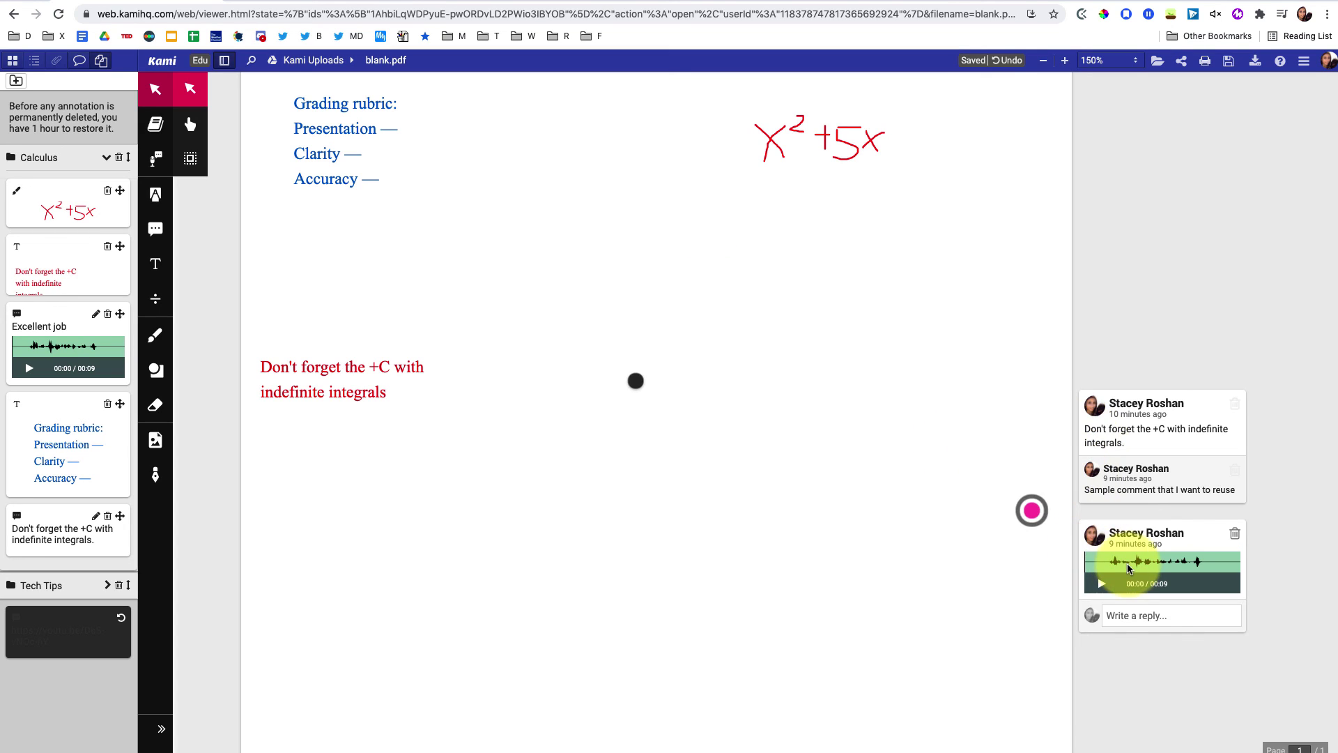
pyautogui.click(155, 228)
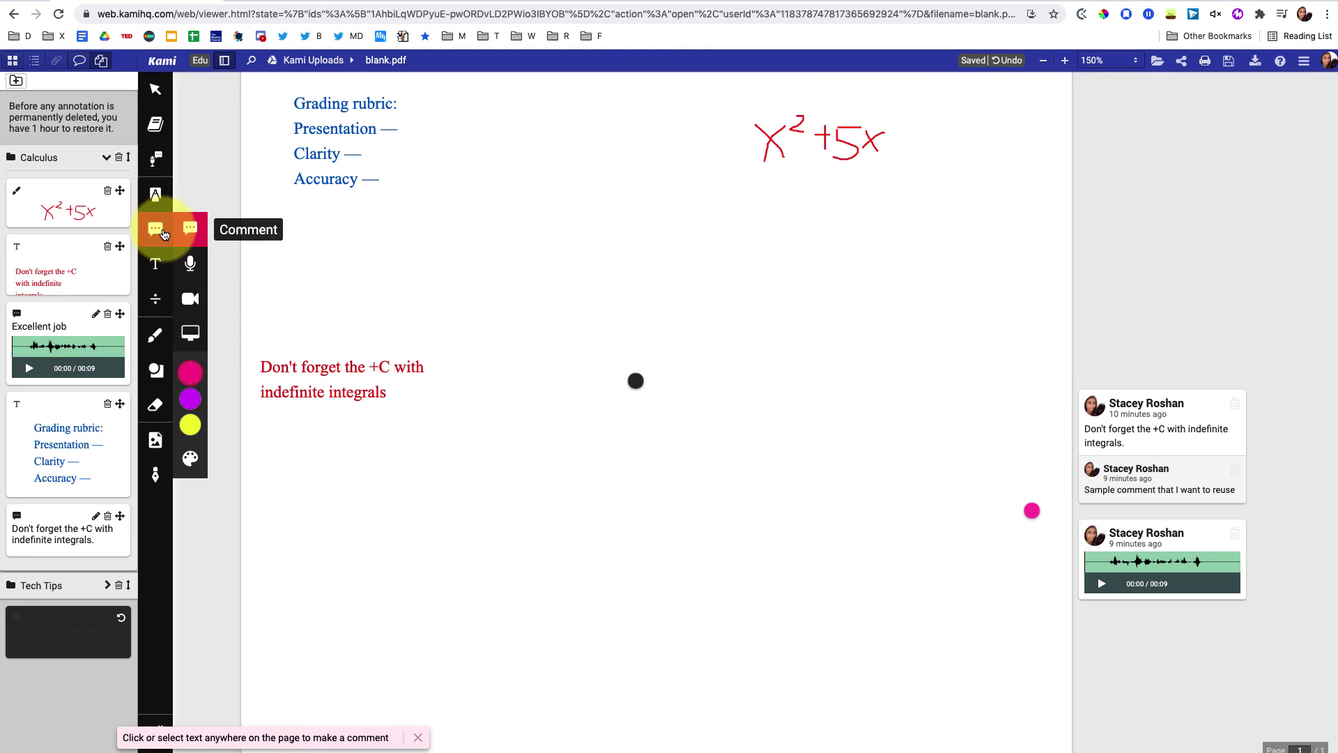
pyautogui.click(183, 342)
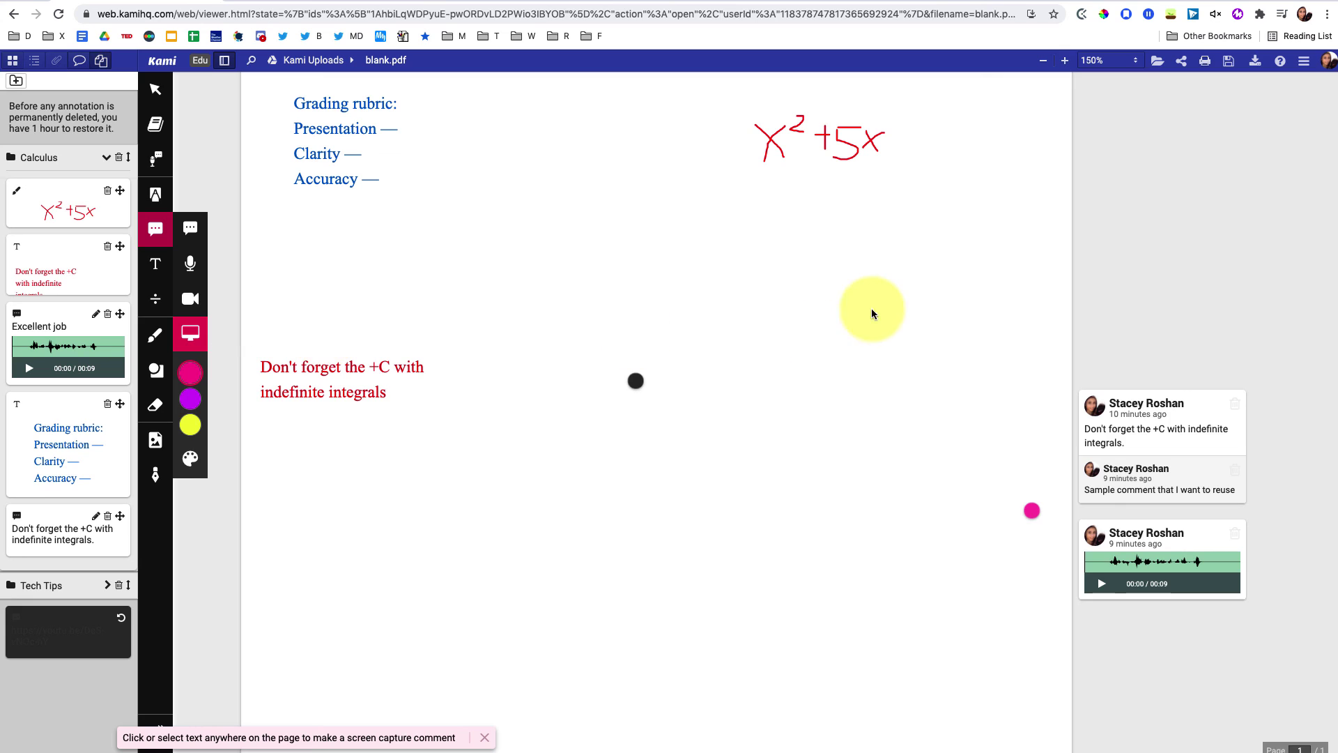
pyautogui.click(897, 300)
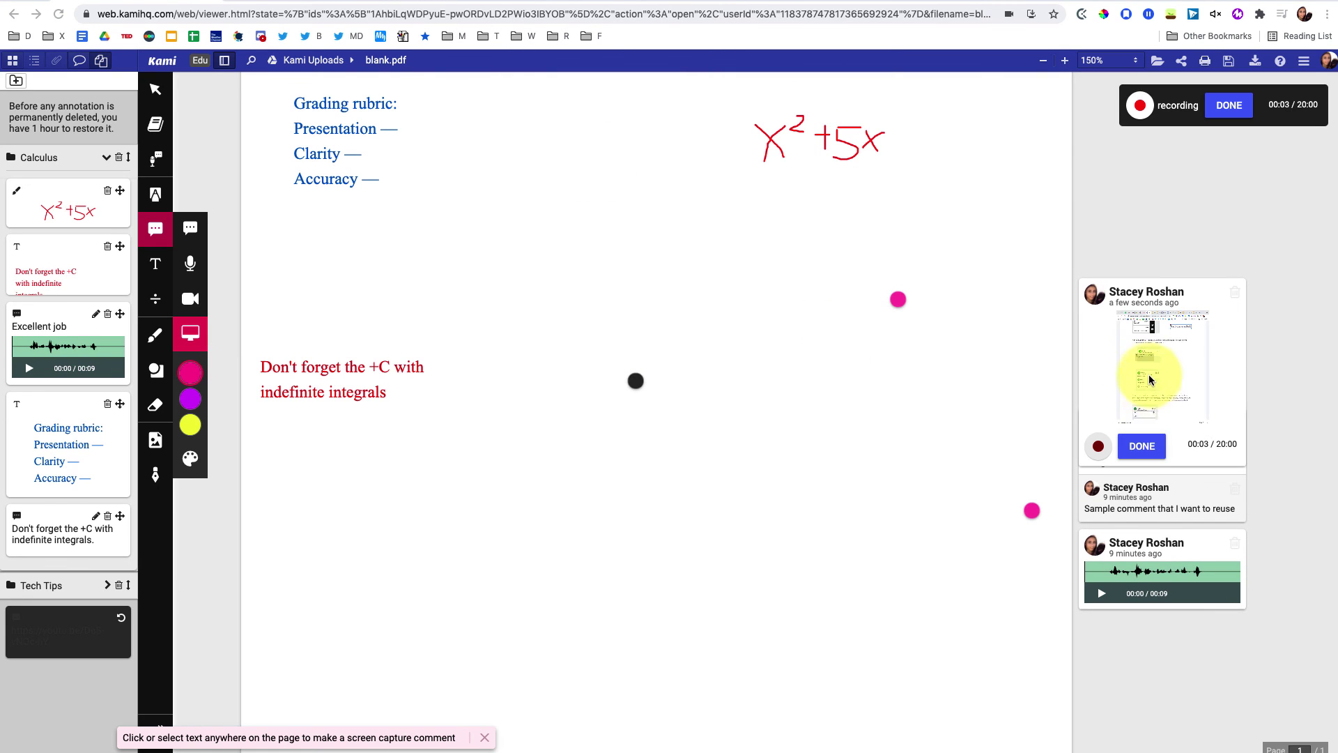
pyautogui.click(1141, 444)
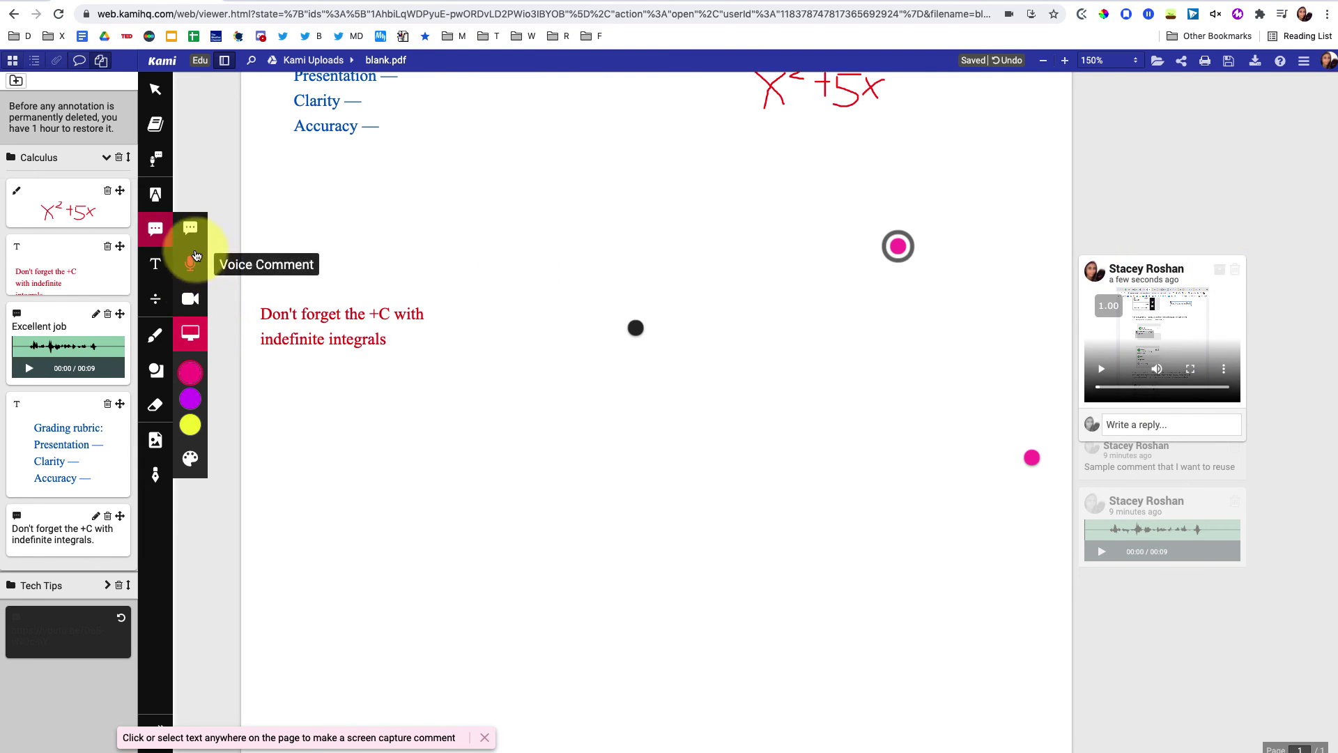
pyautogui.click(155, 263)
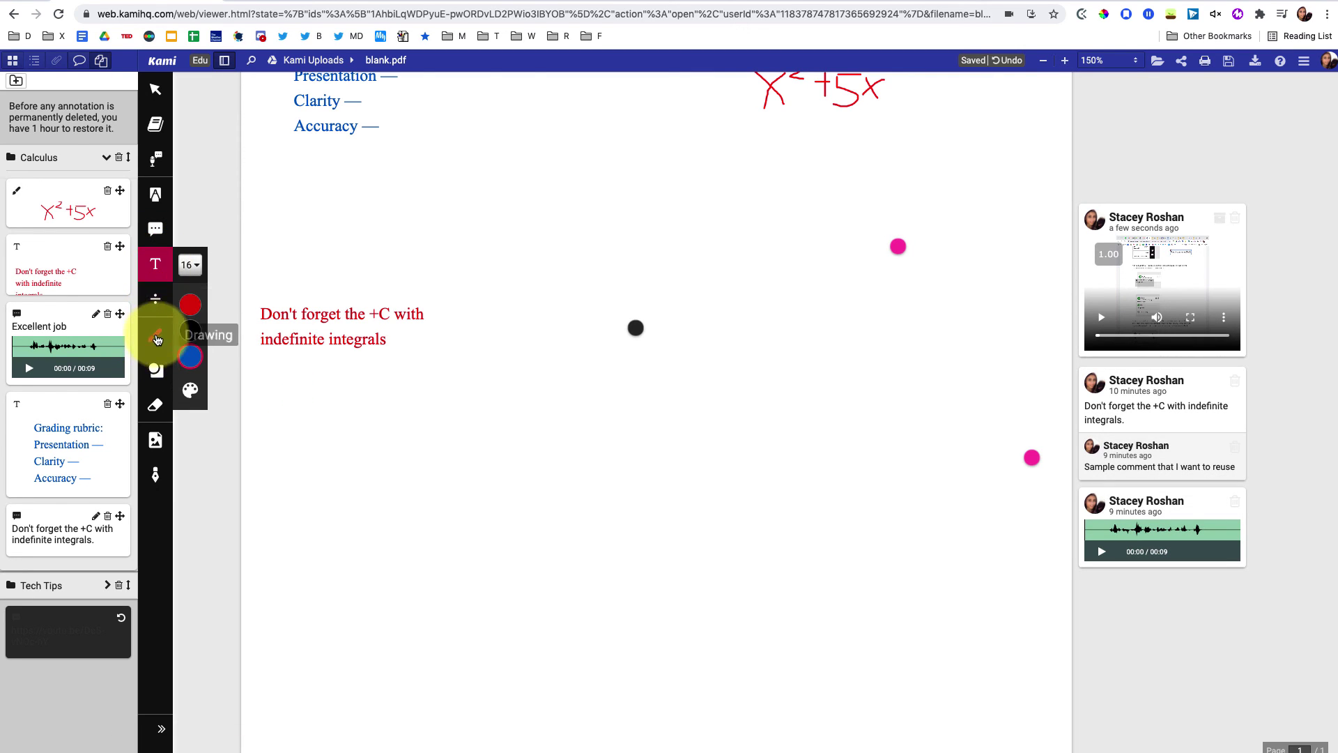
# Step: Draw a thick black ellipse above the +C note and send it to the annotation bank
pyautogui.click(161, 298)
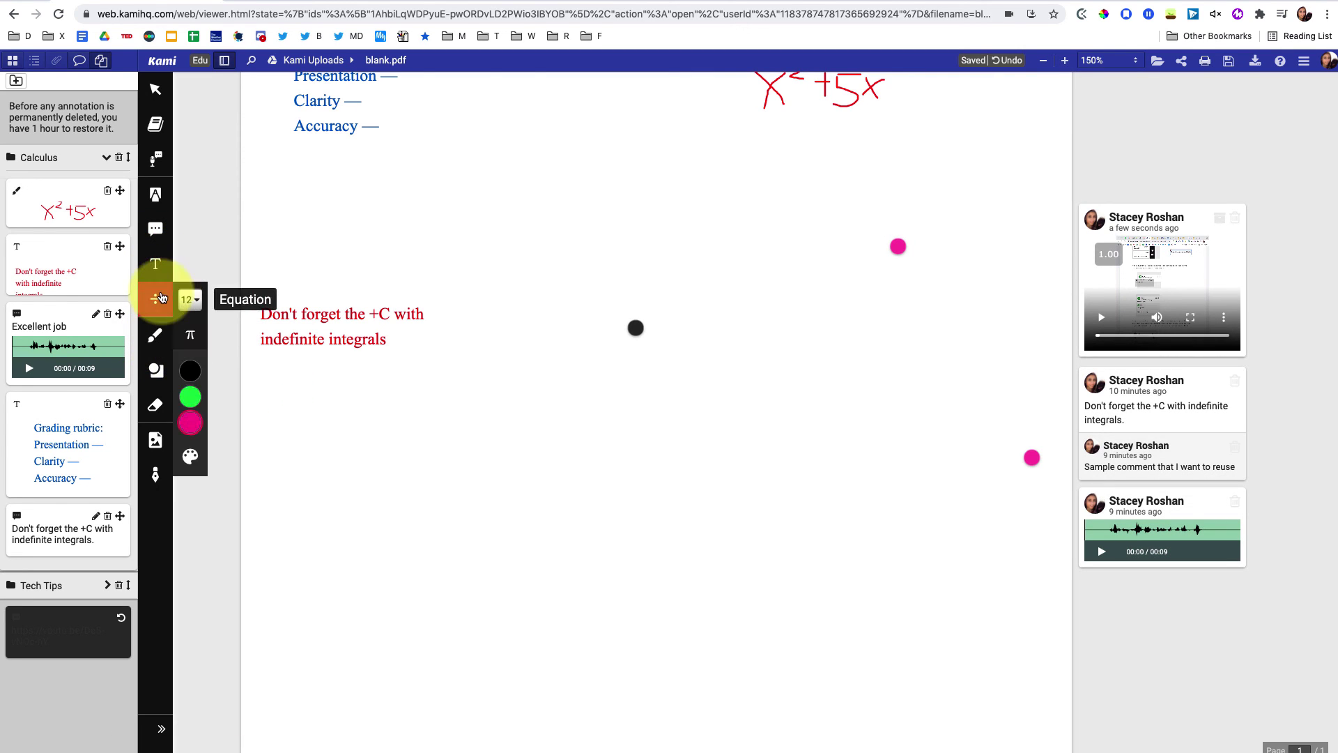
pyautogui.click(155, 337)
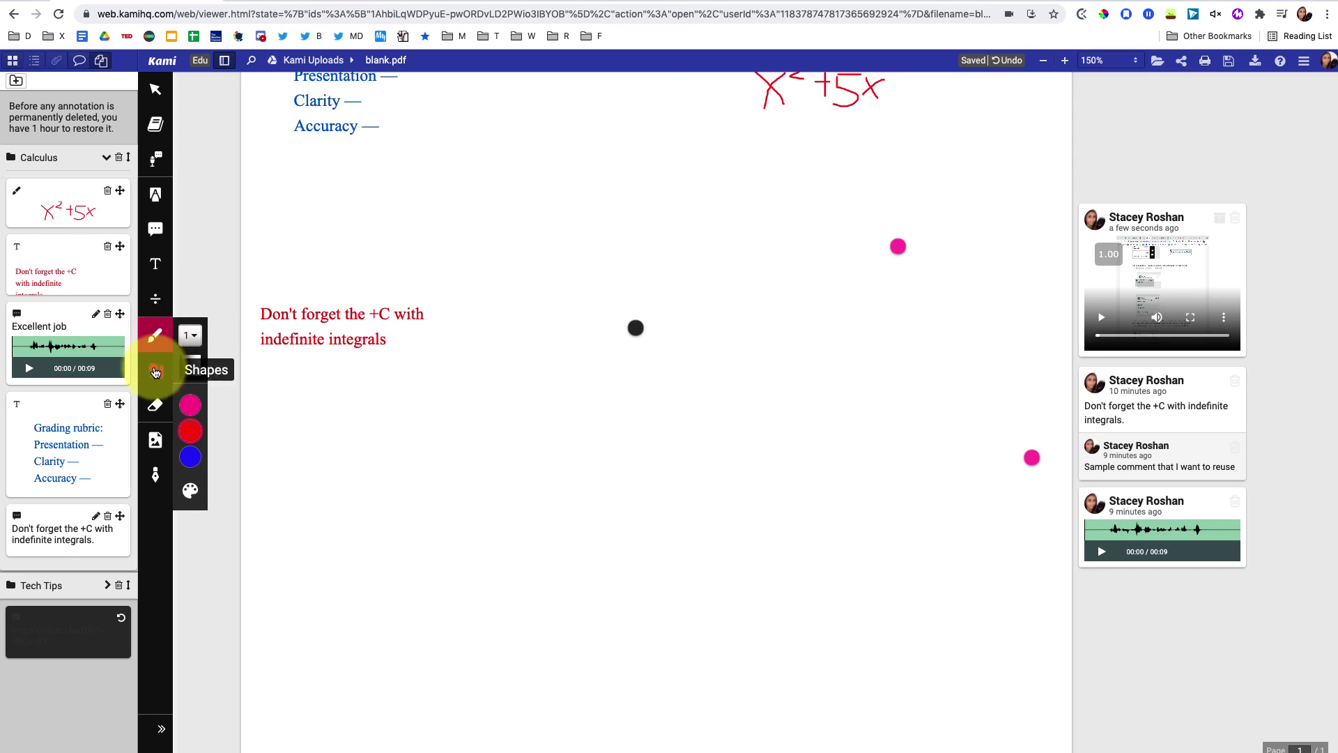
pyautogui.click(157, 368)
pyautogui.moveTo(574, 163); pyautogui.dragTo(682, 261)
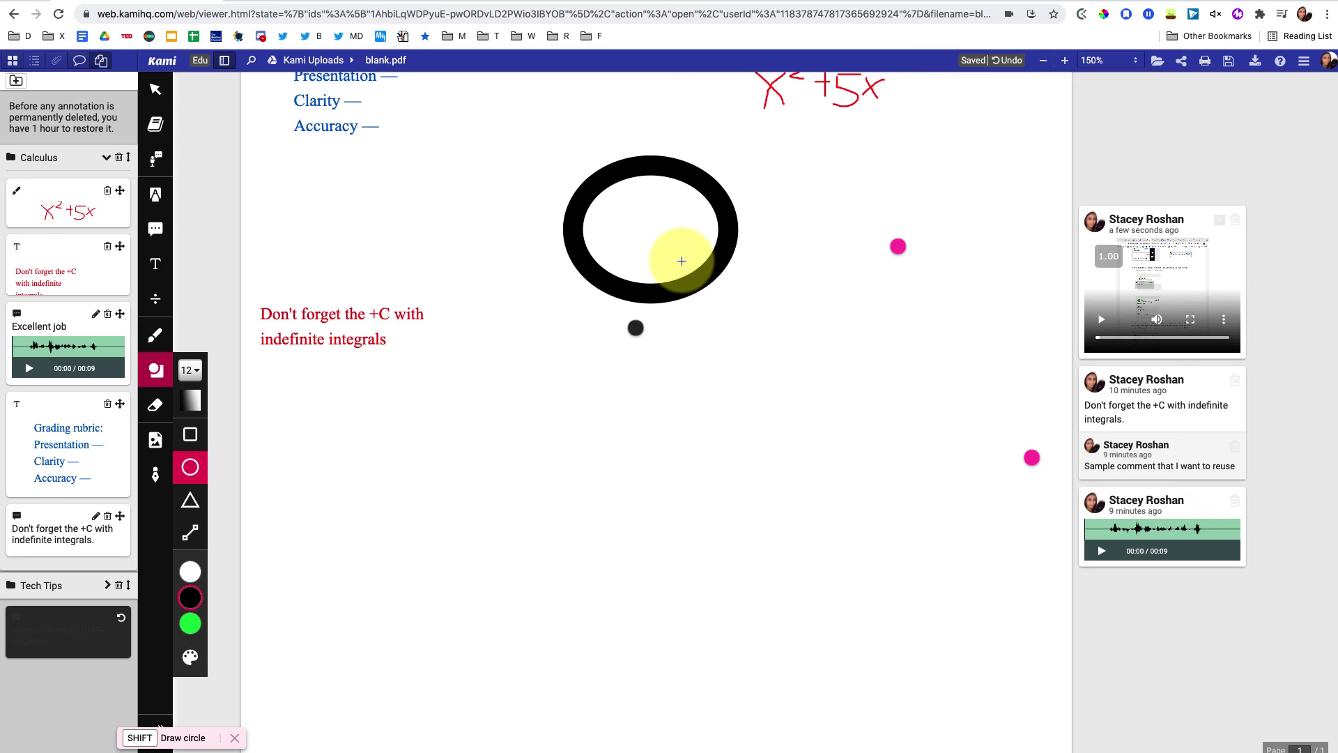
pyautogui.click(164, 99)
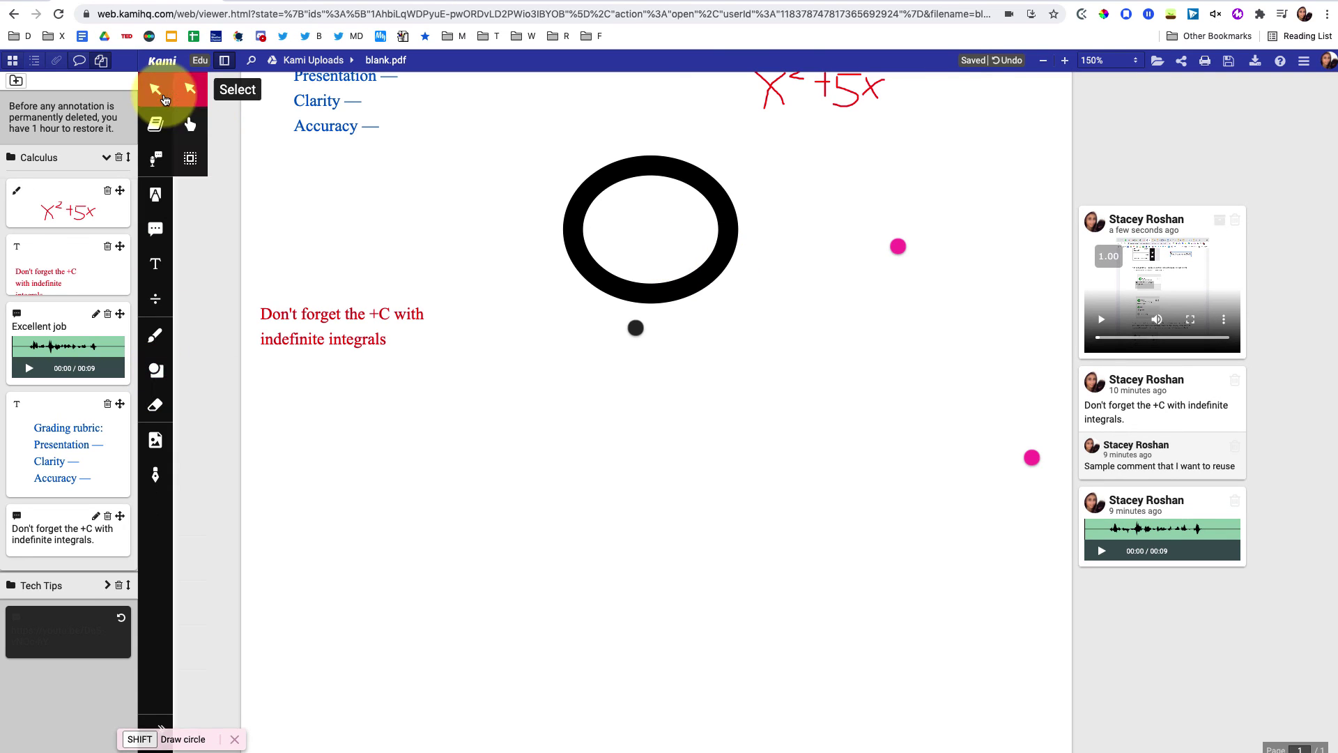
pyautogui.click(675, 187)
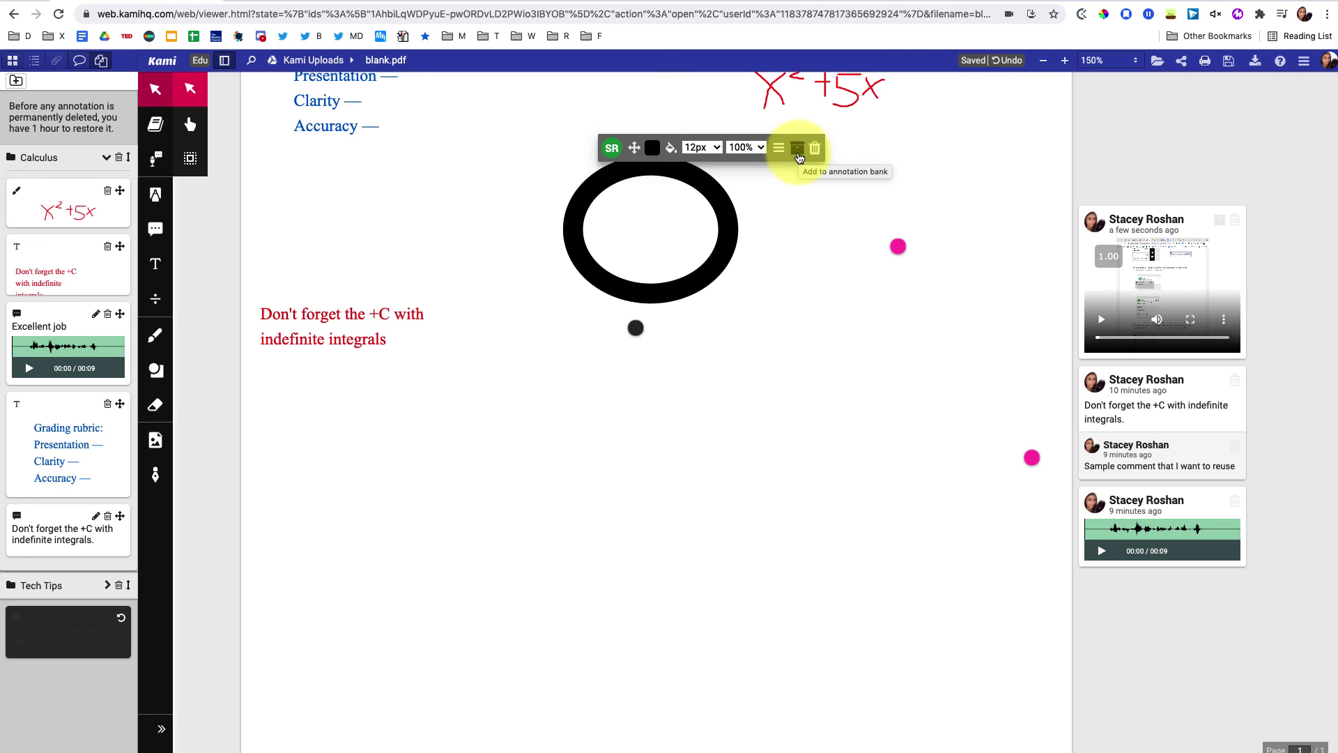
pyautogui.click(799, 156)
pyautogui.scroll(1, 795, 273)
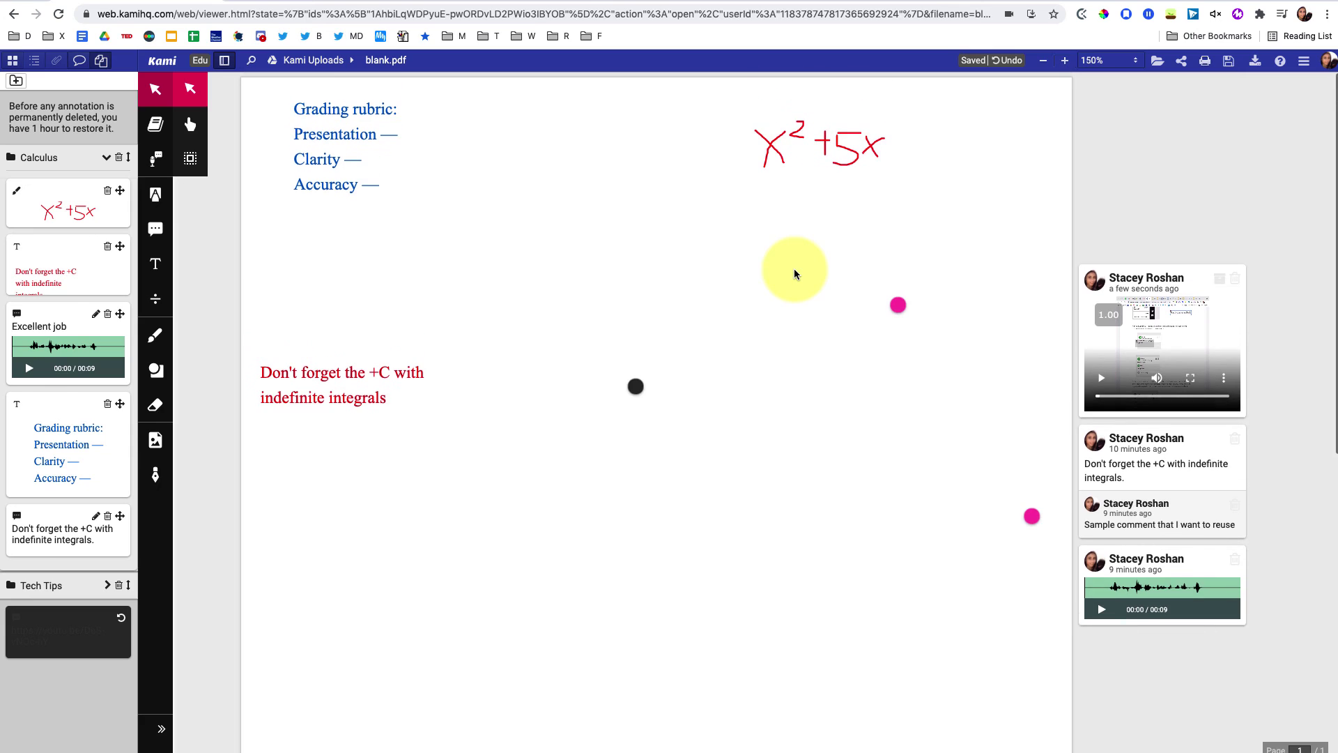